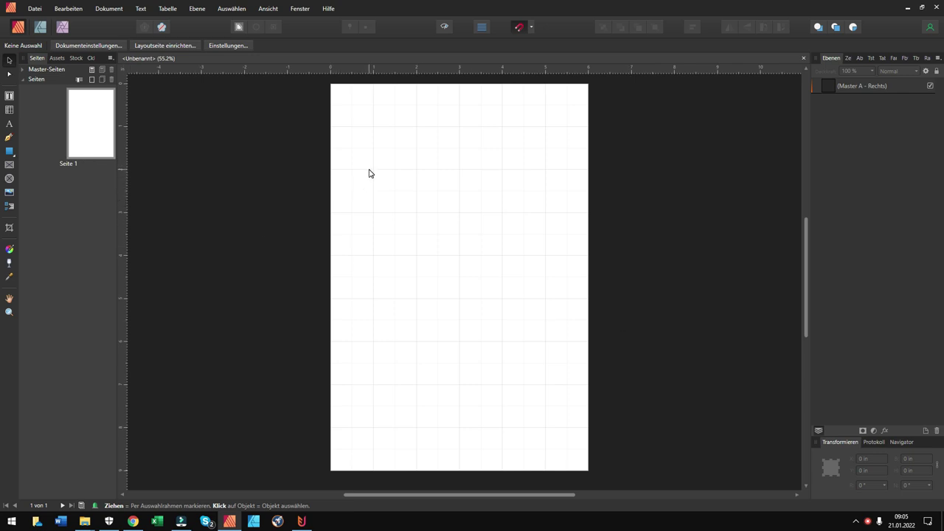
Step: Open the Neues Dokument dialog on the Drucken presets and move it left
click(34, 8)
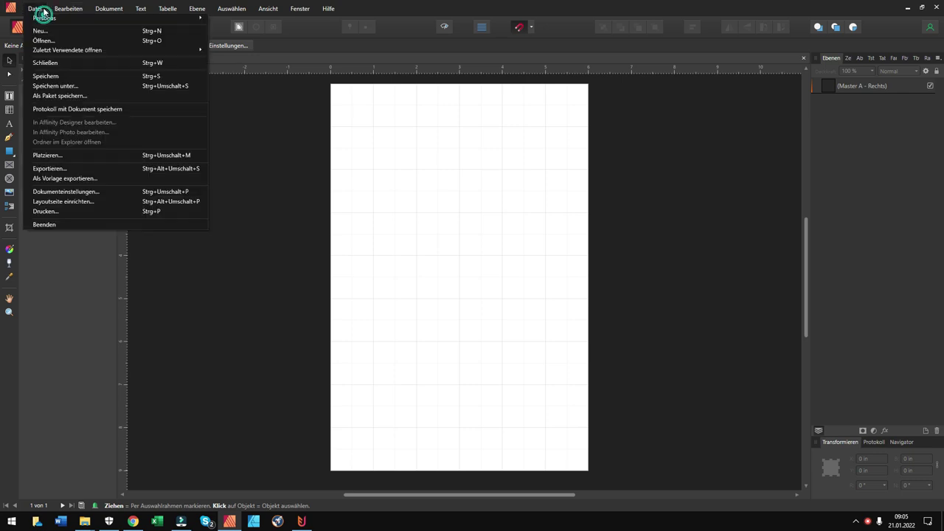
click(47, 32)
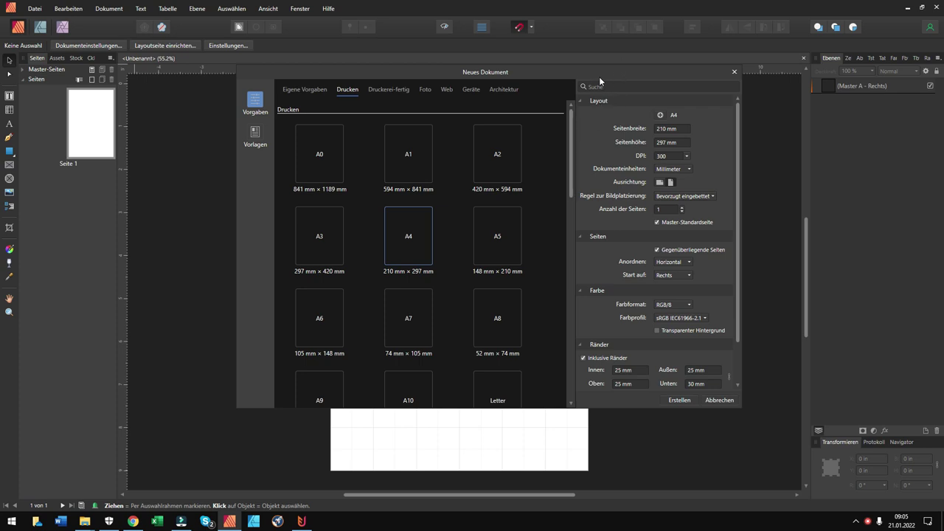
drag(612, 76, 401, 96)
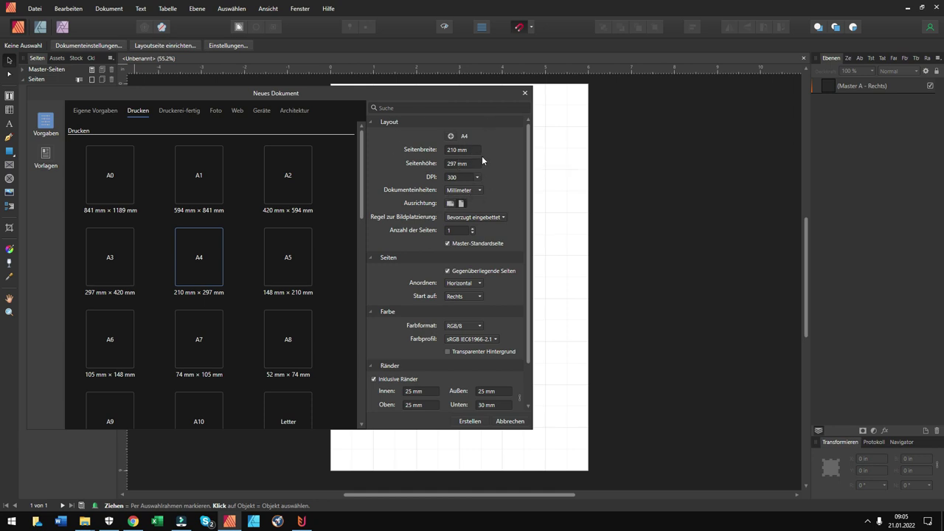
Step: Set document units to Zoll, page size 6 × 9 in, and turn off facing pages
click(474, 191)
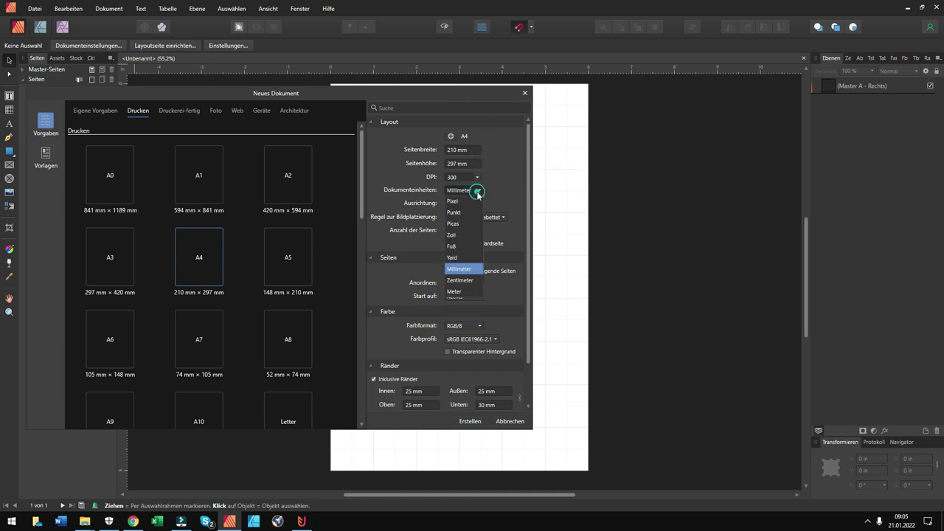
click(457, 234)
click(459, 150)
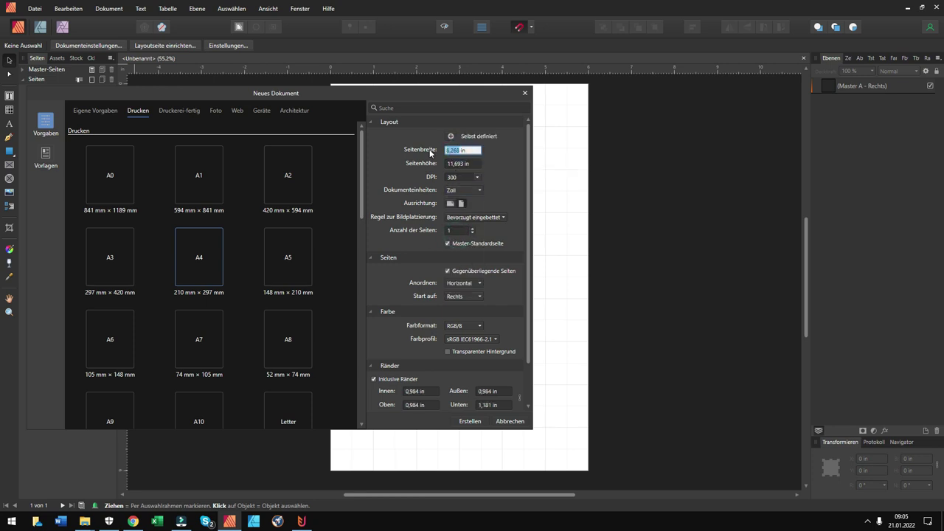
text(6)
click(464, 165)
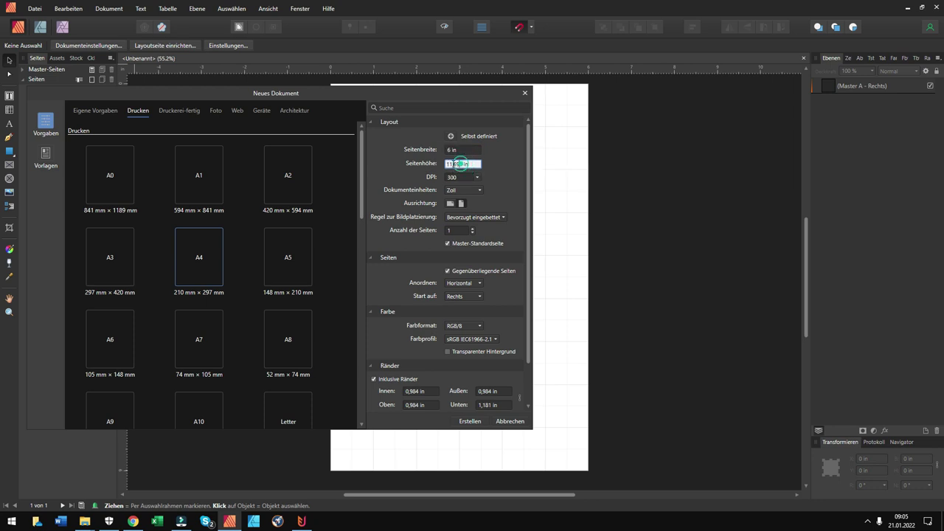
key(BackSpace)
text(9)
click(448, 272)
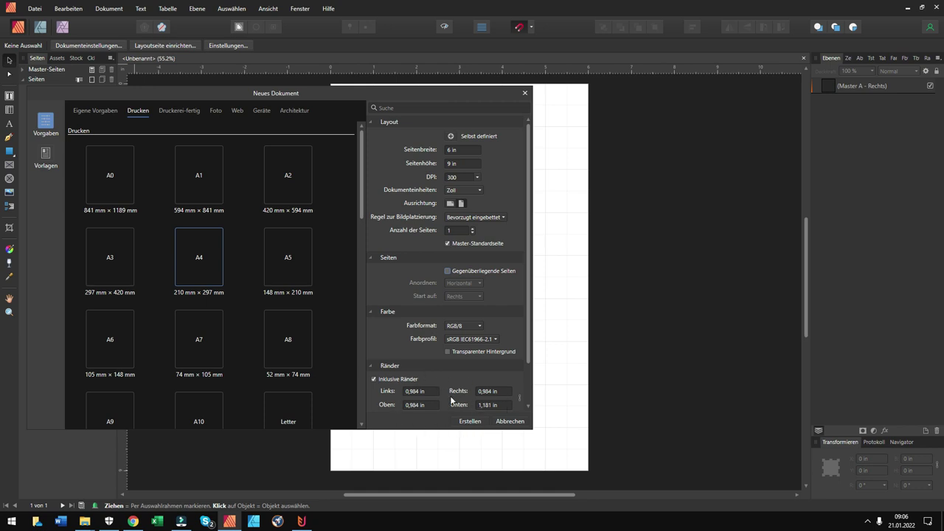
Step: Create the 6 × 9 in single-page document and show its master pages
click(470, 422)
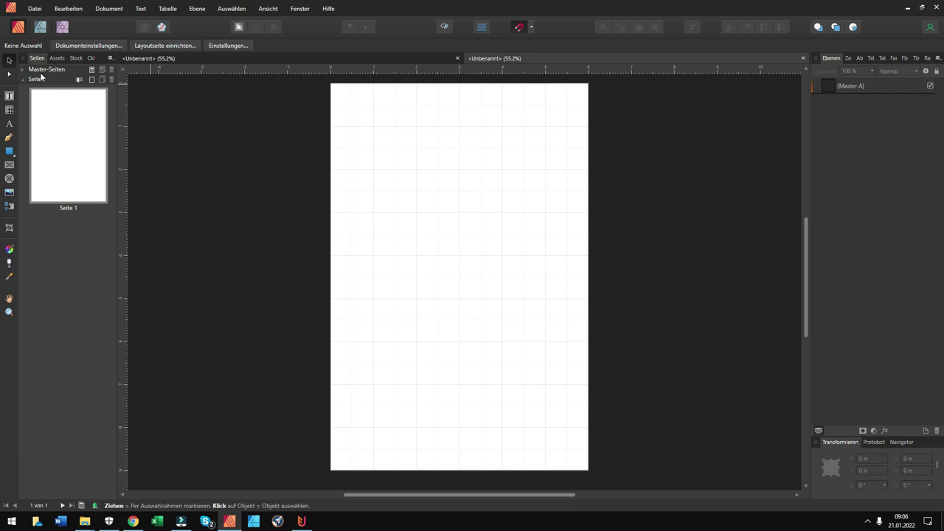
click(23, 69)
Step: View master page Master A, then select Seite 1
click(67, 108)
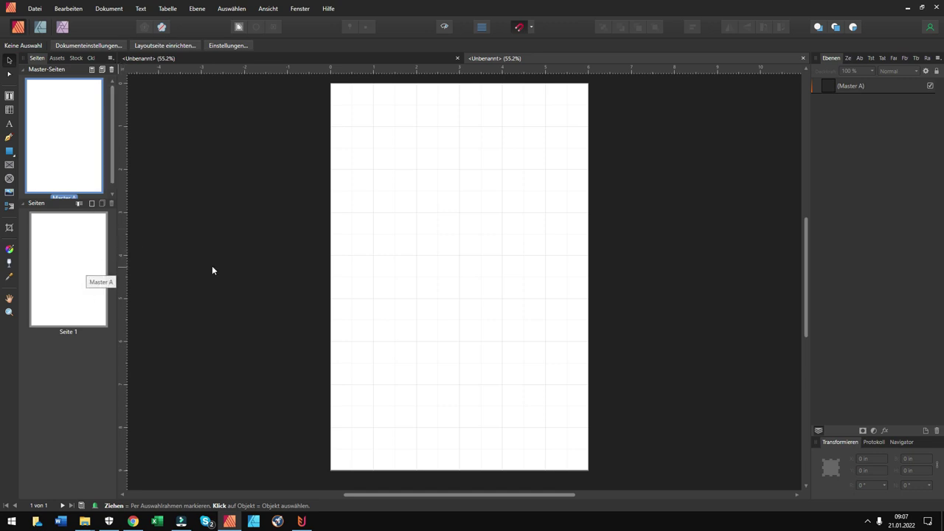
click(80, 278)
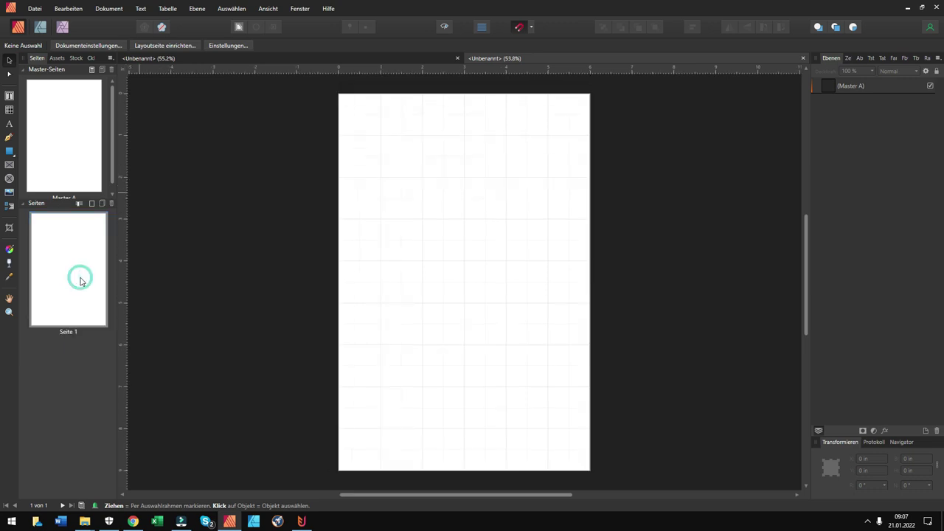
scroll(504, 272, down, 1)
scroll(504, 272, up, 1)
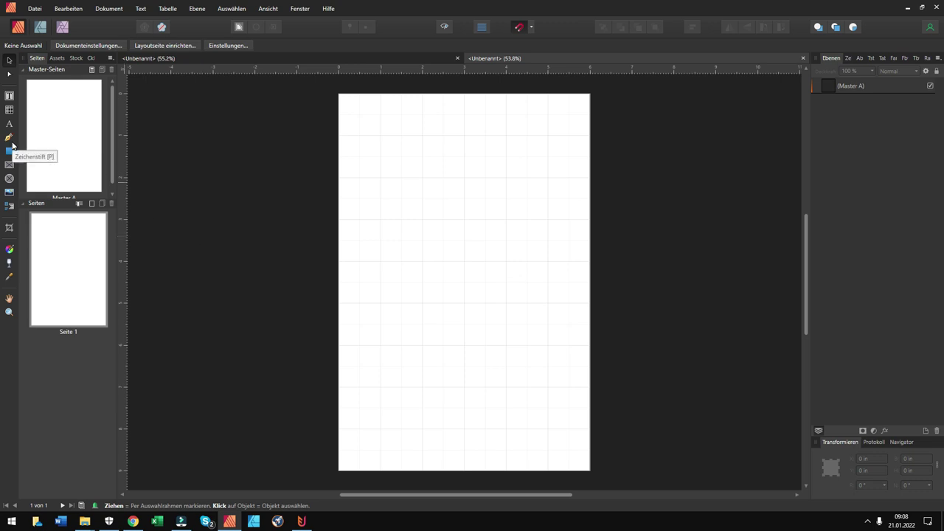
click(8, 123)
Step: Type the headline 'Notizbuch' as artistic text near the top of Seite 1
click(386, 163)
drag(386, 163, 409, 186)
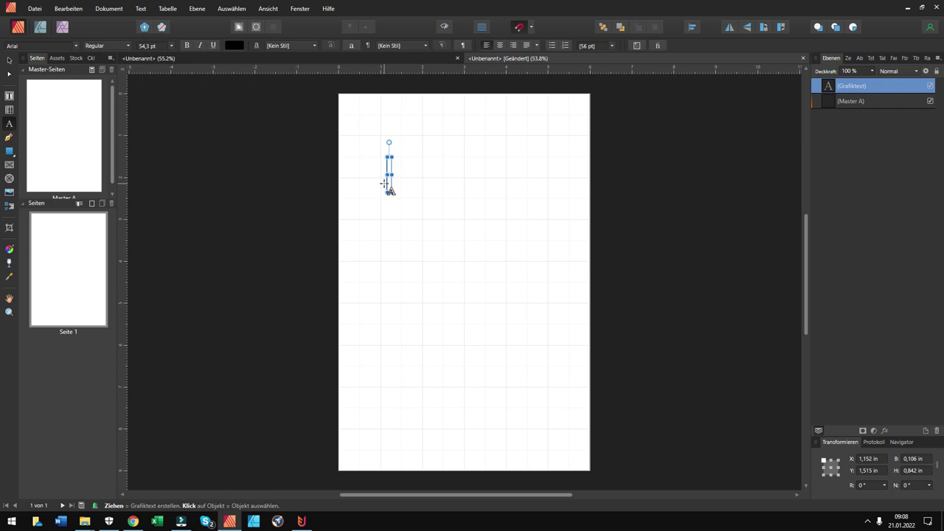
text(Notizbuch)
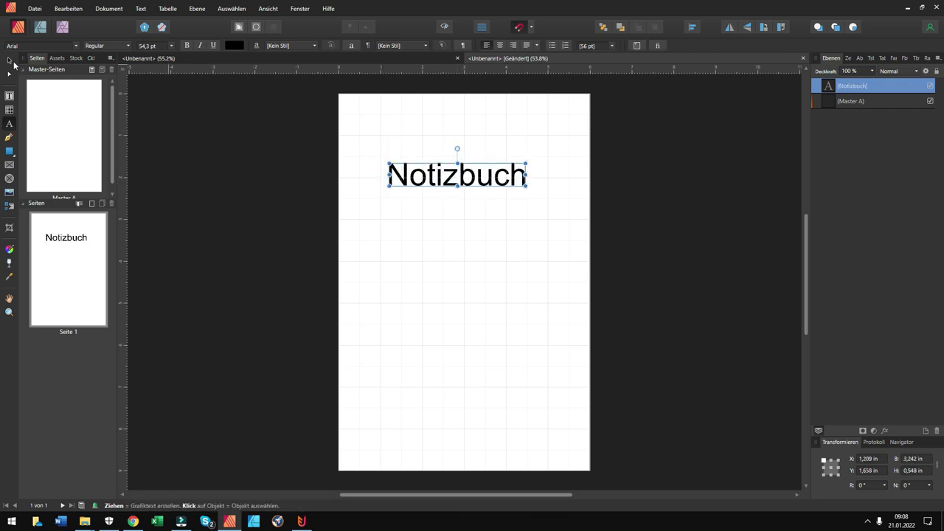
key(Escape)
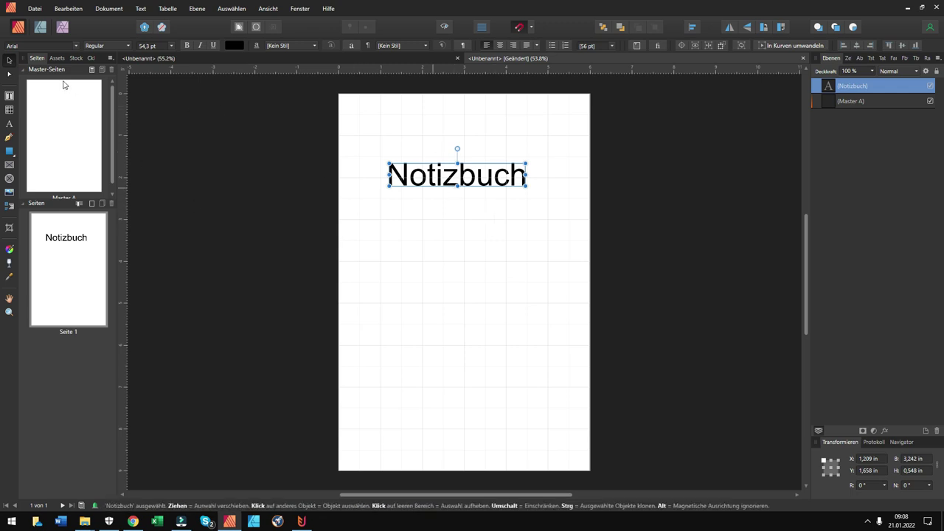
click(76, 59)
Step: Set the Notizbuch headline in the Agency FB font
click(40, 45)
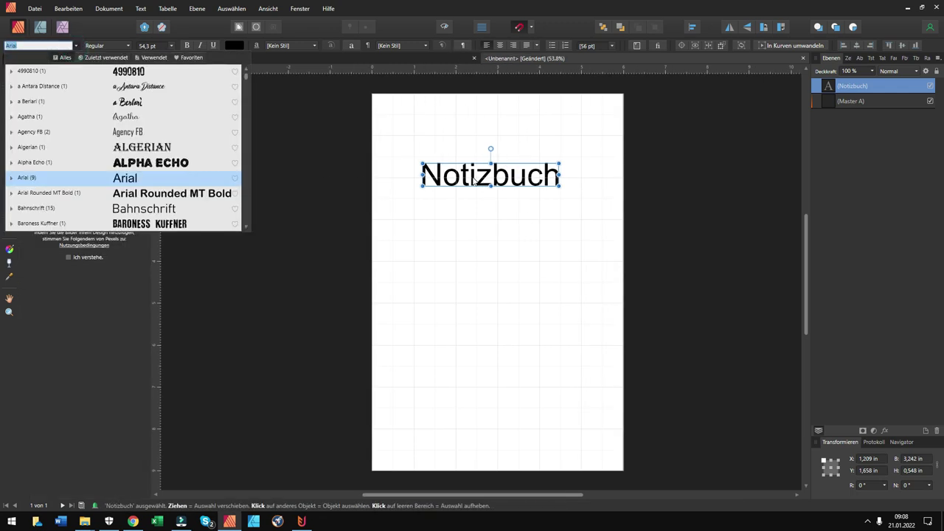
click(481, 263)
click(37, 57)
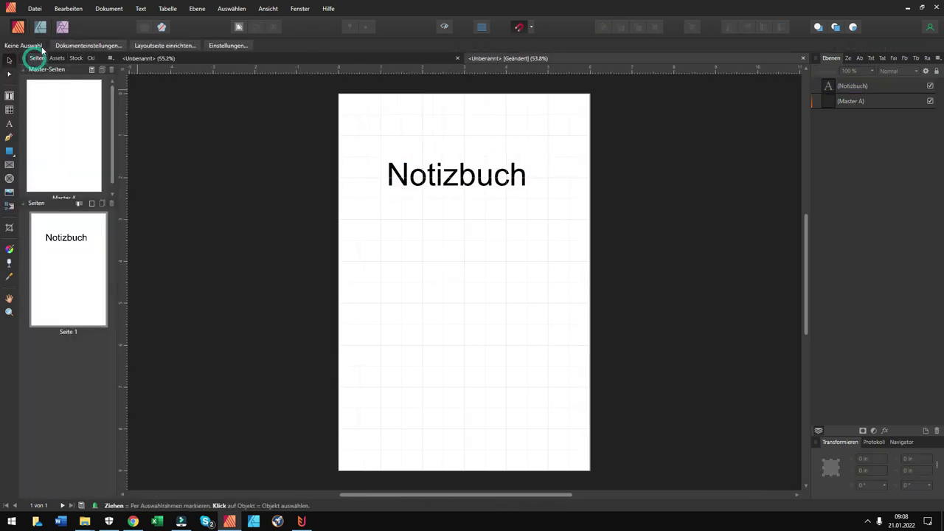
click(472, 183)
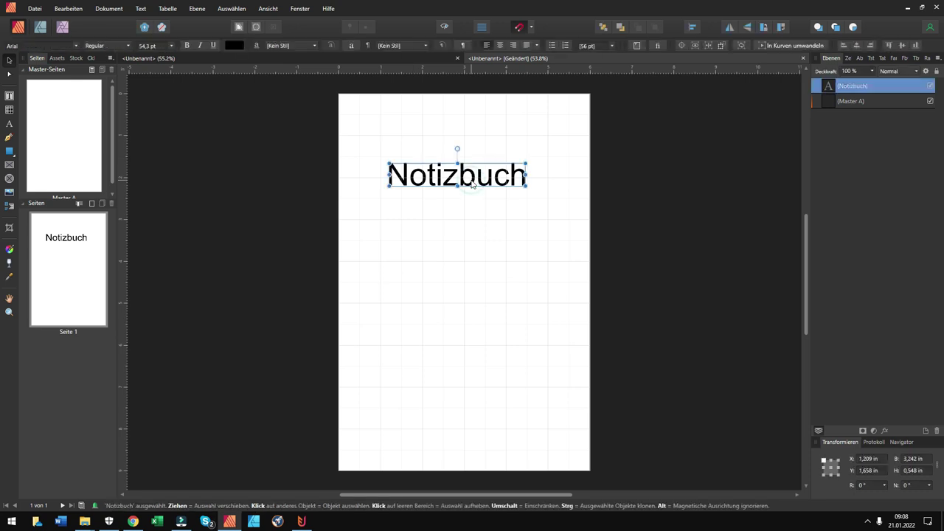
click(75, 45)
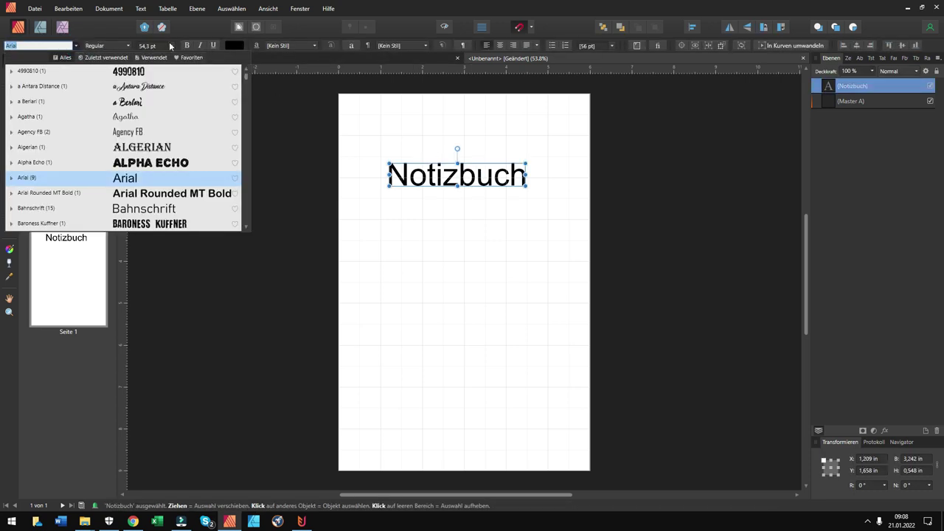
click(125, 131)
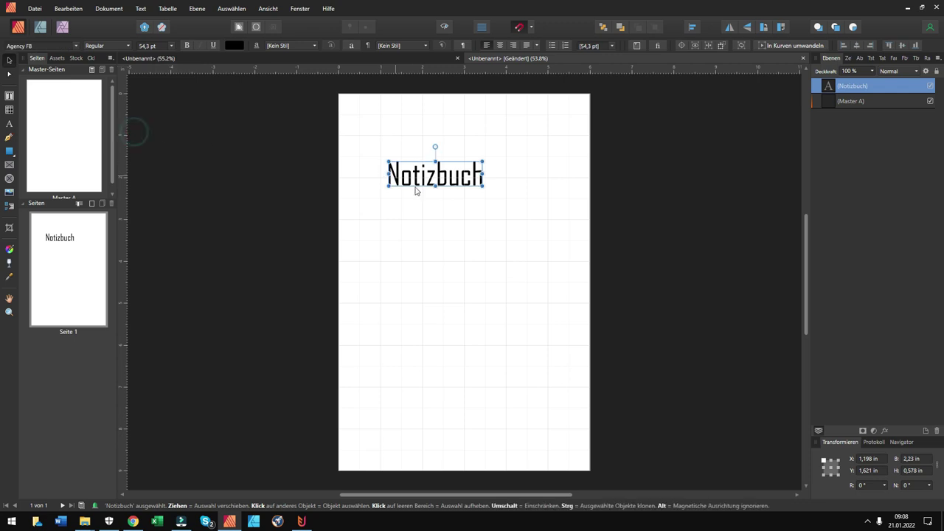
Step: Enlarge Notizbuch to about 84.6 pt and centre it horizontally near the page top
mouse_move(480, 187)
mouse_down()
mouse_move(534, 214)
mouse_move(487, 195)
mouse_move(509, 196)
mouse_up()
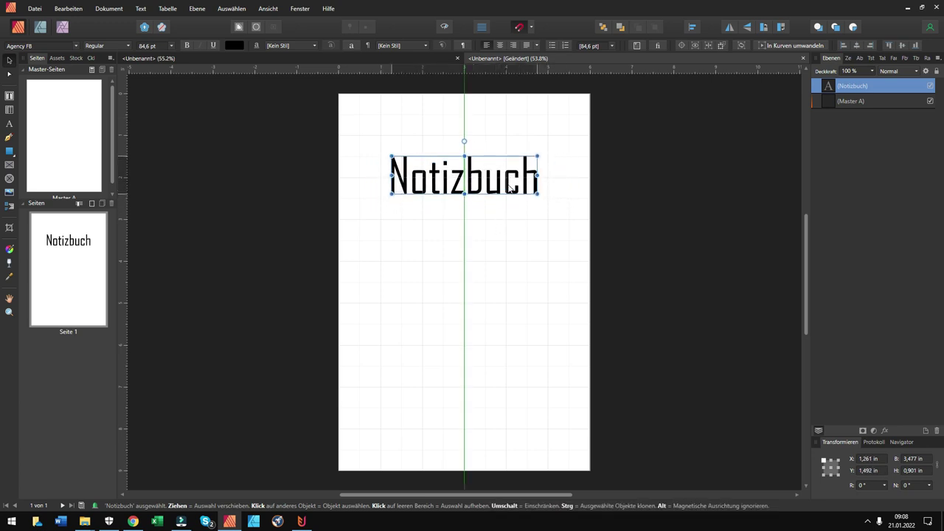
drag(509, 195, 509, 175)
click(692, 28)
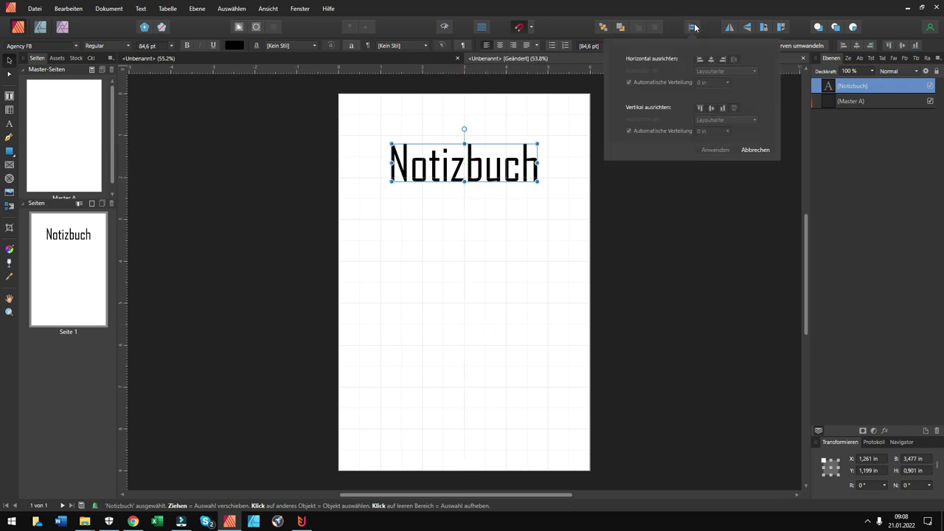
click(711, 60)
click(710, 151)
click(603, 270)
drag(505, 169, 504, 177)
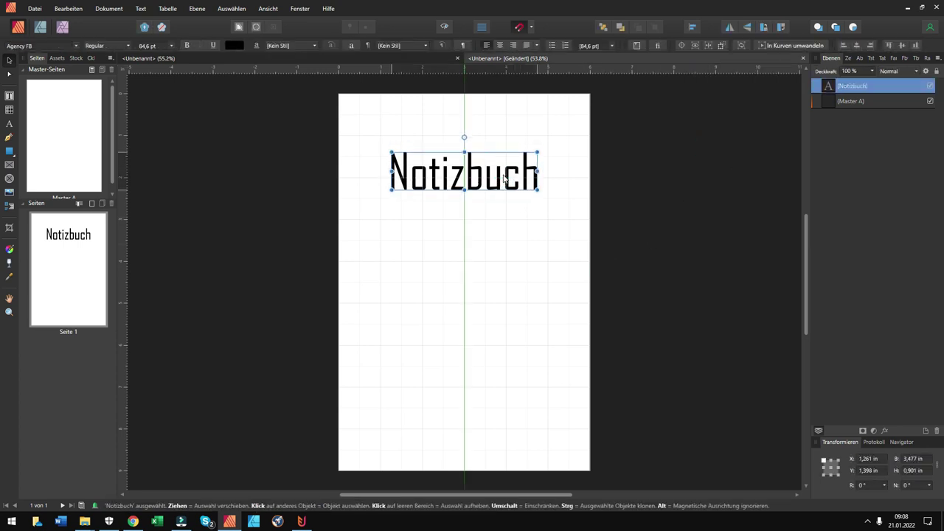
click(527, 296)
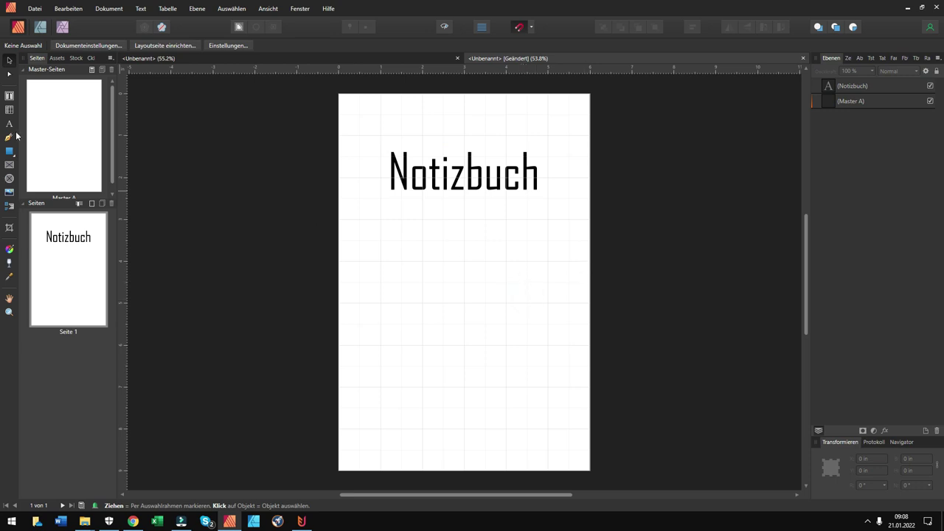
Step: Draw a two-column table below the title, about 3.6 × 1.27 in
click(11, 110)
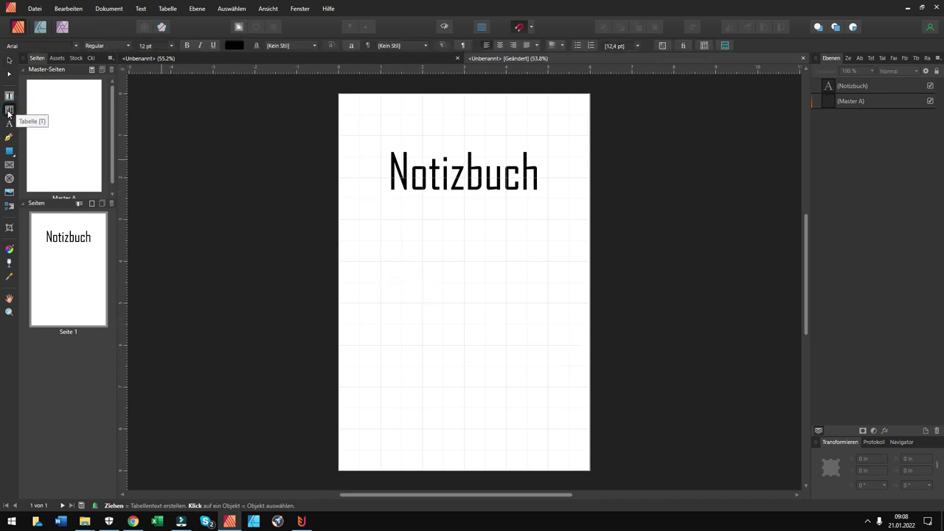
drag(385, 274, 433, 303)
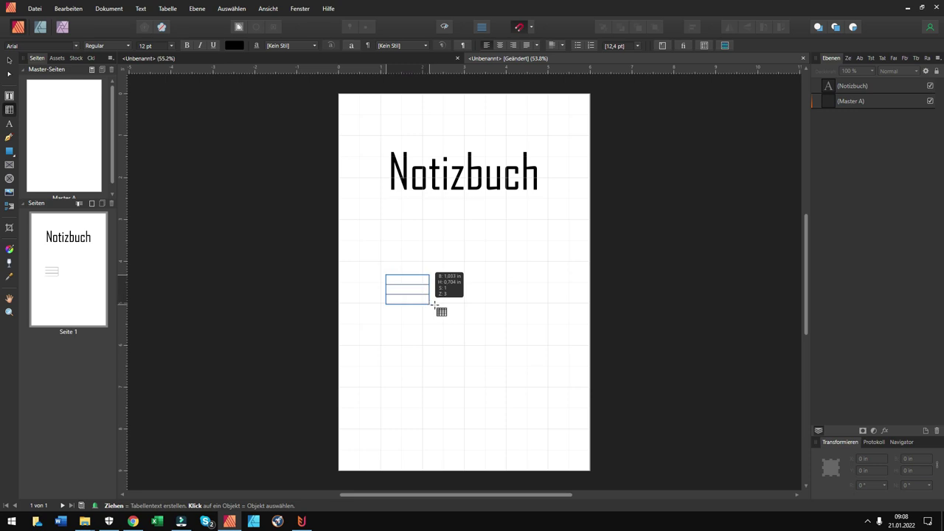
drag(433, 302, 493, 302)
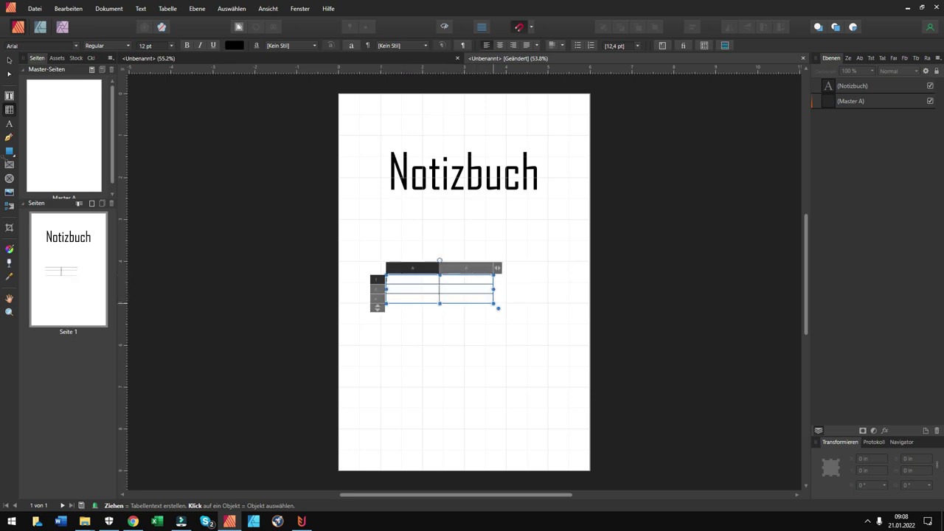
click(8, 59)
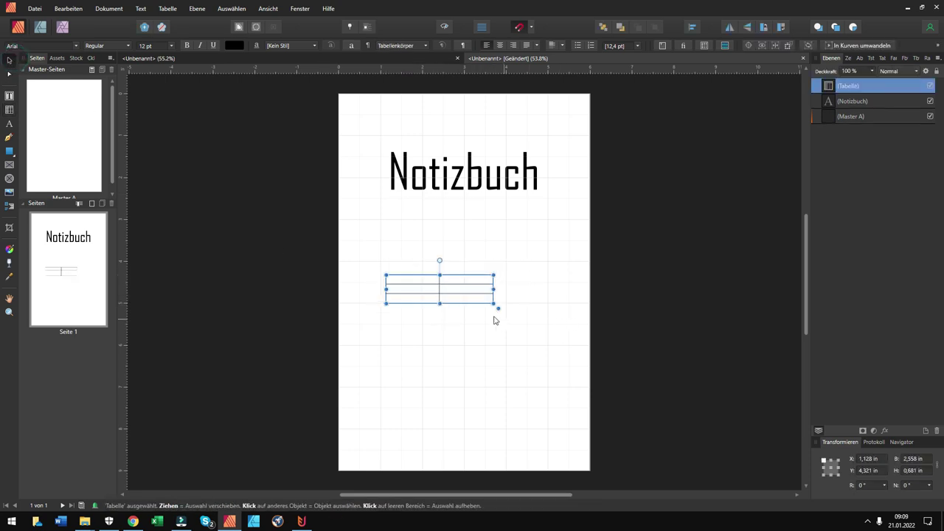
drag(493, 303, 543, 334)
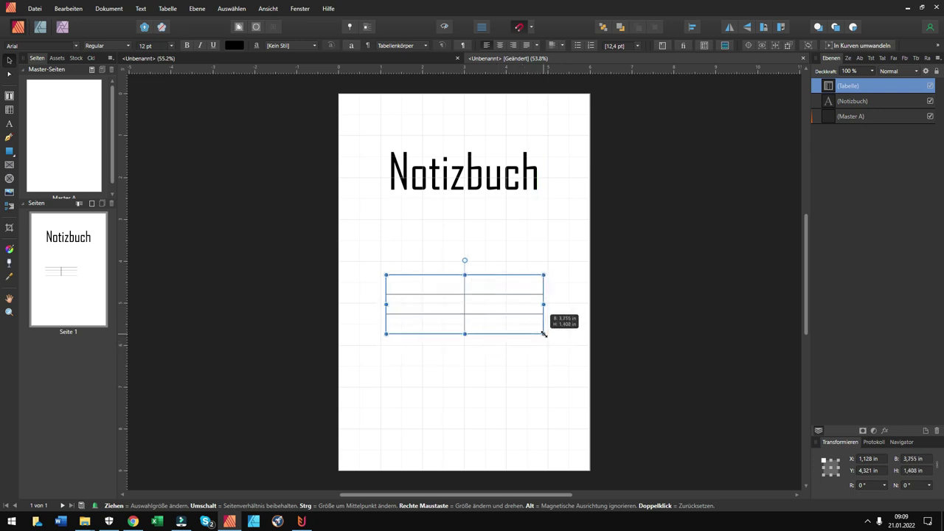
drag(544, 334, 537, 328)
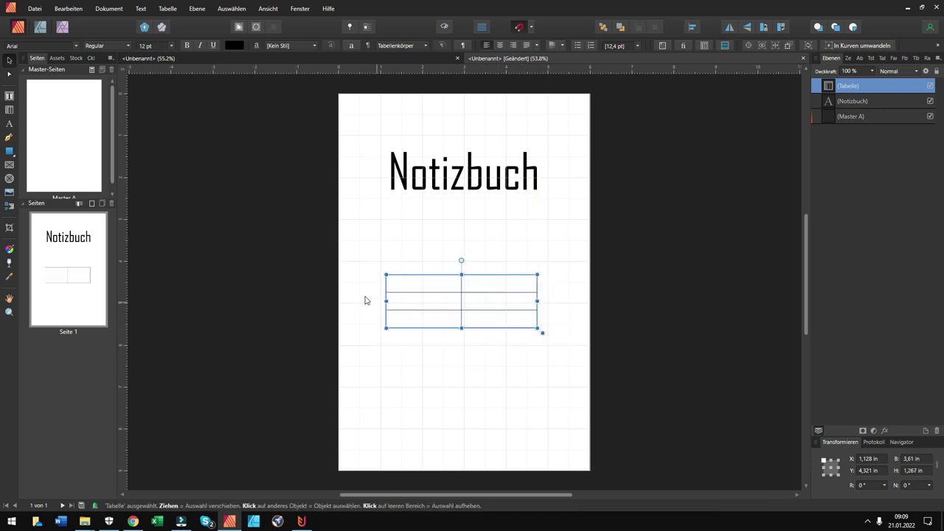
Step: Enter the first-column labels Name, Adresse and Telefon in the table
double_click(409, 287)
click(414, 286)
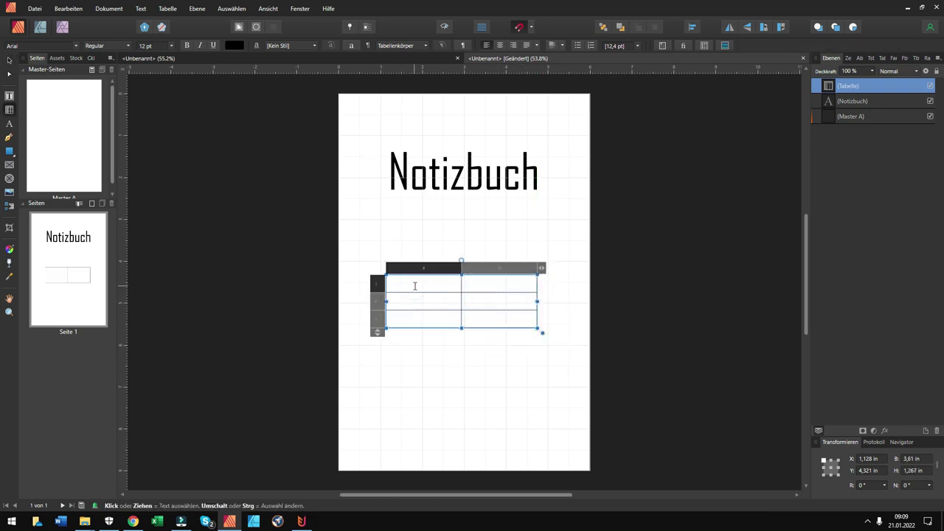
text(Name)
key(Down)
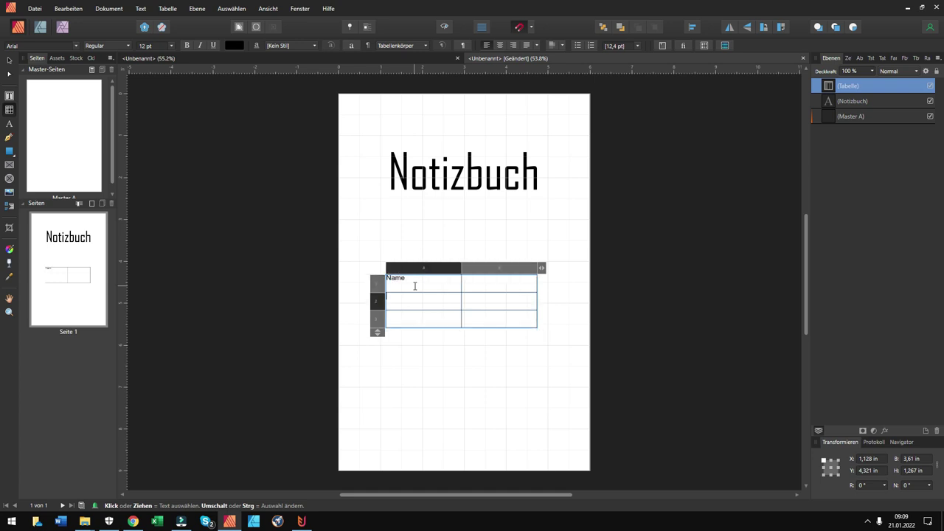
key(Down)
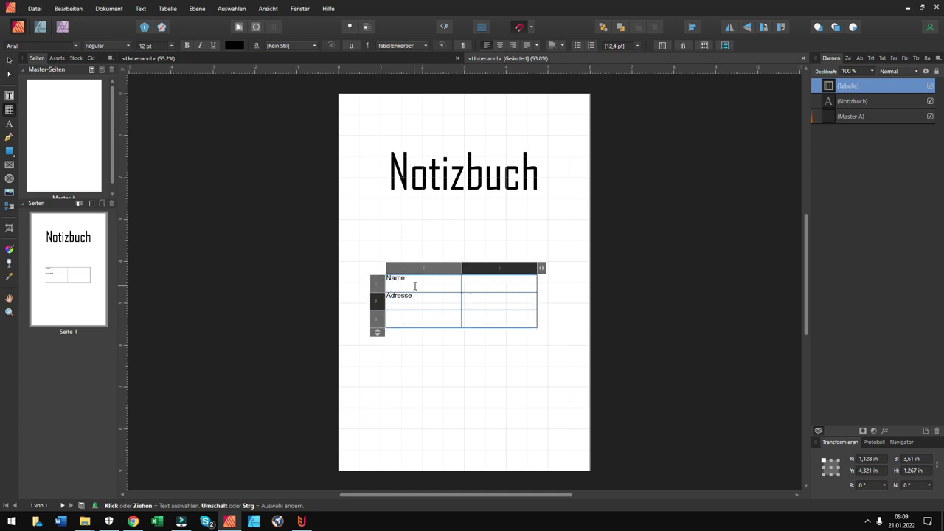
text(Telefon)
key(Tab)
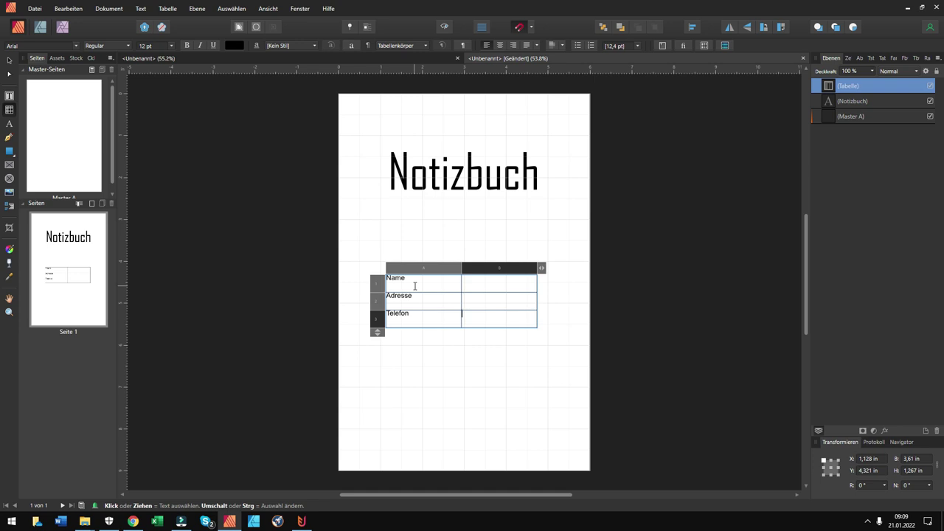
key(Escape)
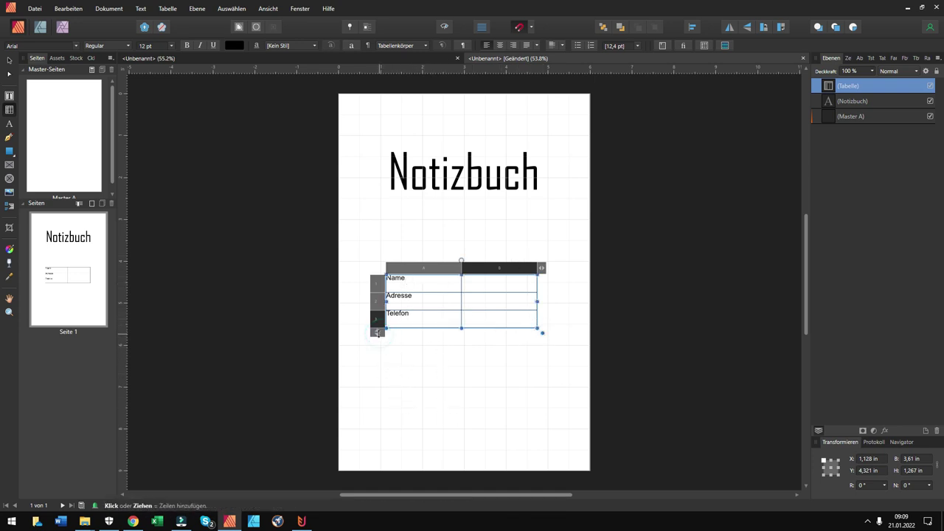
Step: Add a fourth table row and label it E-Mail
drag(379, 348, 379, 366)
click(431, 340)
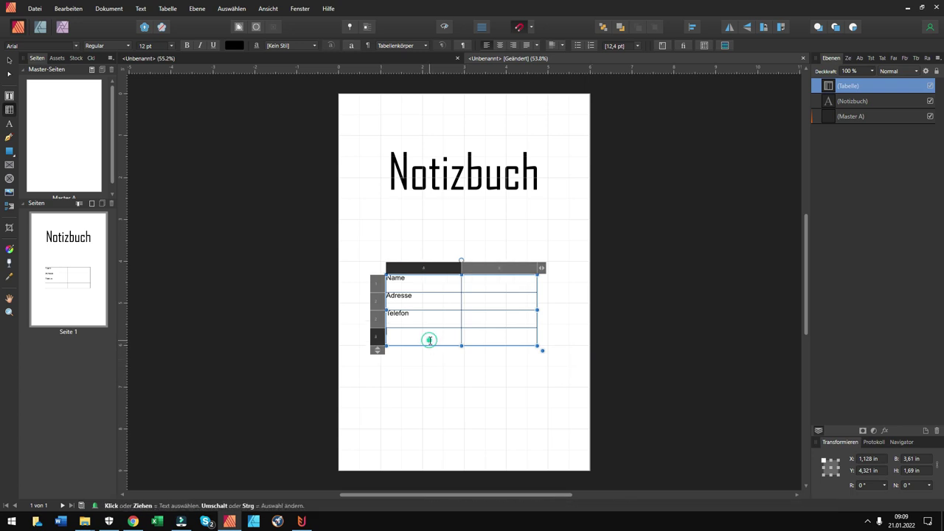
text(E-Mail)
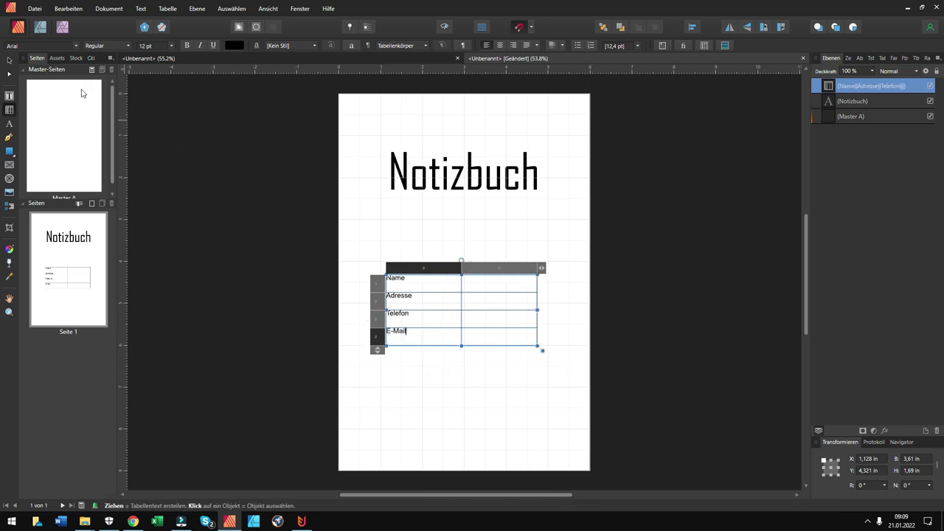
click(9, 60)
click(647, 291)
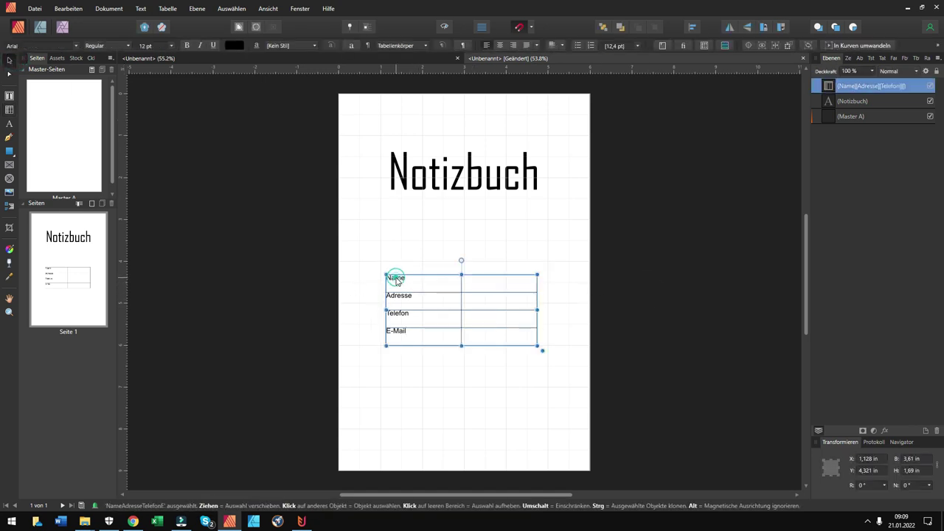
double_click(395, 278)
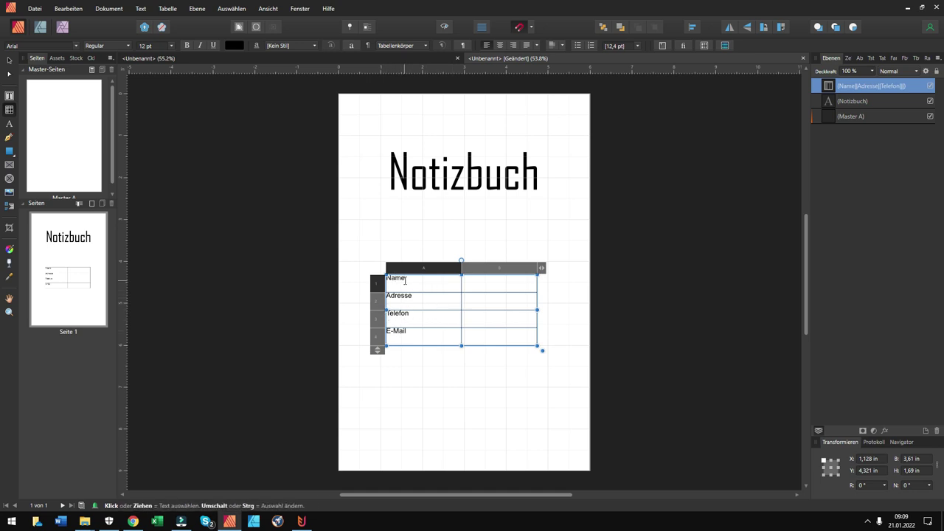
Step: Set the four column A label cells to Zentriert paragraph and vertical alignment
drag(404, 280, 417, 297)
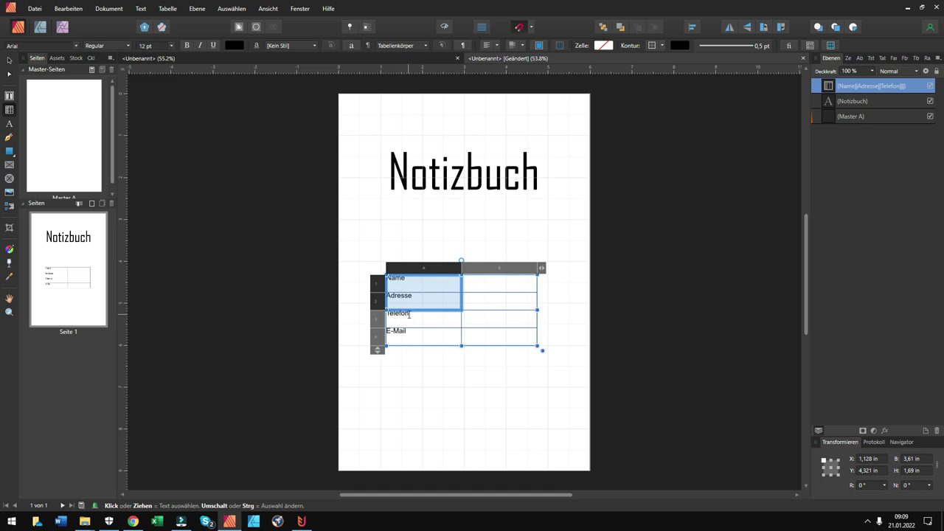
shift+click(402, 314)
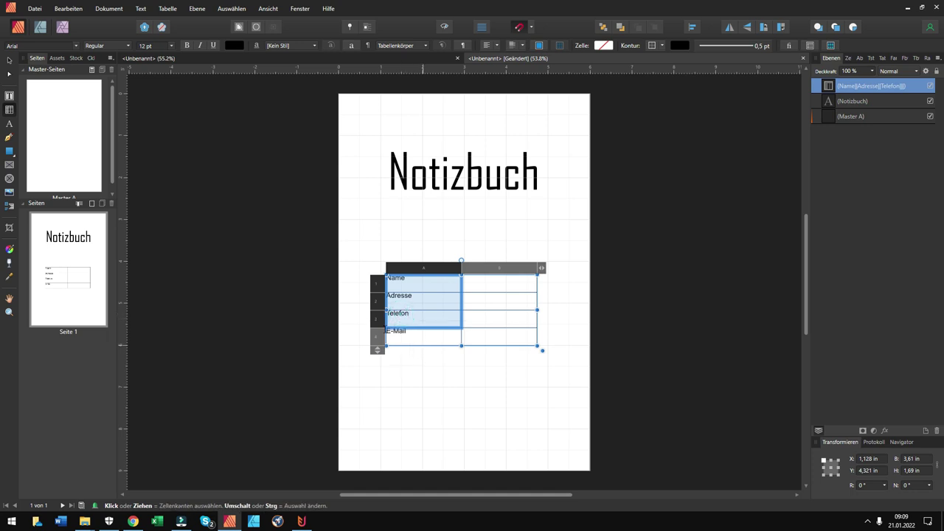
shift+click(399, 334)
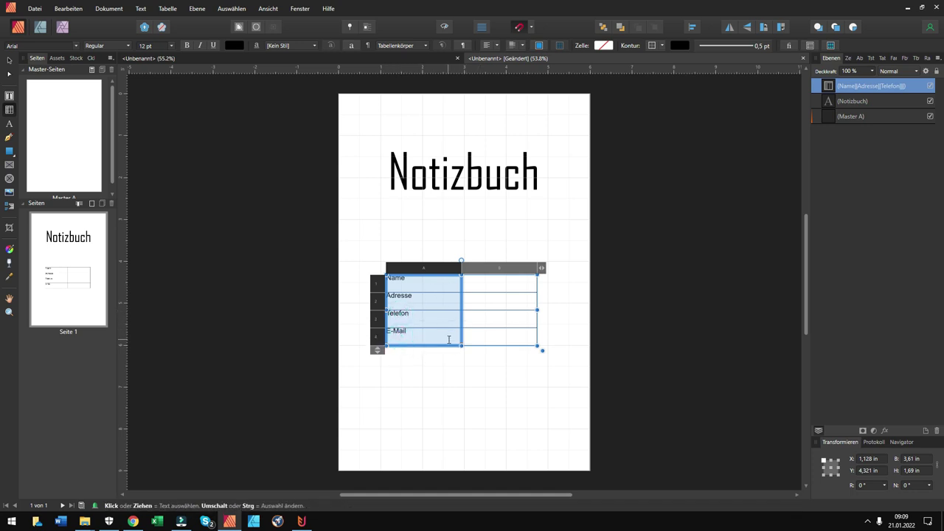
click(499, 45)
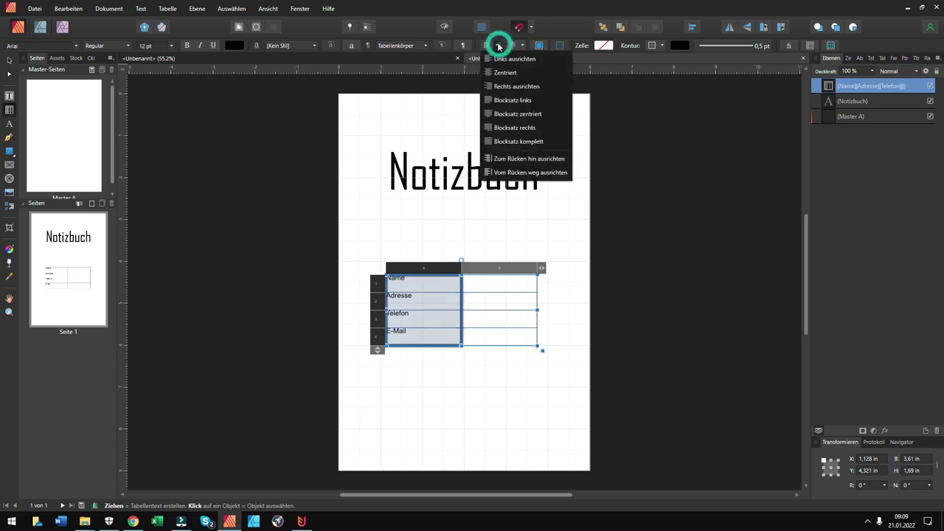
click(490, 70)
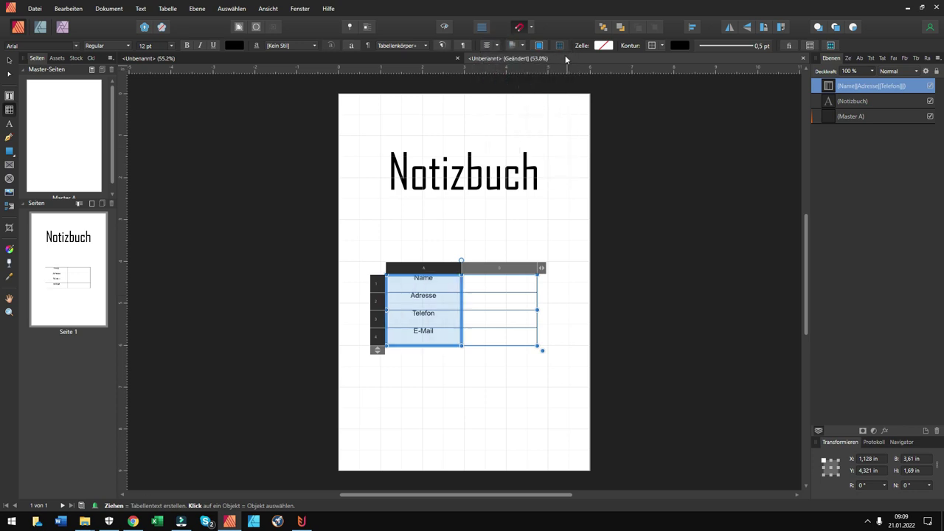
click(521, 45)
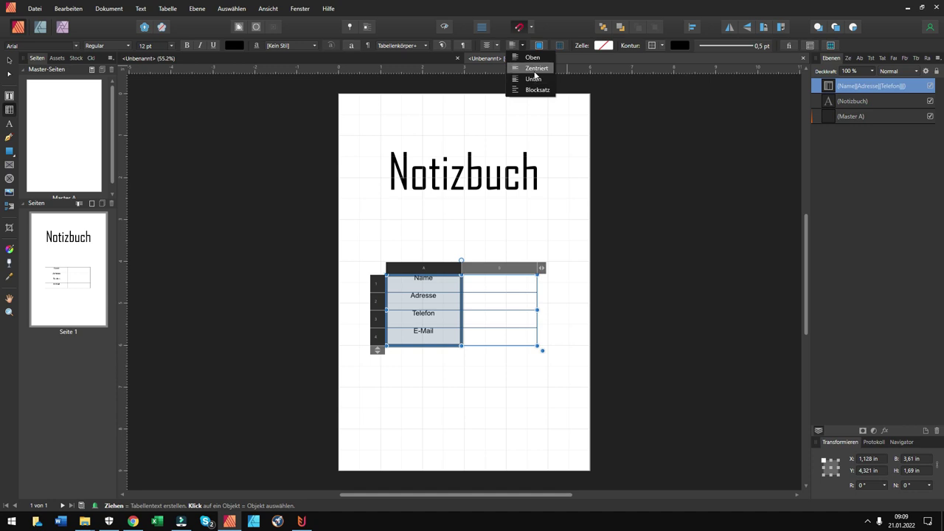
click(536, 68)
click(702, 275)
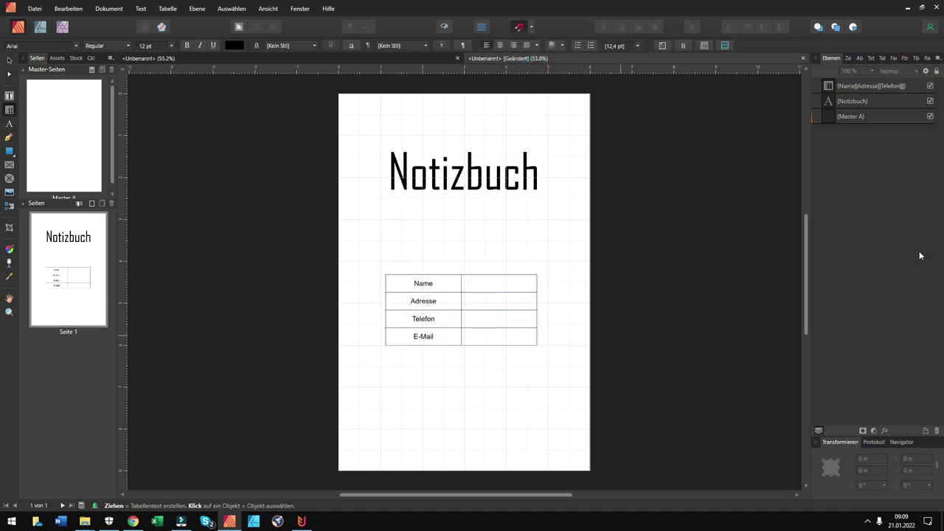
Step: Narrow the table's first label column by dragging its divider left
click(9, 60)
click(467, 287)
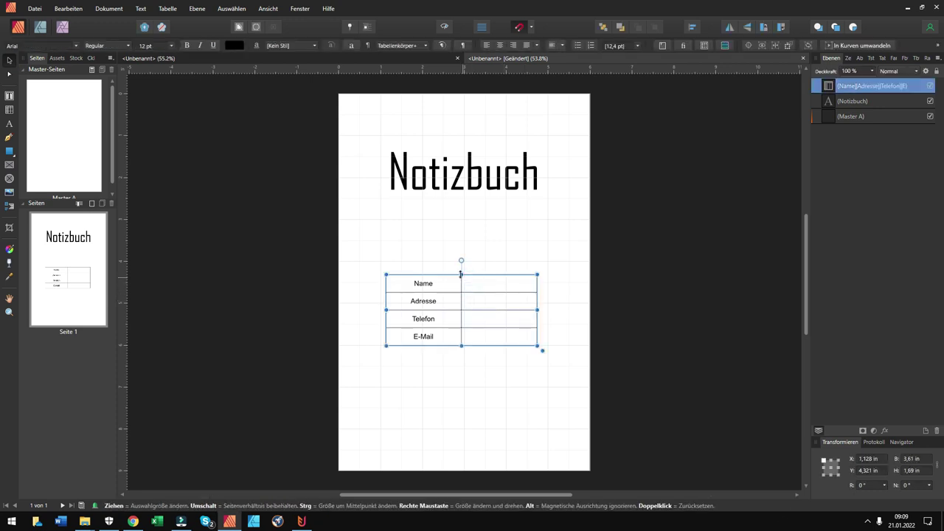
click(10, 111)
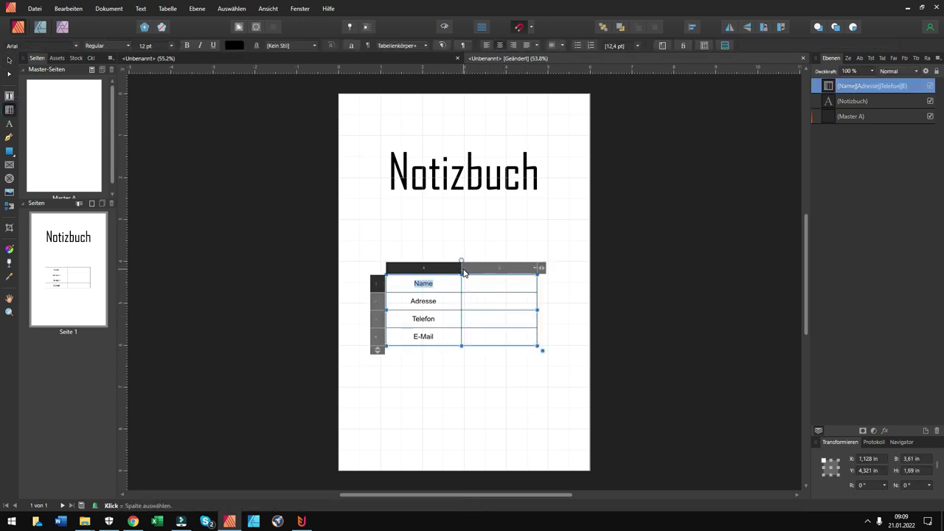
drag(460, 267, 435, 268)
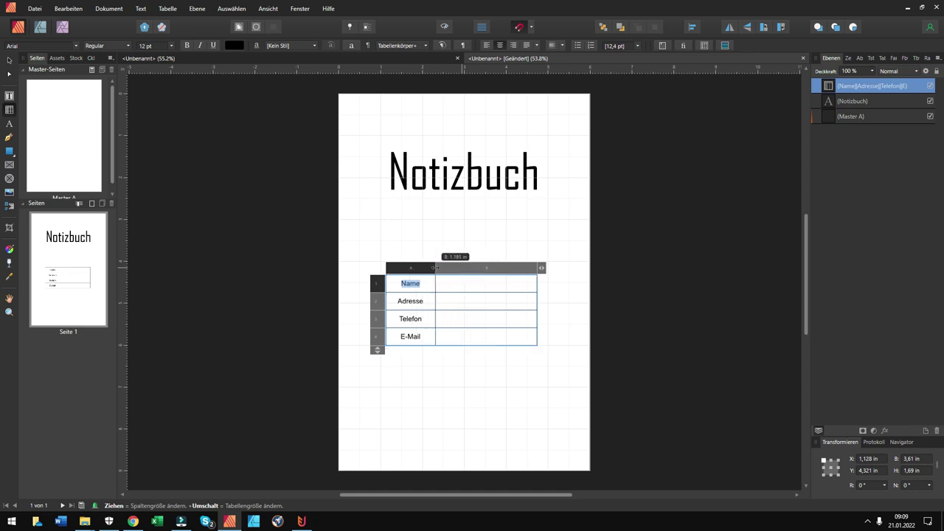
drag(435, 267, 430, 267)
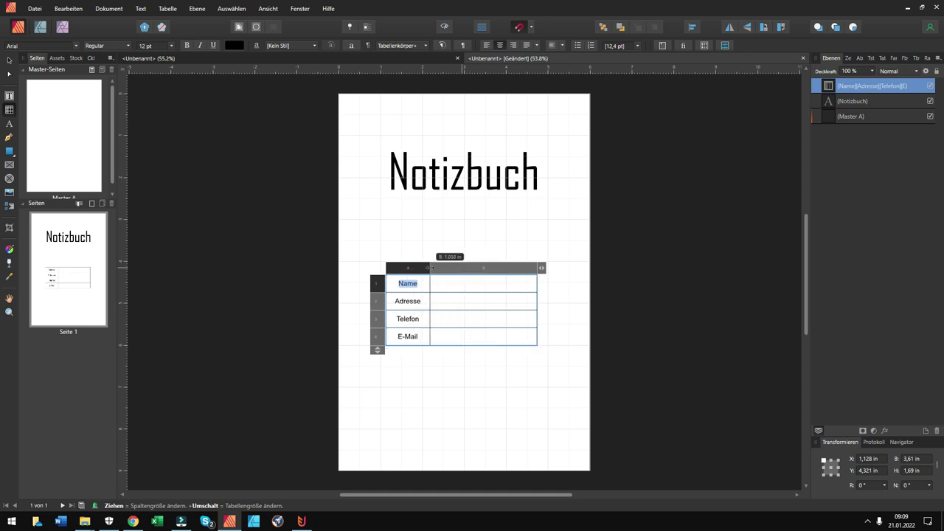
Step: Move the table down to about 5.75 in from the page top
click(9, 60)
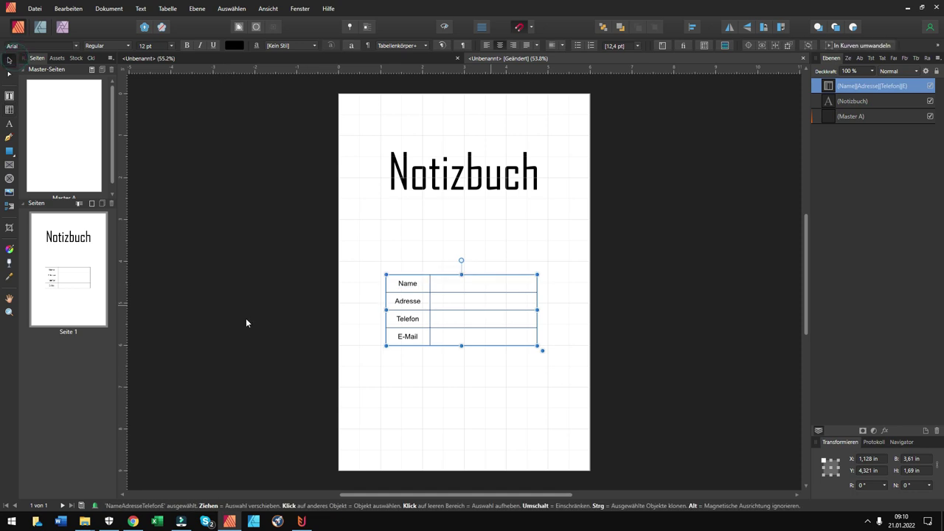
click(694, 271)
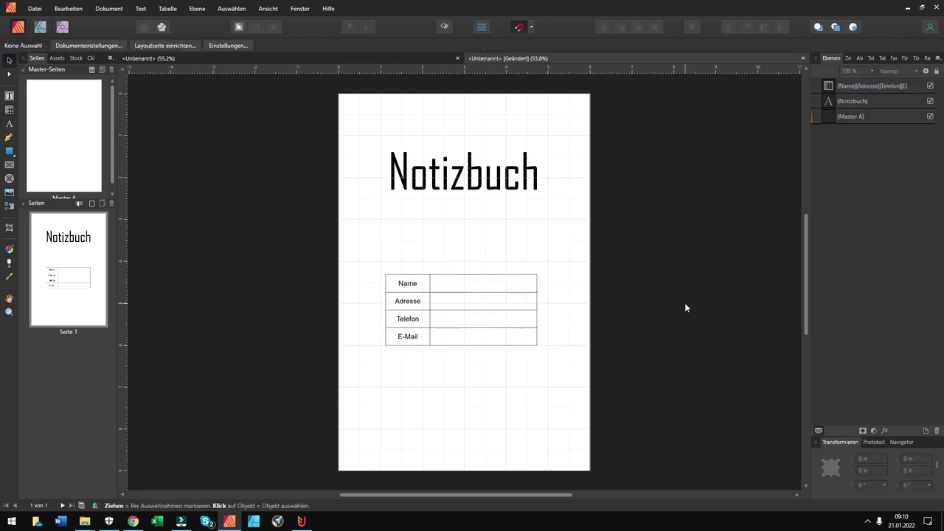
click(476, 332)
drag(495, 323, 494, 403)
Step: Type 'Dieses Buch gehört:' as artistic text just above the table
click(741, 300)
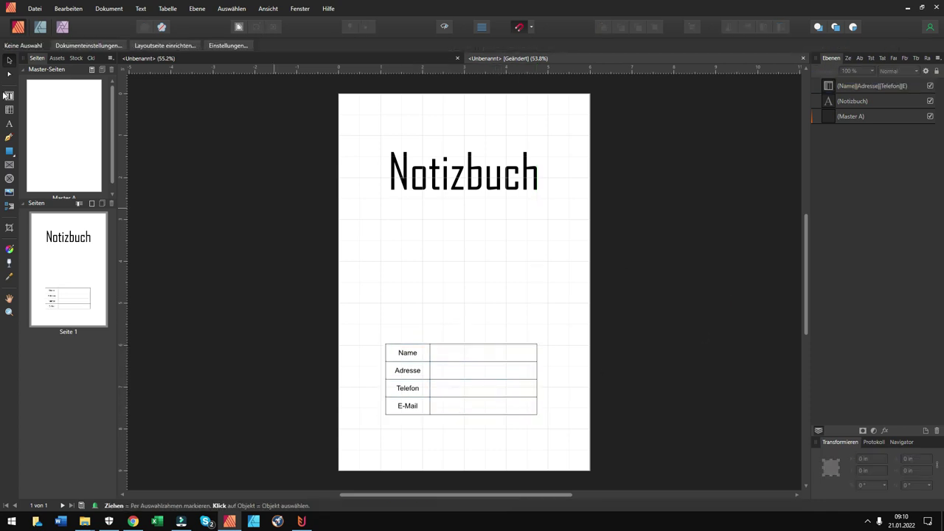
click(9, 124)
click(405, 295)
text(Dieses Buch gehört:)
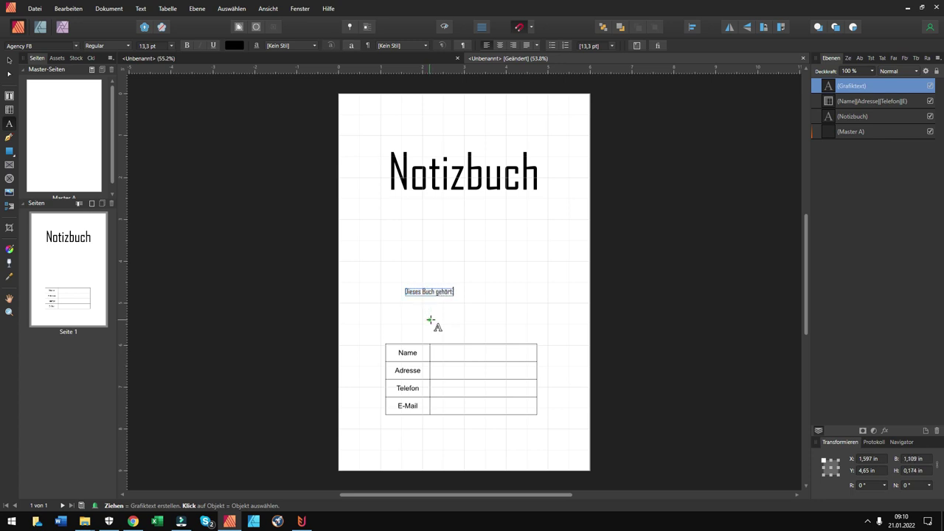
key(Escape)
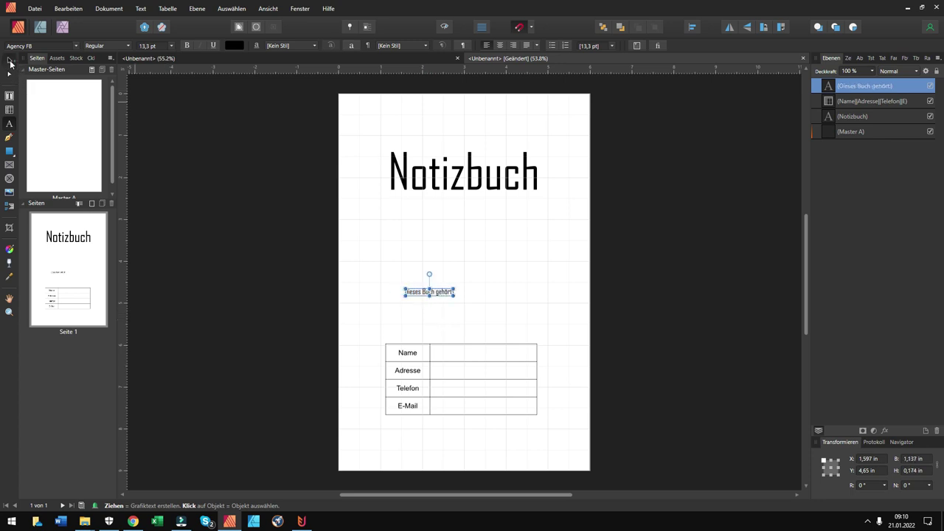
Step: Enlarge the 'Dieses Buch gehört:' heading to about 32.8 pt
click(9, 59)
drag(471, 302, 480, 301)
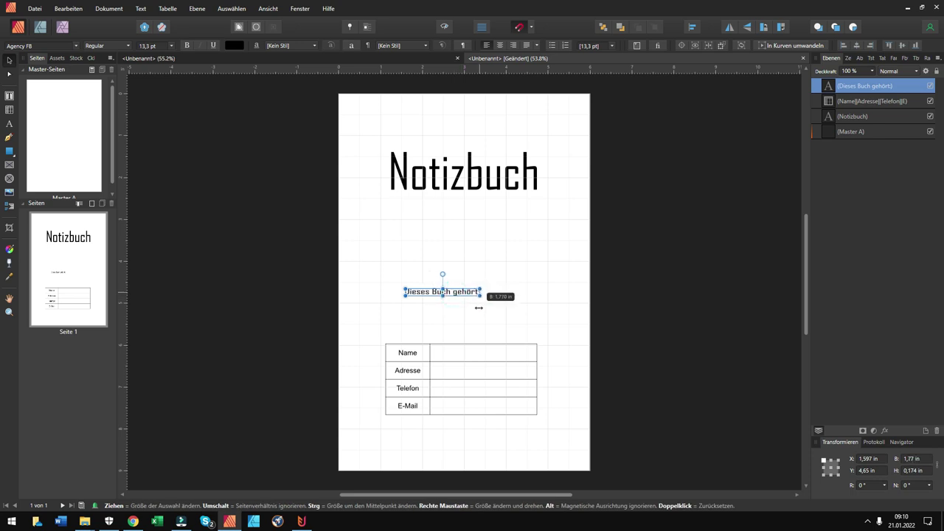
mouse_move(462, 296)
mouse_down()
mouse_move(518, 334)
mouse_move(496, 326)
mouse_up()
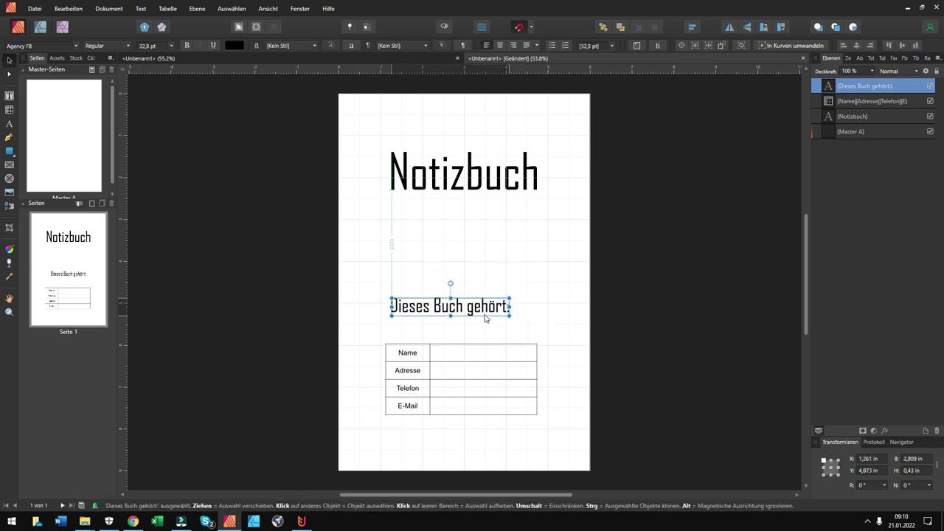
click(664, 382)
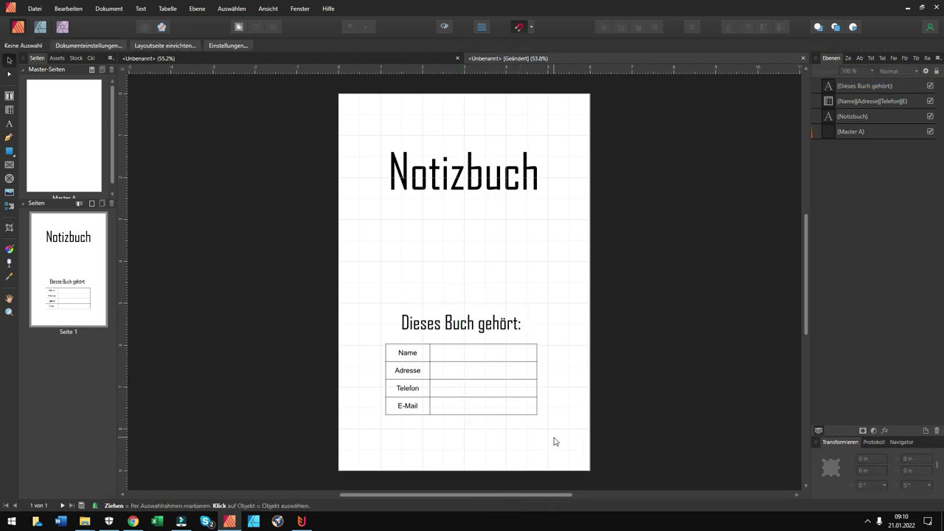
Step: Centre the owner table on the page and lower the 'Dieses Buch gehört:' heading just above it
click(498, 400)
drag(498, 401, 501, 403)
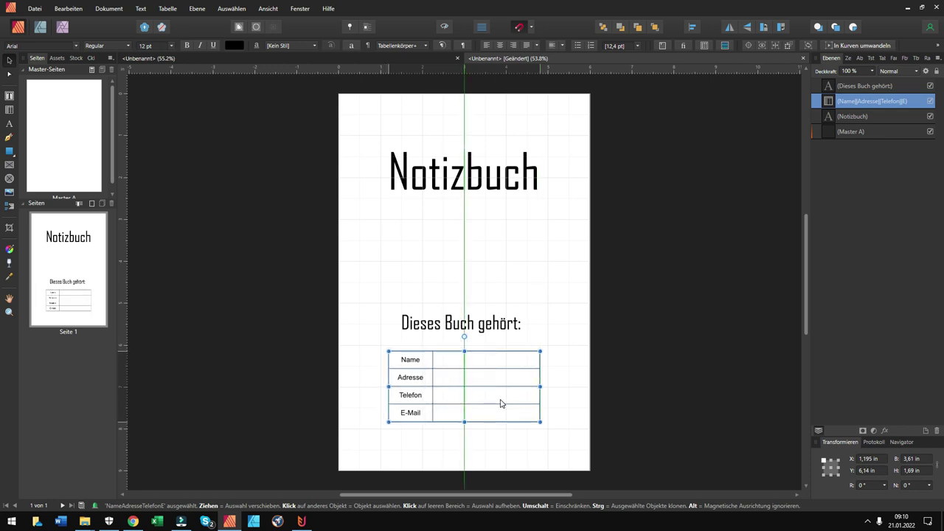
drag(499, 333, 499, 344)
click(717, 341)
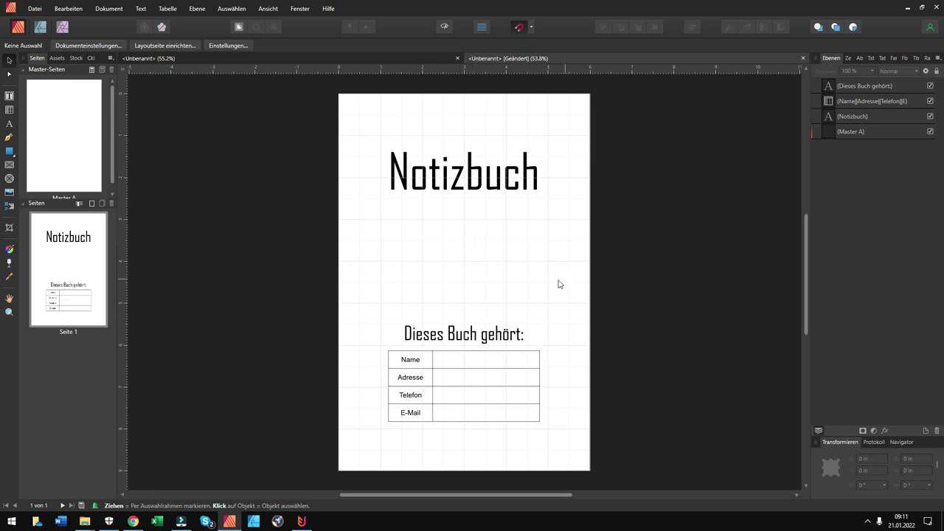
Step: Insert one blank page after page 1 with Master-Seite set to None
right_click(79, 376)
click(95, 364)
click(78, 369)
right_click(84, 351)
click(114, 358)
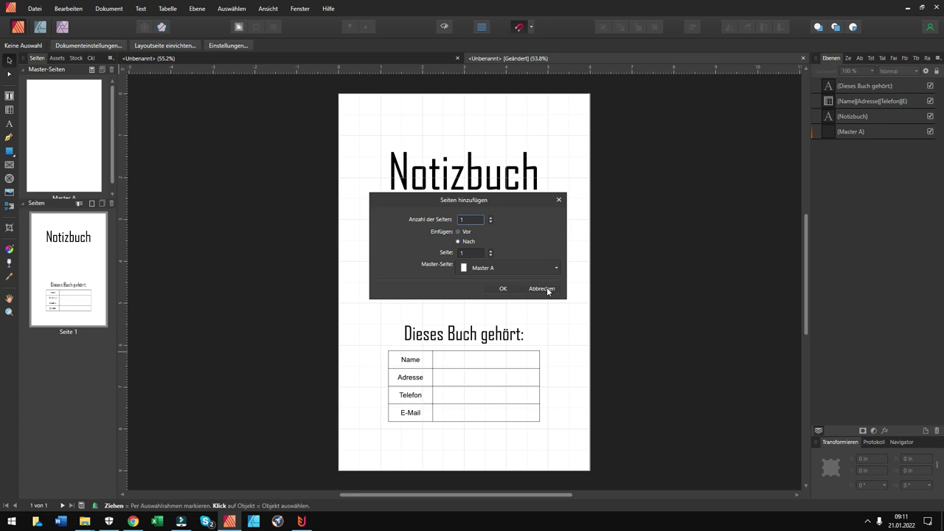
click(508, 269)
click(508, 289)
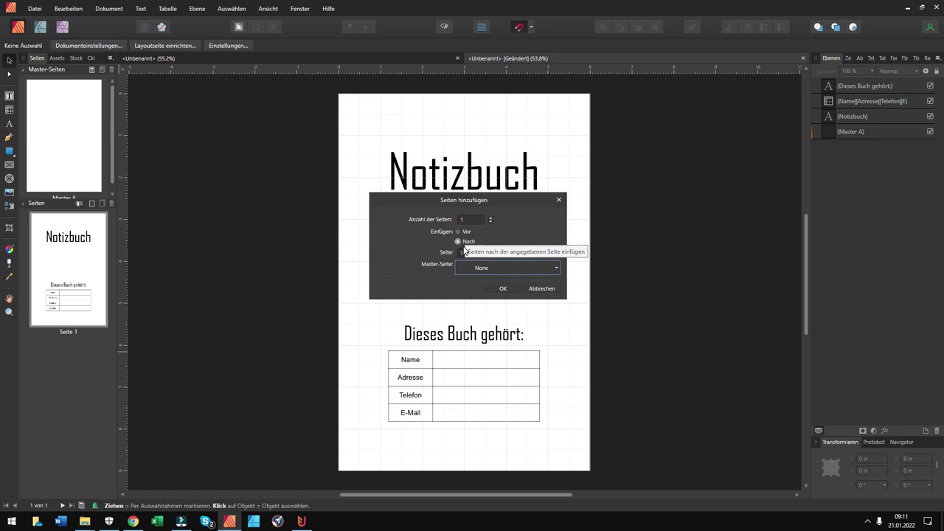
click(503, 289)
click(103, 380)
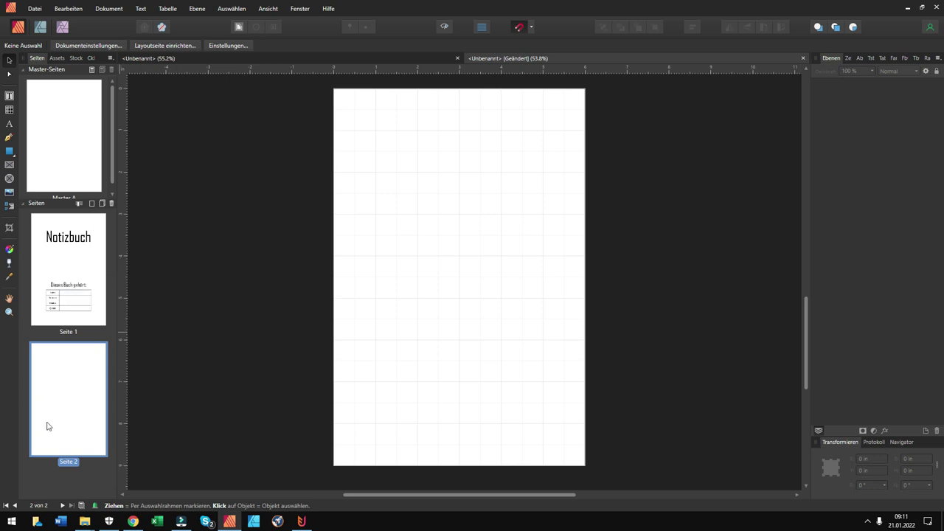
click(74, 270)
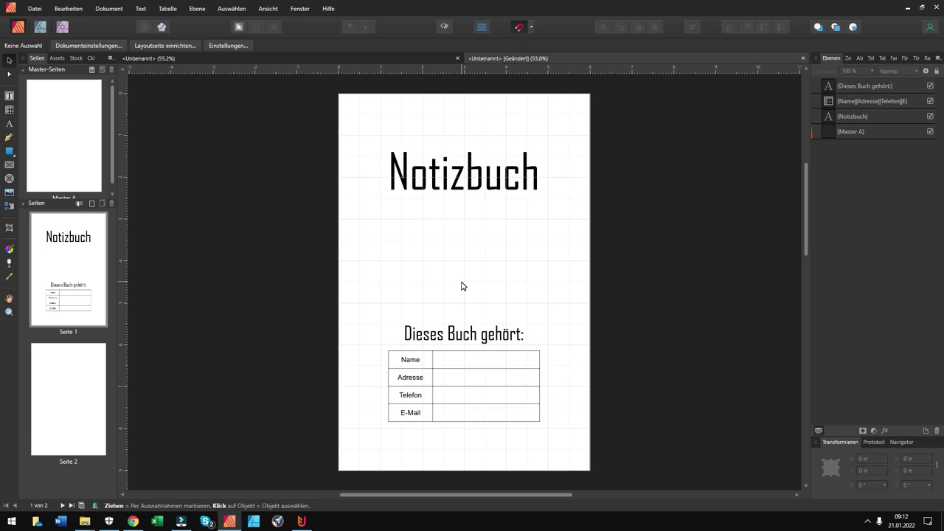
Step: Draw a tall table frame across blank Seite 2
double_click(80, 393)
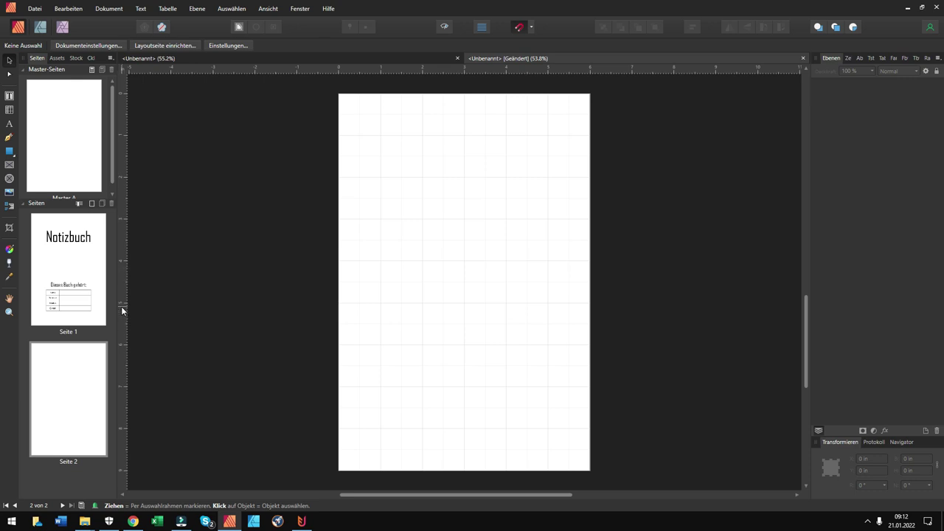
click(10, 109)
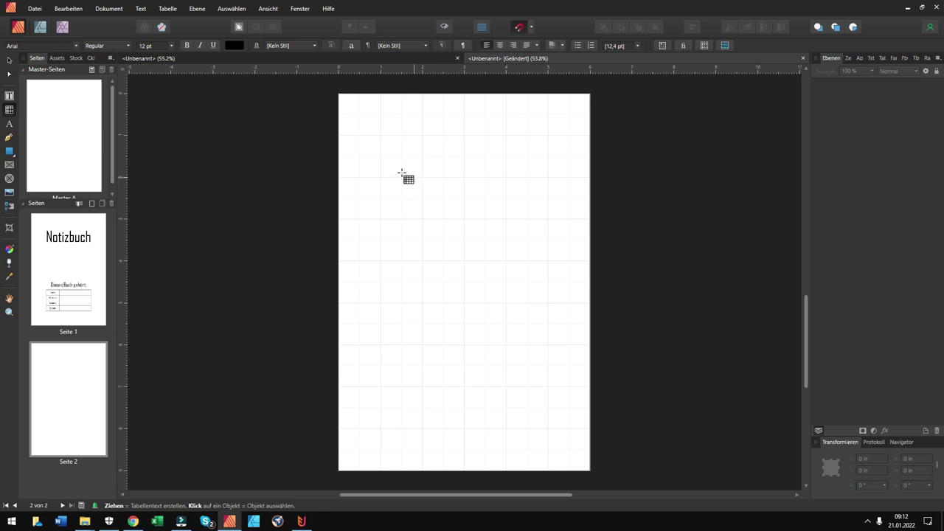
mouse_move(383, 151)
mouse_down()
mouse_move(435, 179)
mouse_move(438, 347)
mouse_move(555, 431)
mouse_up()
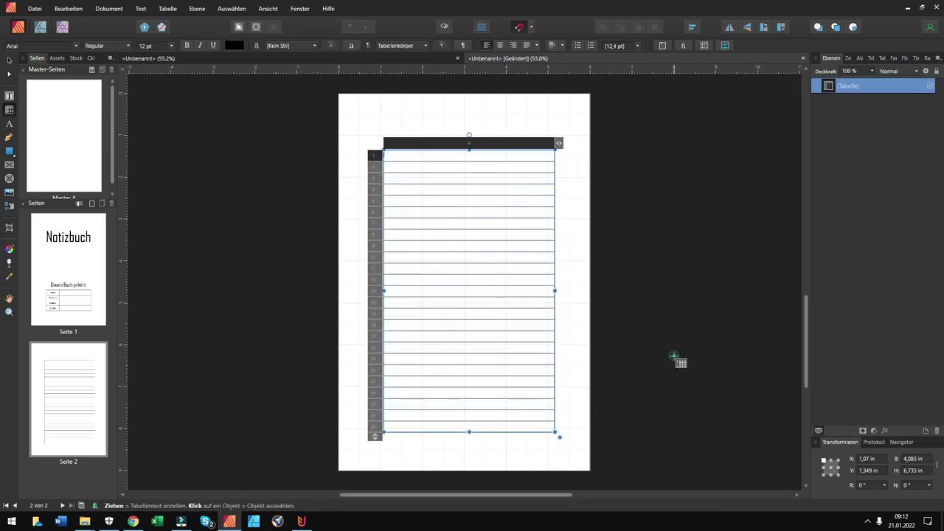
click(674, 359)
Step: Move the table up and widen it evenly so it sits centred on the page
click(7, 60)
mouse_move(523, 270)
mouse_down()
mouse_move(508, 263)
mouse_move(519, 257)
mouse_move(558, 274)
mouse_up()
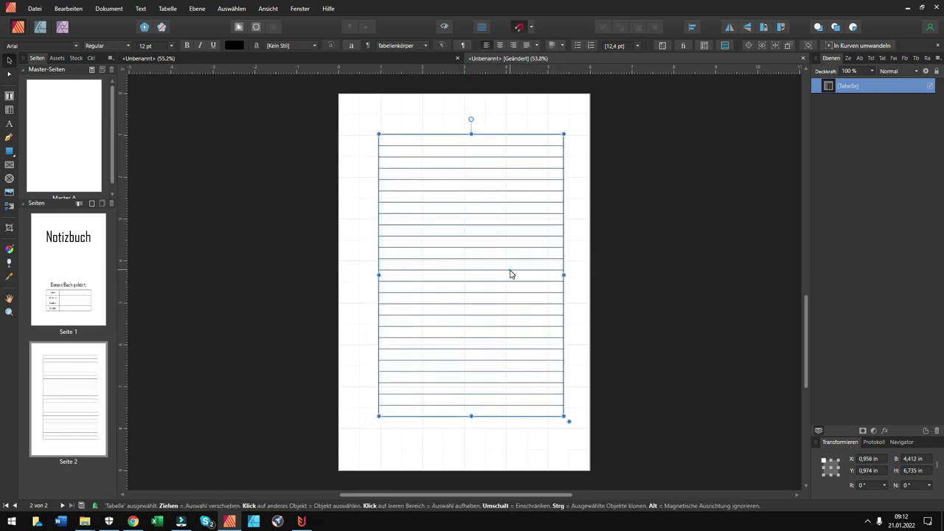
drag(557, 273, 536, 297)
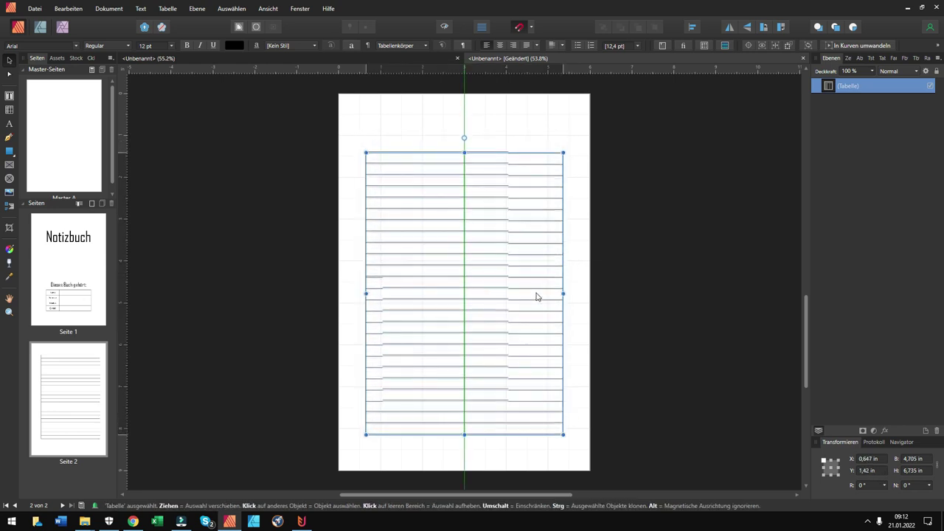
click(724, 198)
drag(473, 281, 474, 274)
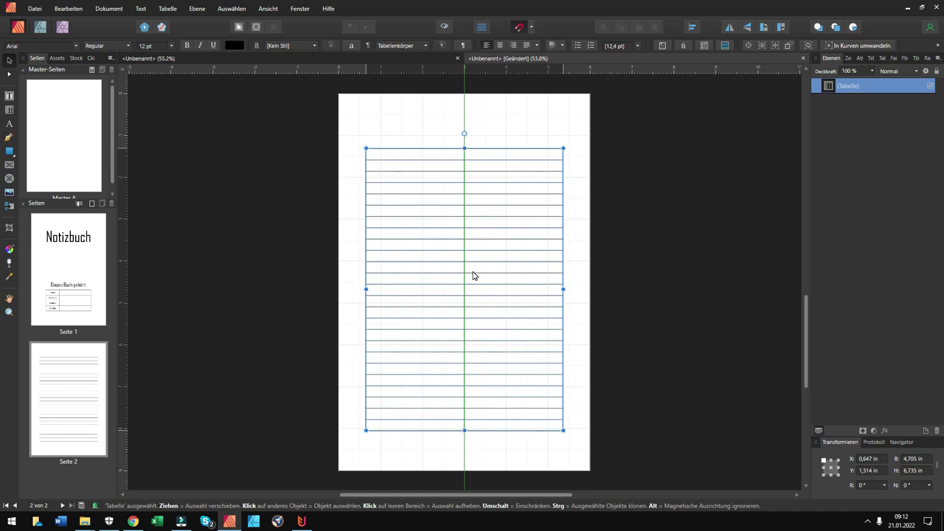
click(632, 306)
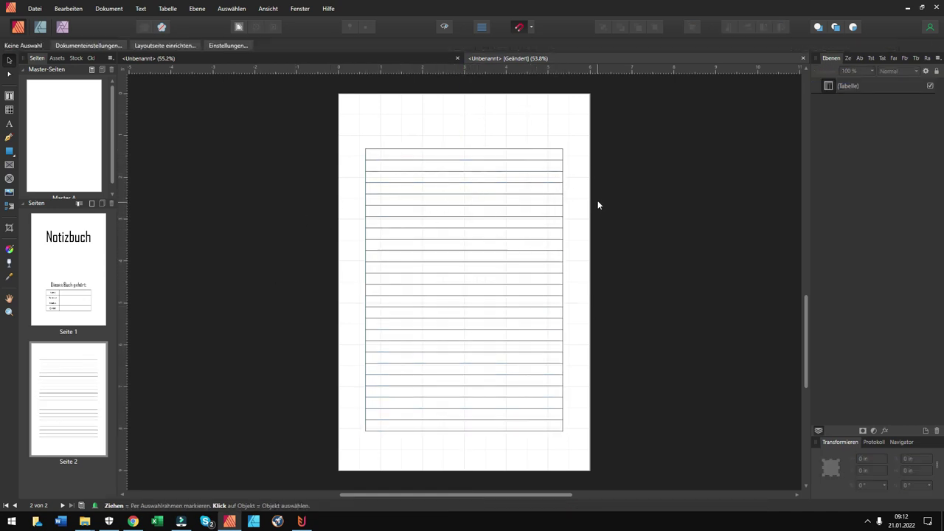
click(10, 123)
Step: Add a 'To-Do-Liste' heading and centre it above the lined table
drag(406, 101, 419, 130)
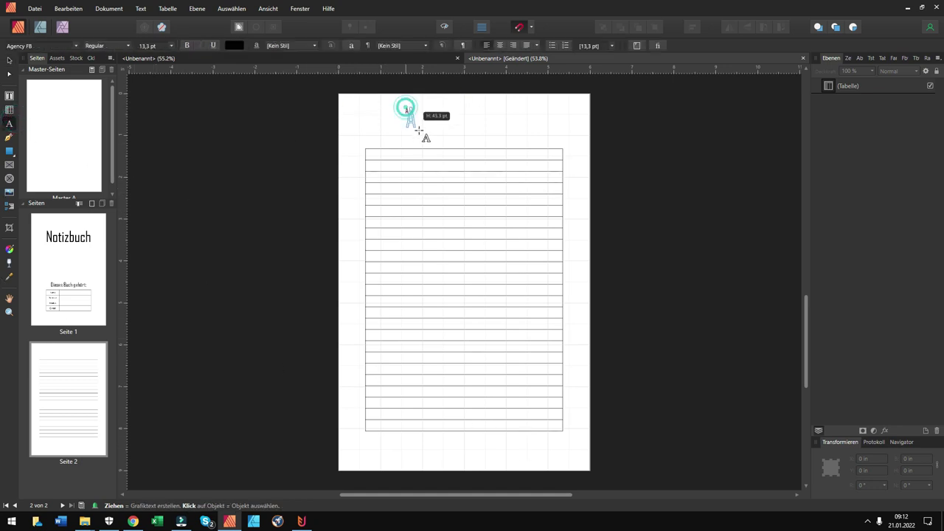
text(To-Do-Liste)
key(Escape)
click(9, 59)
click(547, 154)
click(493, 121)
drag(492, 126, 494, 138)
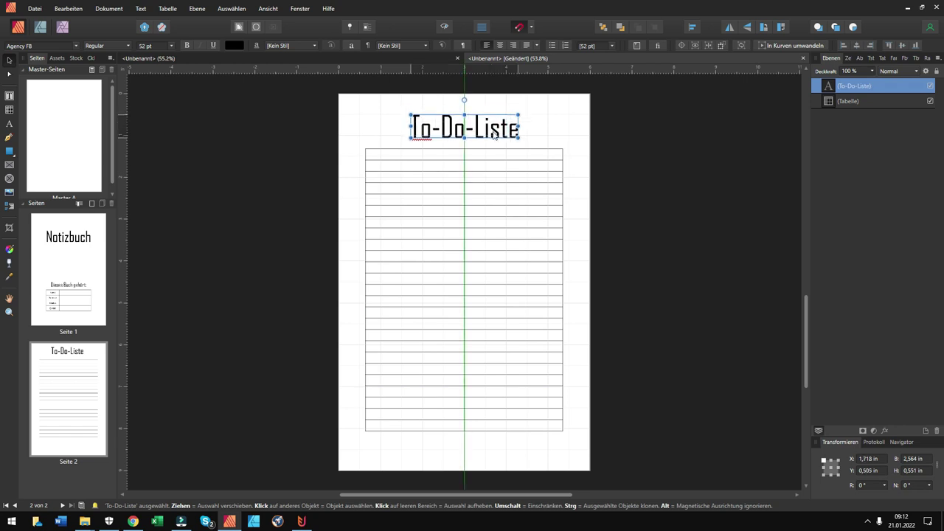
Step: Nudge the table and the To-Do-Liste heading slightly down the page
click(568, 221)
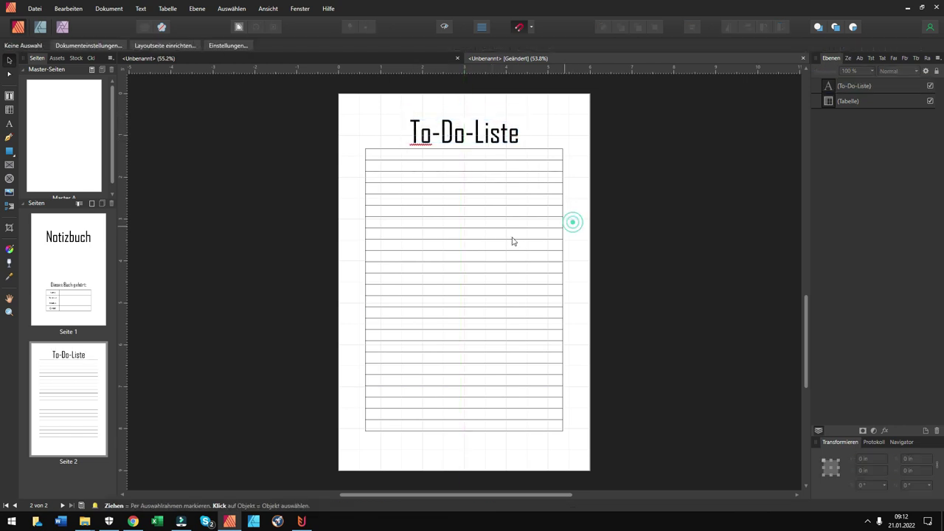
drag(508, 236, 508, 253)
click(645, 255)
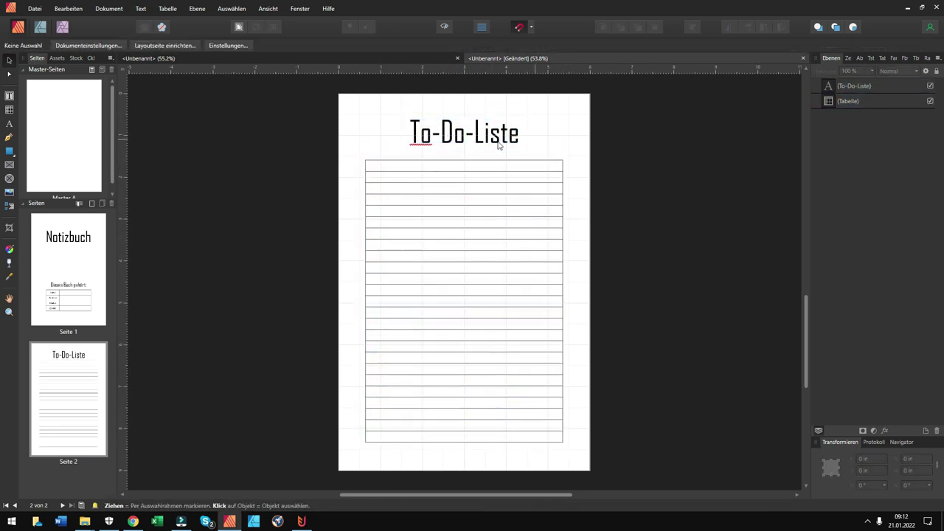
drag(498, 144, 498, 151)
click(666, 175)
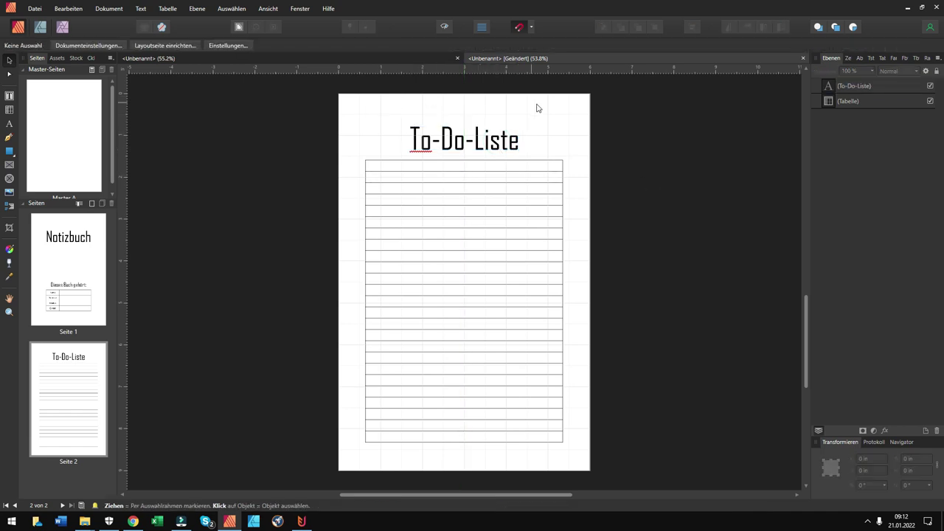
Step: Extend the table downward and widen it evenly to about 4.87 × 6.64 in
click(473, 442)
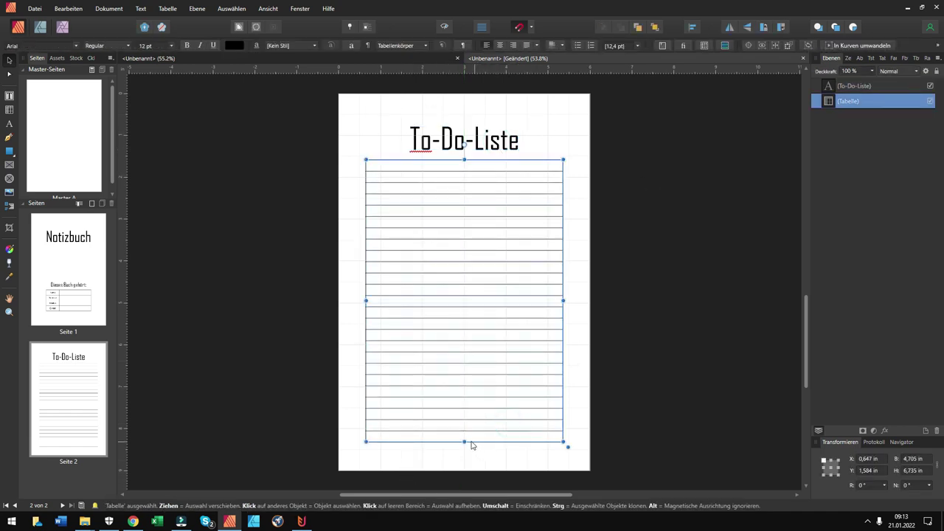
mouse_move(464, 442)
mouse_down()
mouse_move(464, 474)
mouse_move(478, 438)
mouse_up()
click(641, 338)
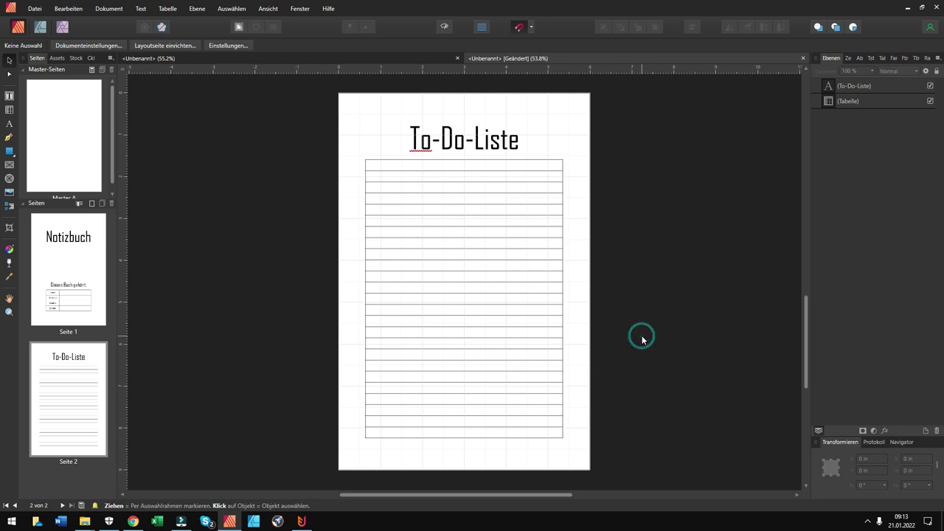
click(549, 295)
drag(564, 297, 568, 296)
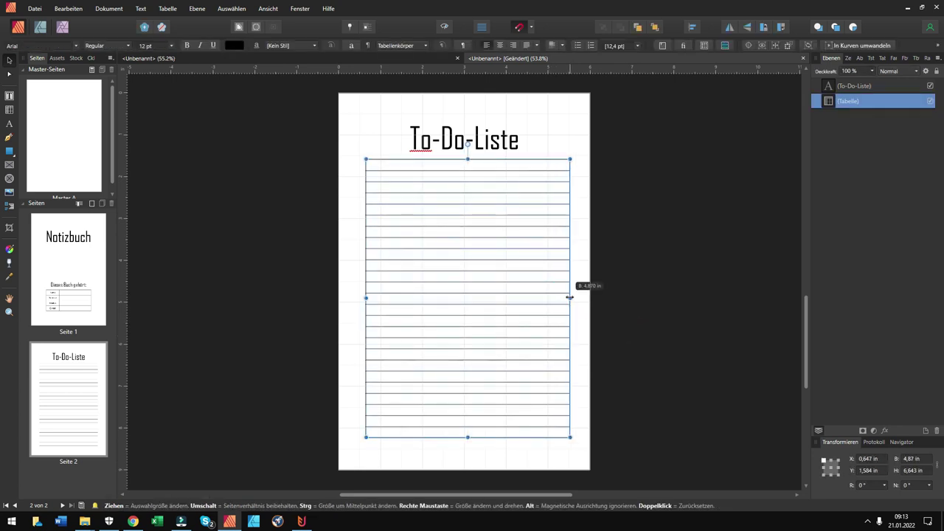
click(677, 282)
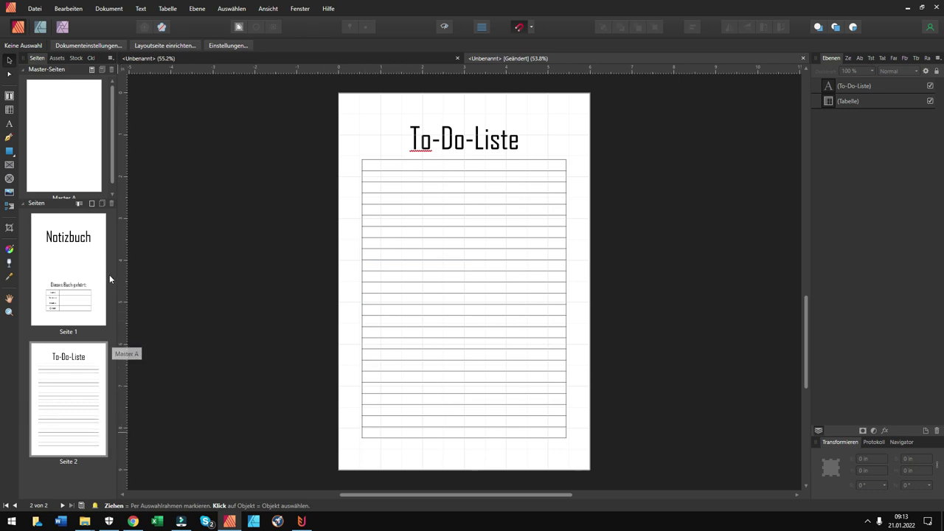
Step: Add a third page after page 2
right_click(88, 473)
click(125, 367)
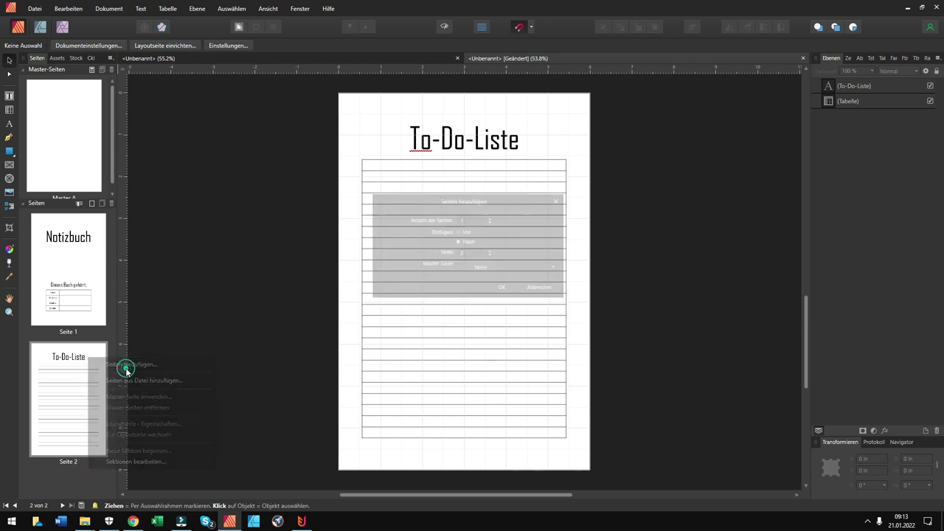
click(503, 289)
click(427, 264)
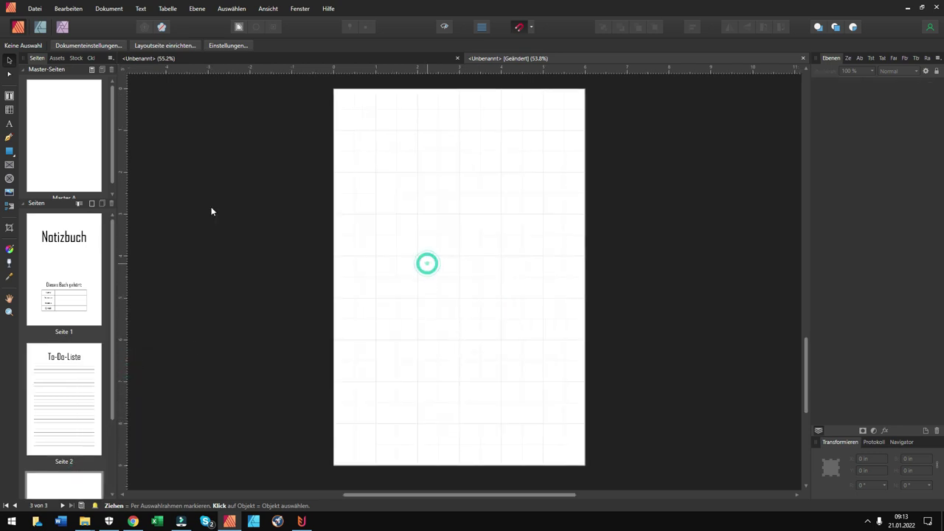
Step: Add a 'Copyright by „BRAND“' line on page 3, shrink it to about 21.4 pt and centre it
click(9, 124)
drag(406, 220, 418, 233)
text(Copyrightby)
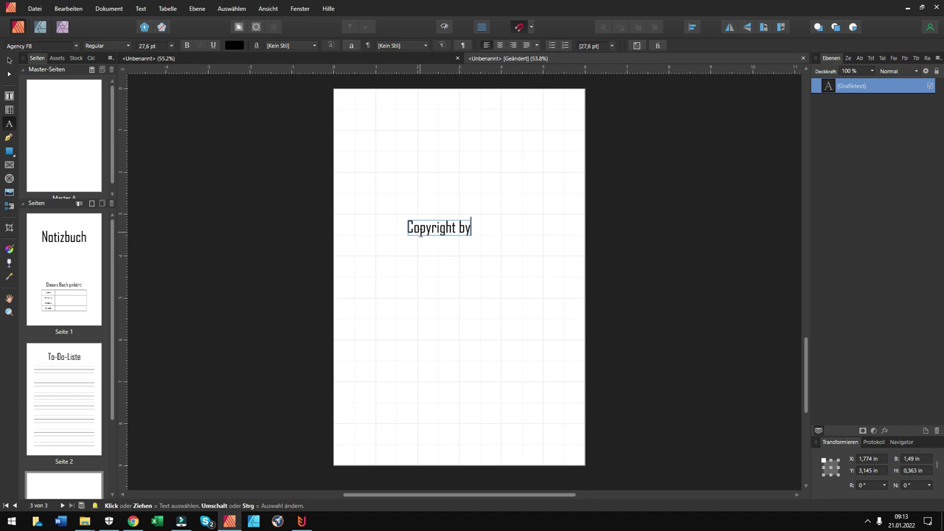
text( N)
text(BRAND“)
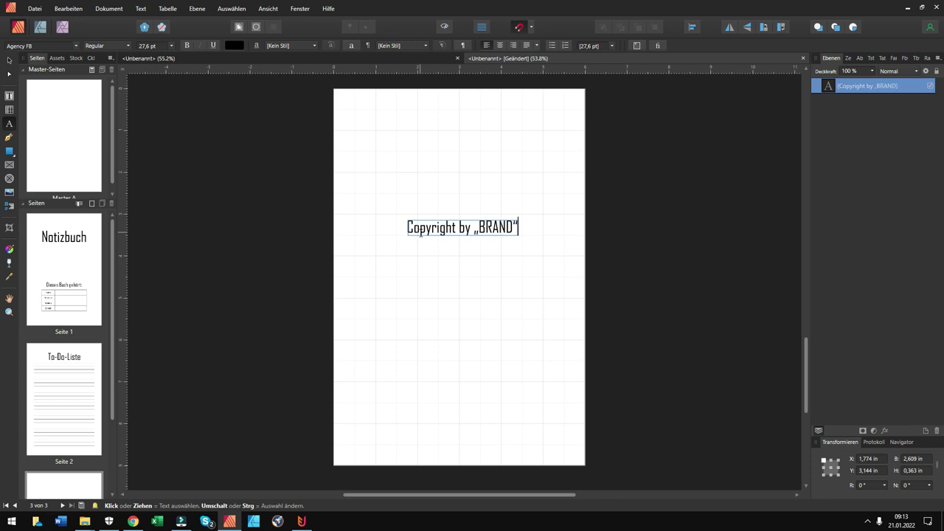
key(Escape)
click(12, 61)
click(489, 262)
click(486, 227)
mouse_move(519, 220)
mouse_down()
mouse_move(494, 225)
mouse_move(491, 256)
mouse_up()
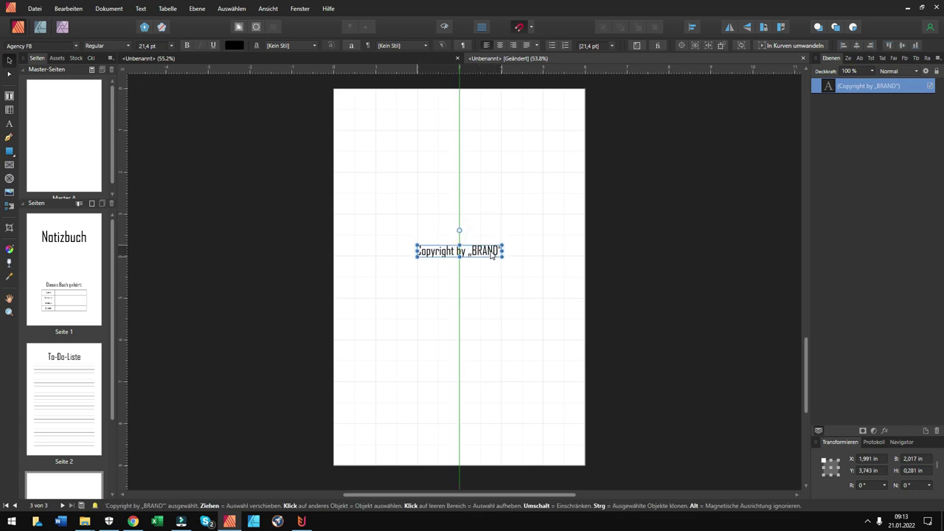
click(495, 294)
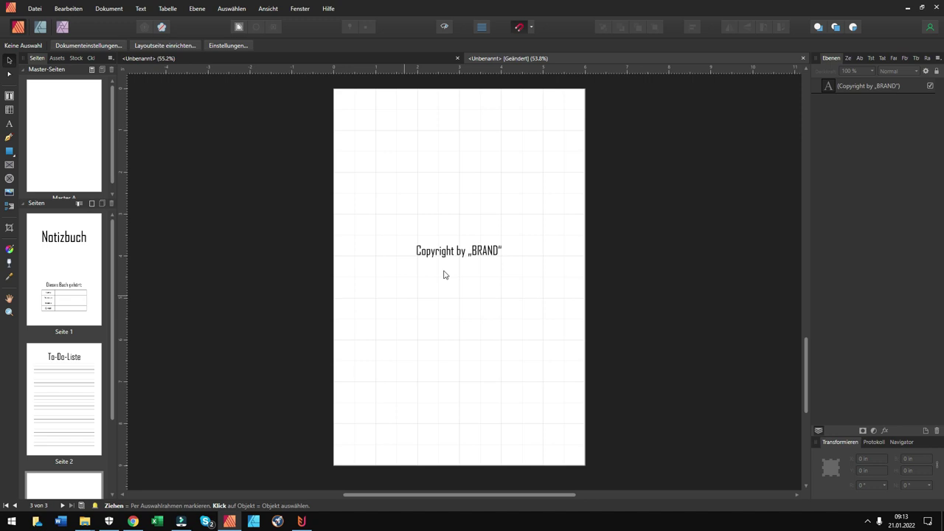
Step: On master page A, draw a straight horizontal line near the top
click(112, 359)
scroll(113, 369, down, 3)
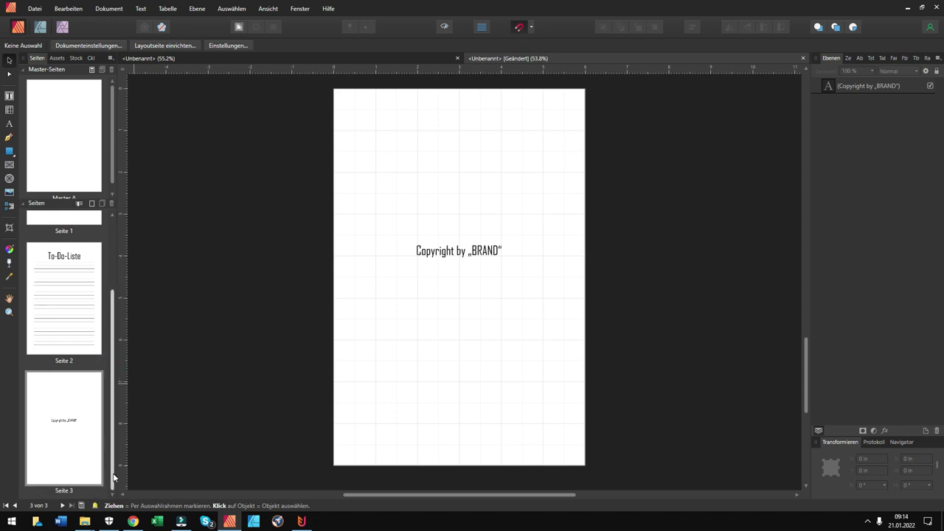
drag(115, 345, 118, 276)
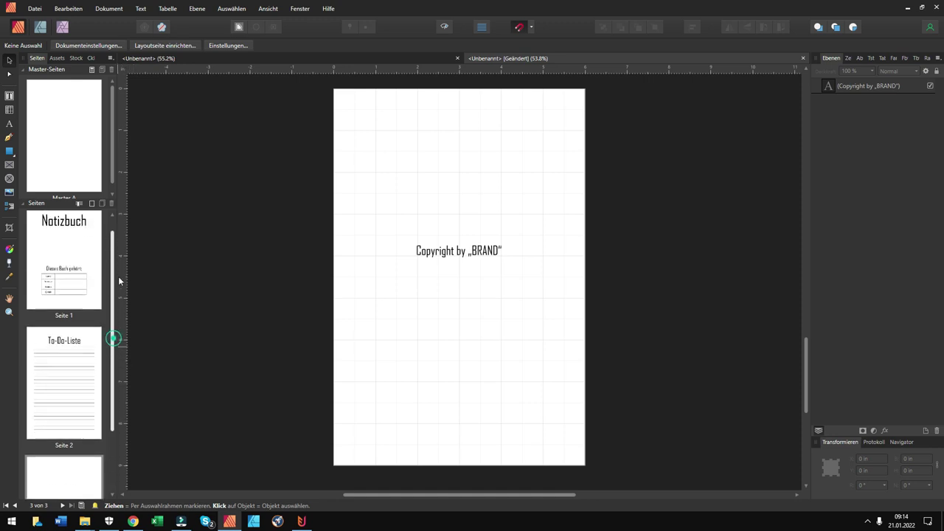
click(80, 154)
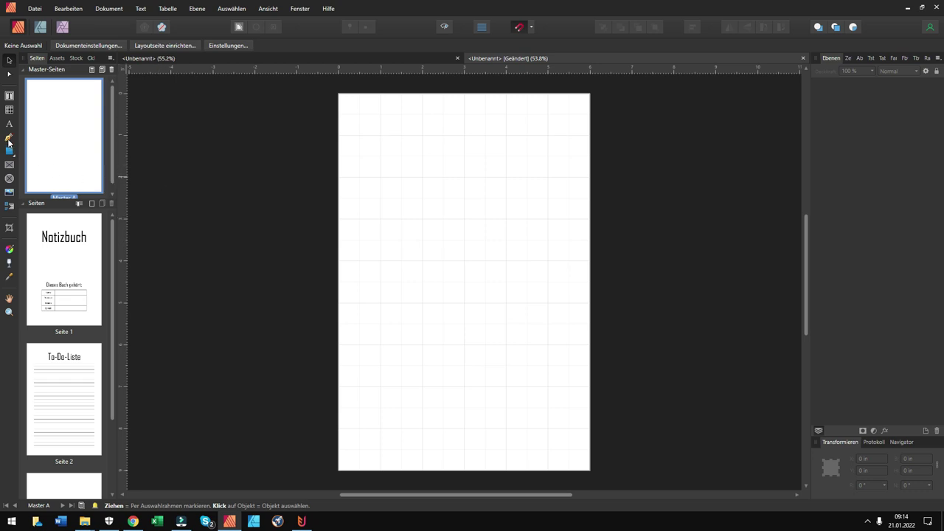
click(9, 139)
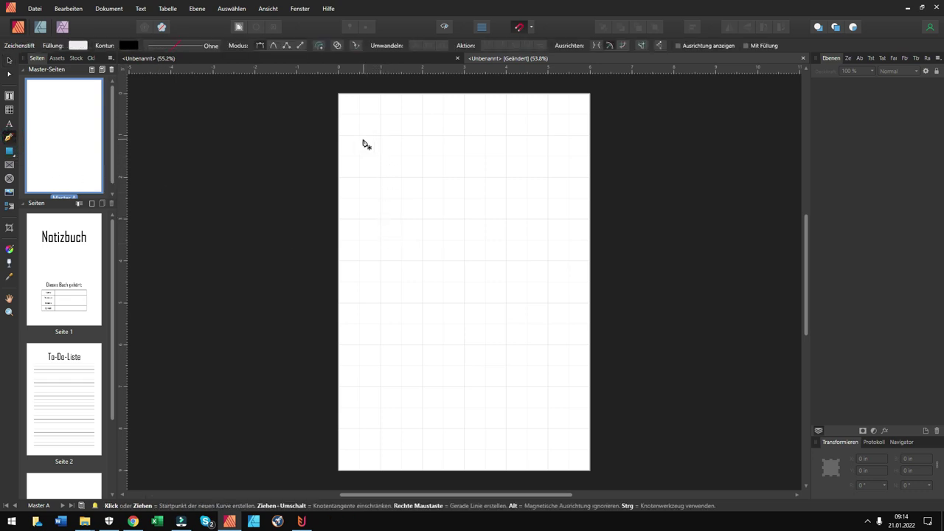
click(363, 143)
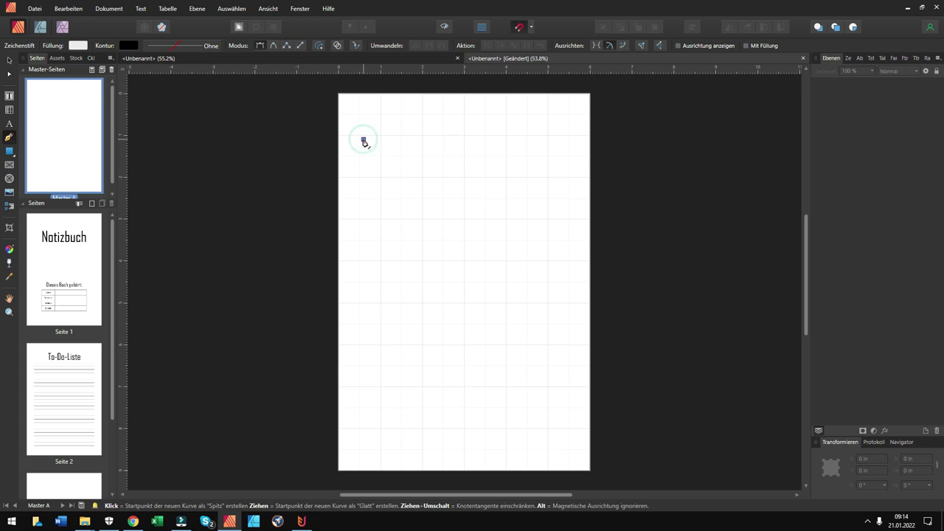
click(363, 139)
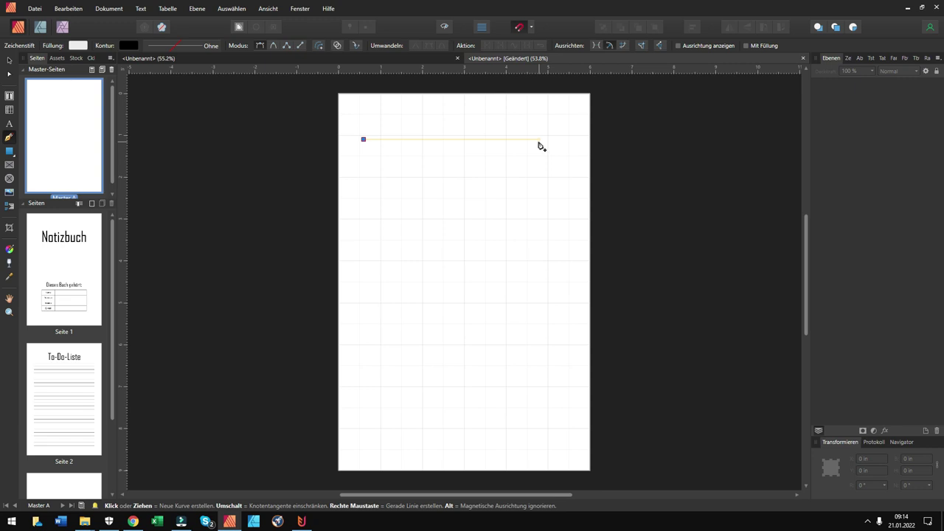
click(543, 140)
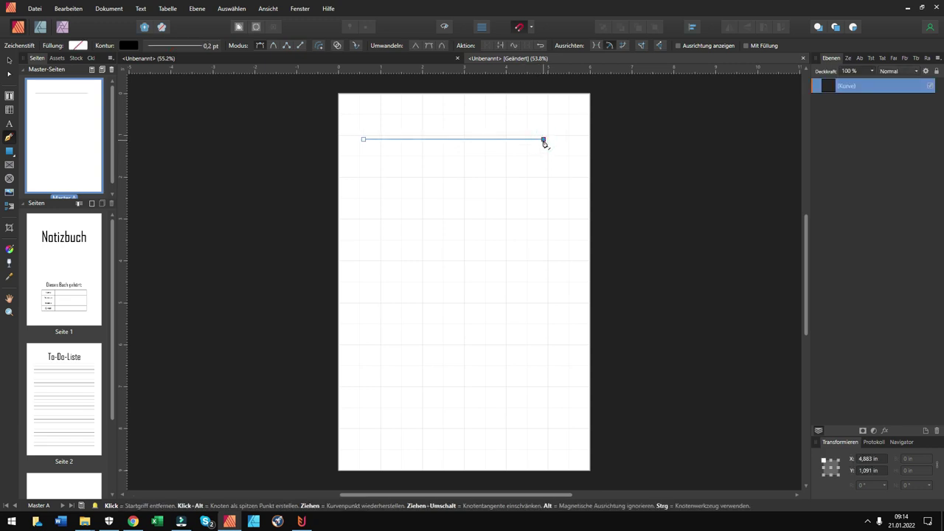
key(Escape)
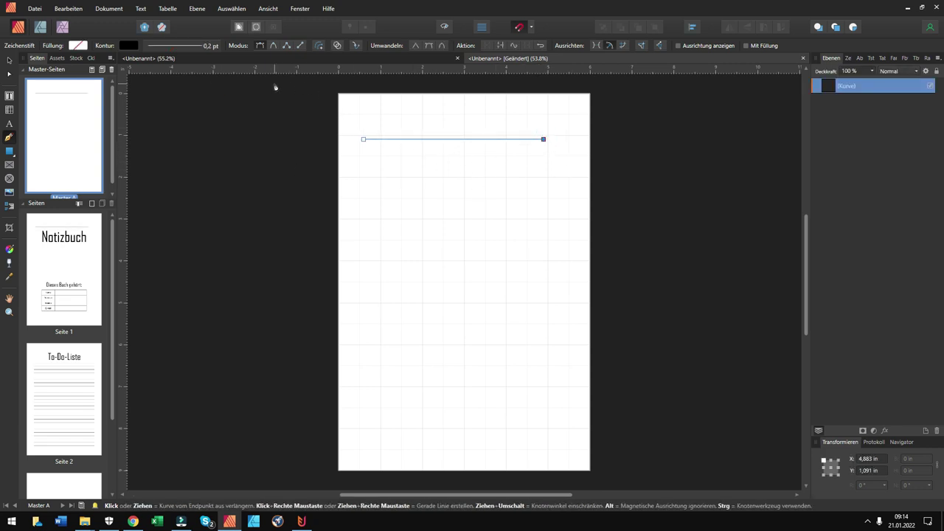
Step: Set the line's stroke width to 1.5 pt
click(175, 45)
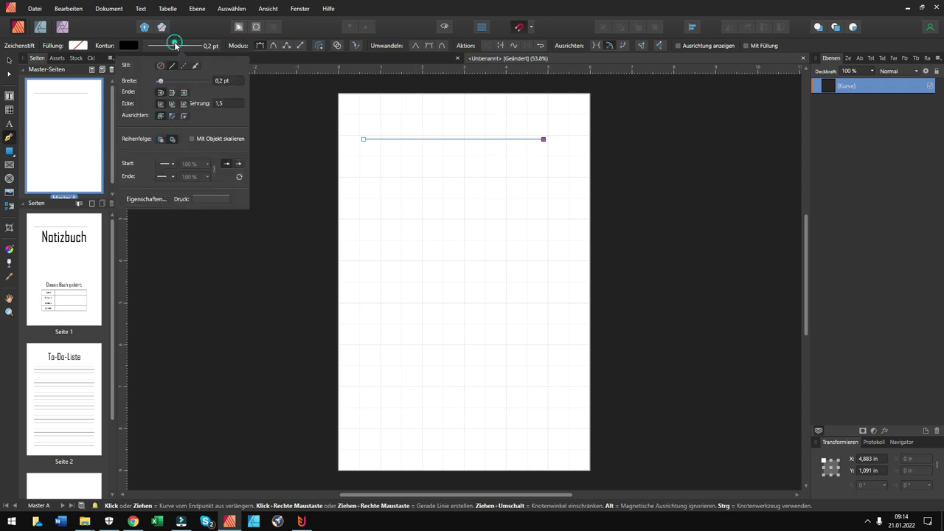
click(183, 43)
drag(159, 82, 169, 82)
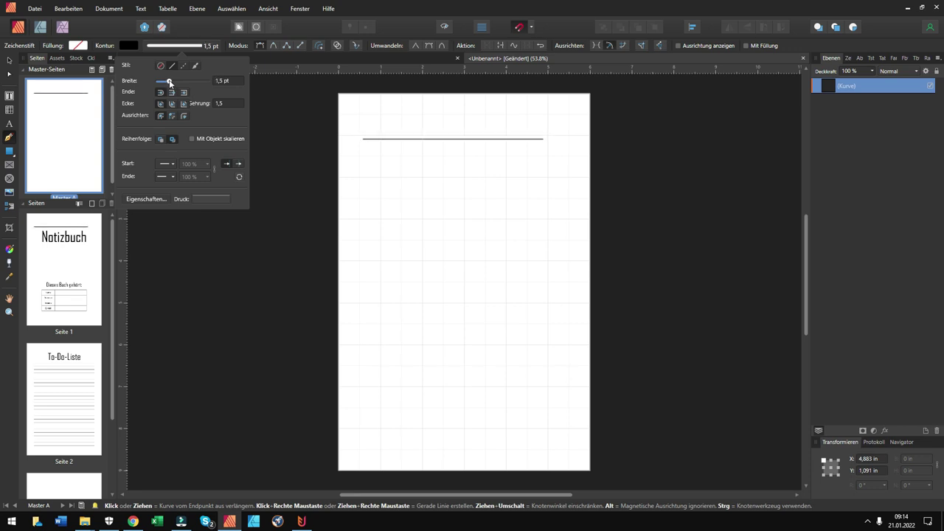
click(7, 62)
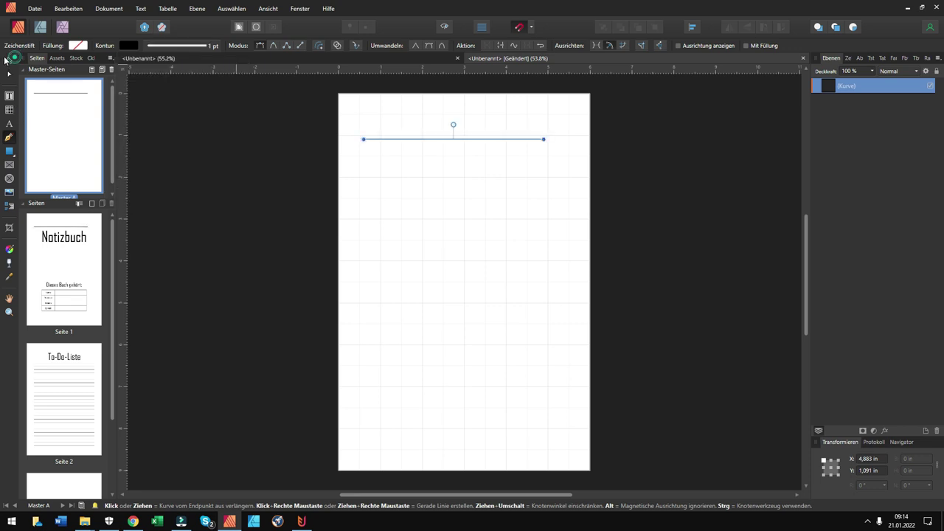
Step: Extend the line's right end and move it up toward the page top
click(442, 216)
click(482, 138)
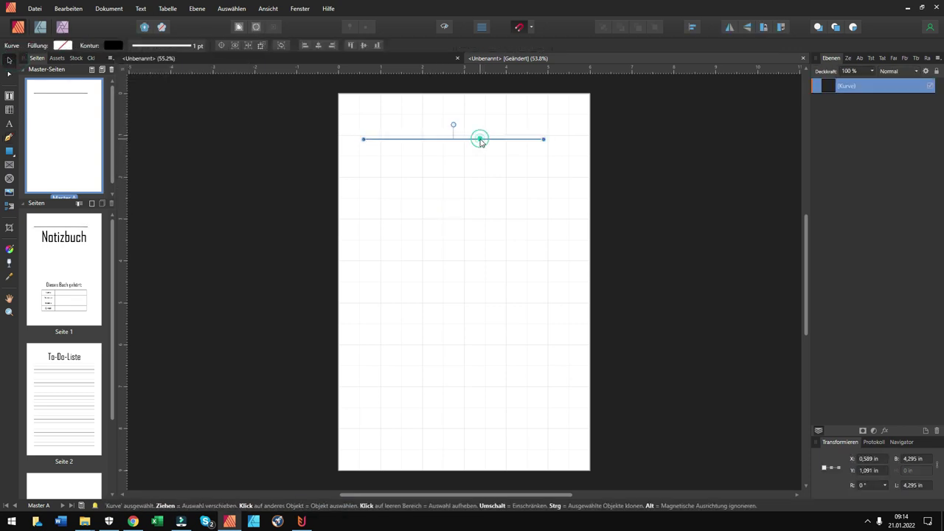
drag(546, 140, 558, 139)
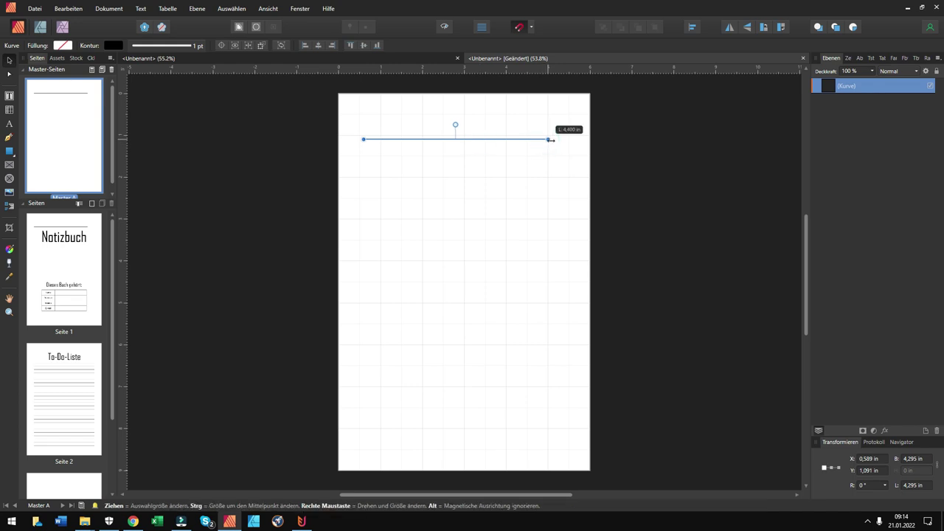
click(510, 163)
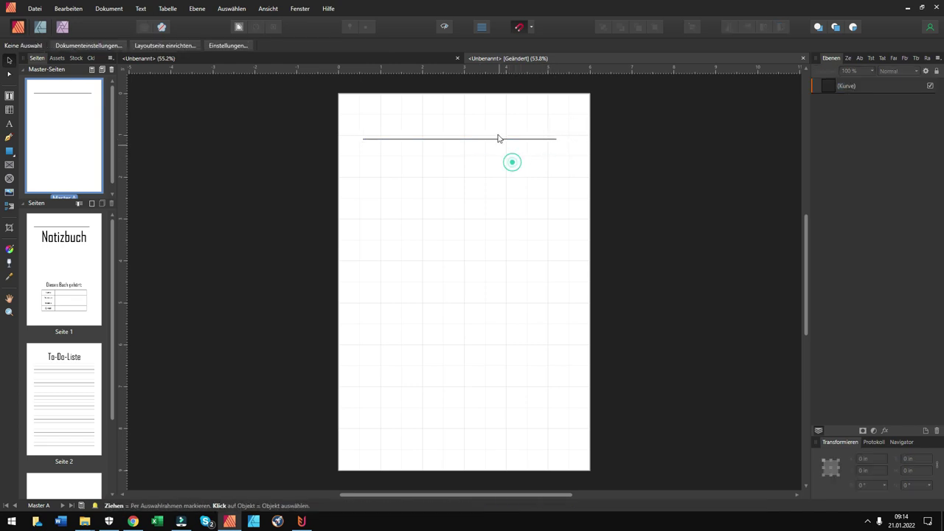
click(497, 140)
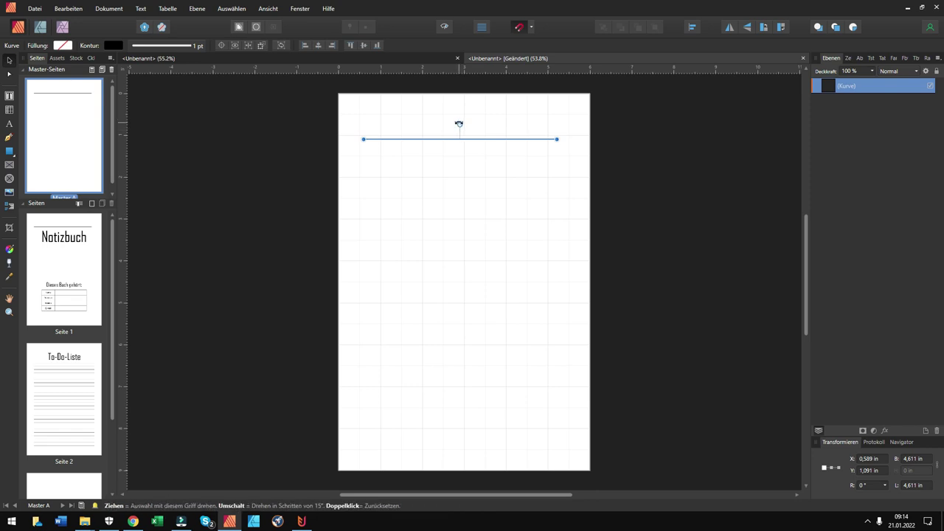
drag(482, 139, 491, 133)
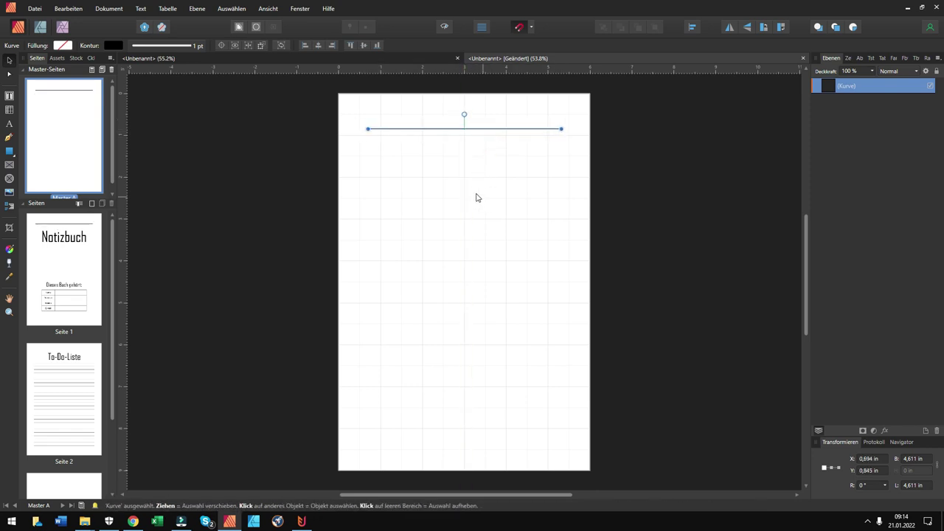
click(470, 180)
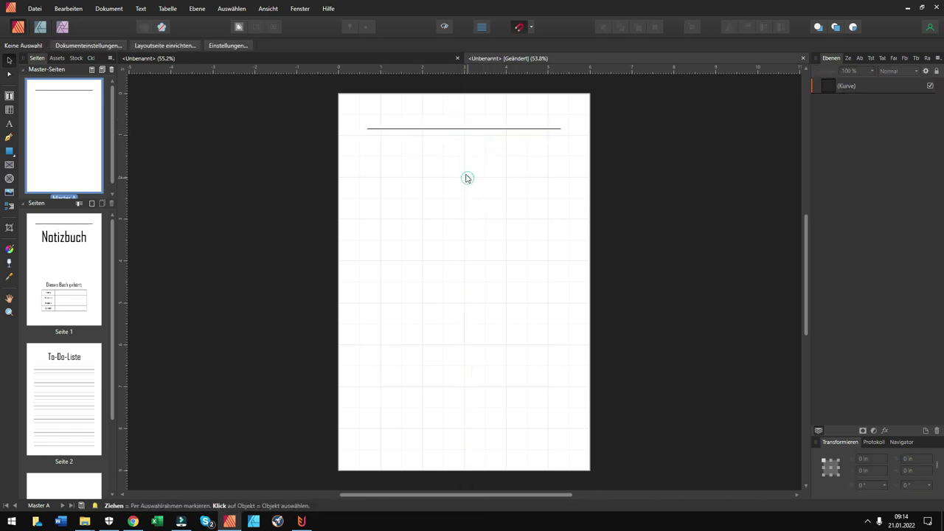
Step: Lengthen the line to 4.776 in, centre it horizontally and lower it slightly
click(475, 128)
drag(367, 128, 362, 129)
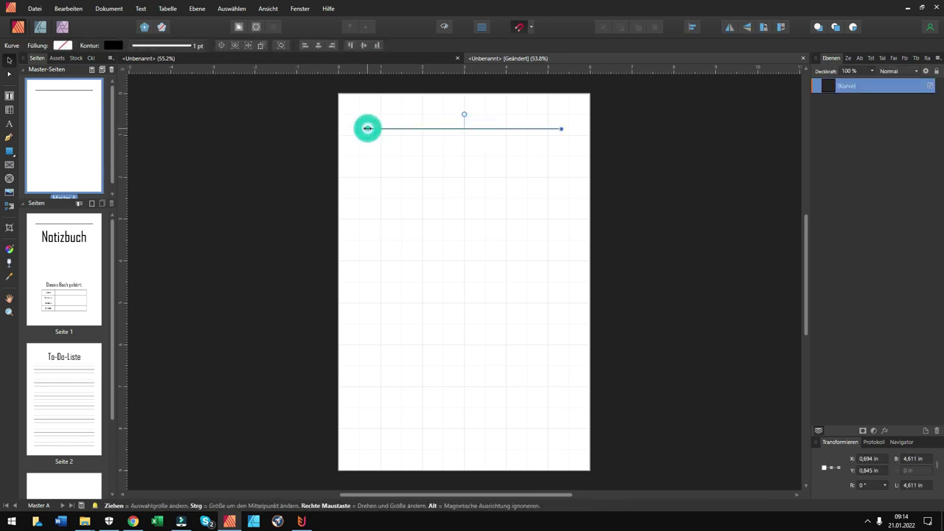
drag(362, 128, 360, 129)
click(485, 175)
click(502, 133)
drag(503, 135, 502, 139)
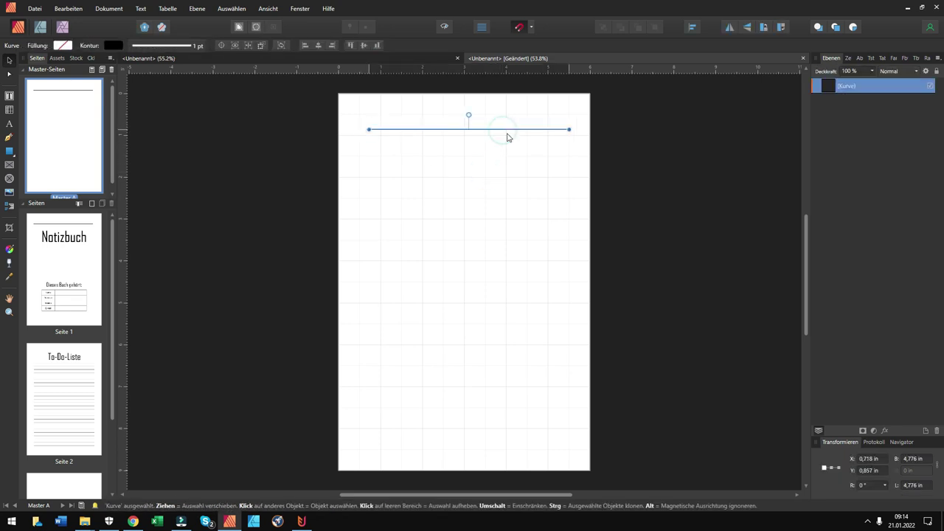
click(486, 172)
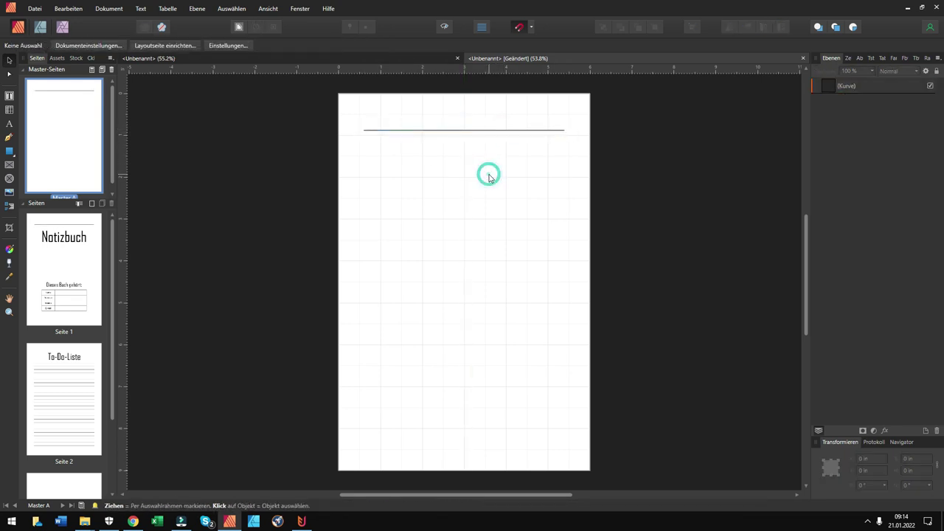
click(492, 133)
drag(489, 134, 490, 146)
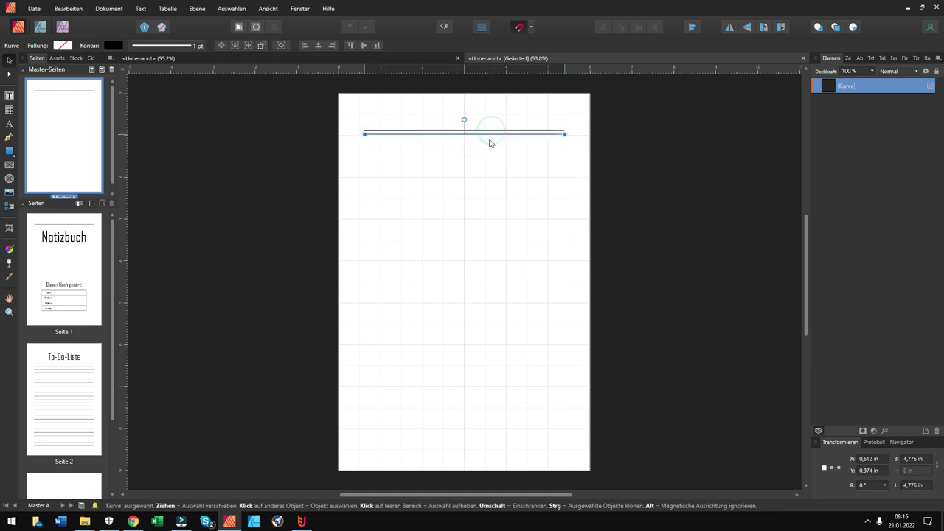
Step: Ctrl-drag clones of the rule down the page to make 21 lines, then select them all
drag(490, 145, 497, 294)
drag(496, 294, 500, 447)
mouse_move(582, 446)
mouse_down()
mouse_move(464, 246)
mouse_move(359, 120)
mouse_up()
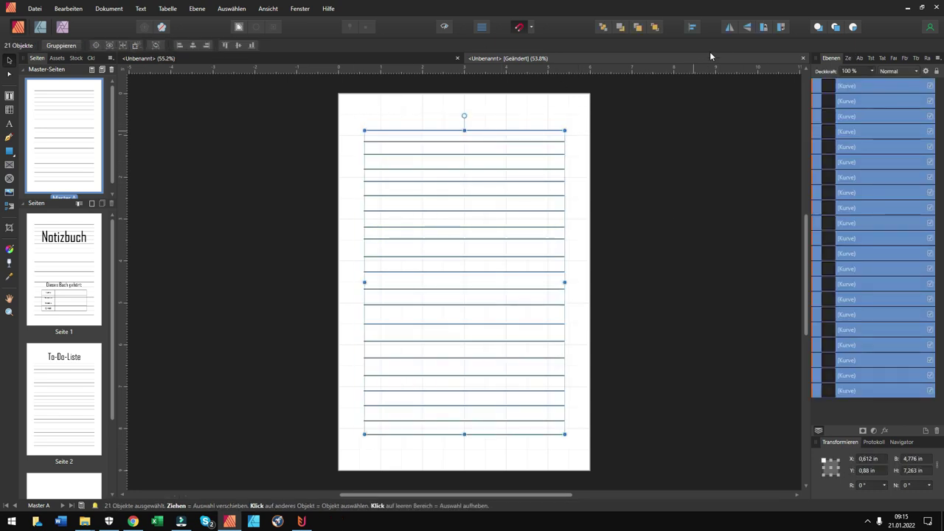
Step: Distribute the 21 lines evenly with Space Vertically from the Align options, then deselect
click(692, 27)
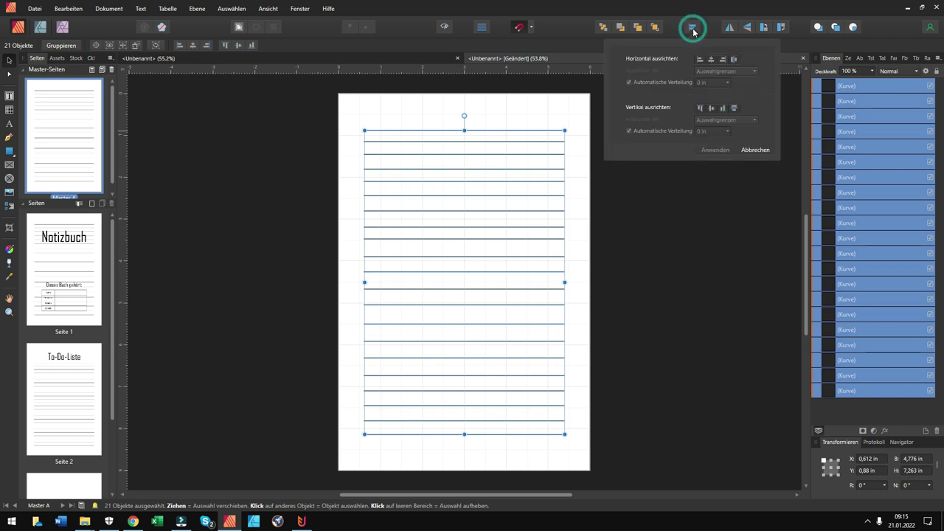
click(735, 108)
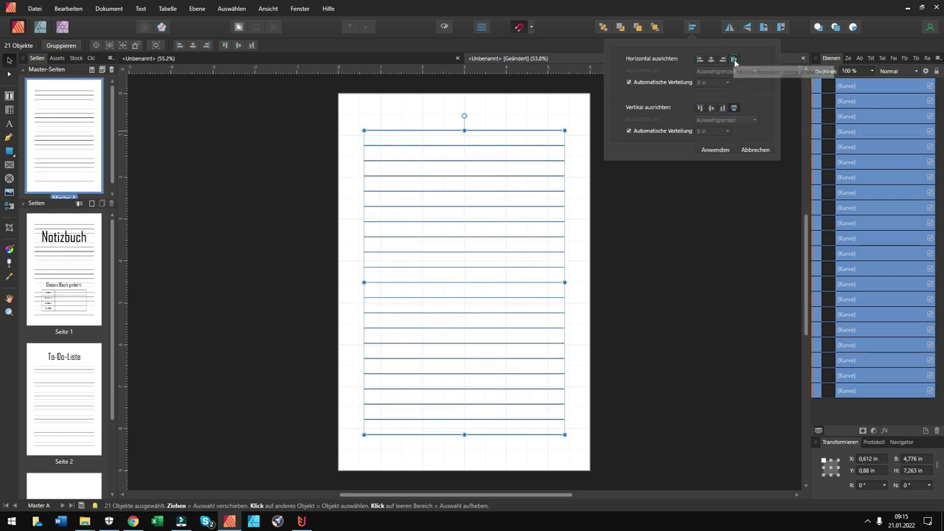
click(720, 152)
click(696, 195)
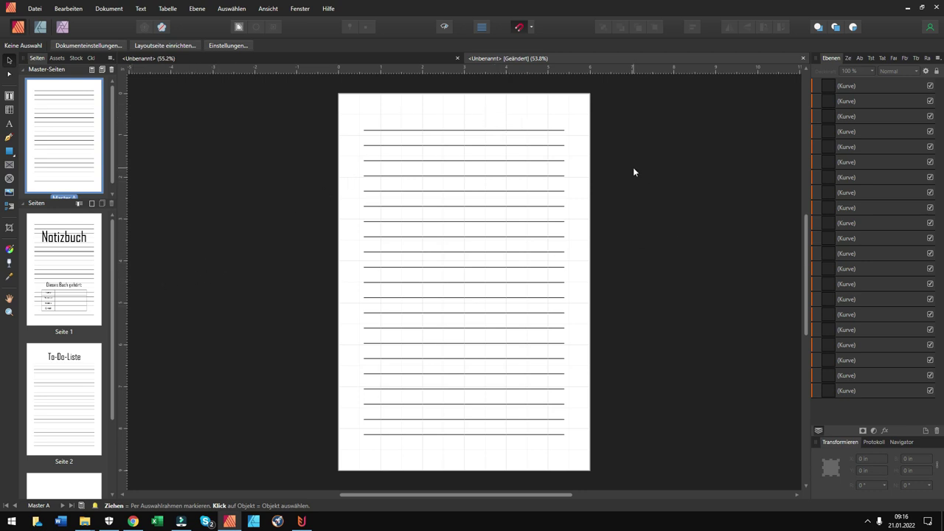
Step: Insert a blank page after page 1 with the master page set to None
double_click(95, 243)
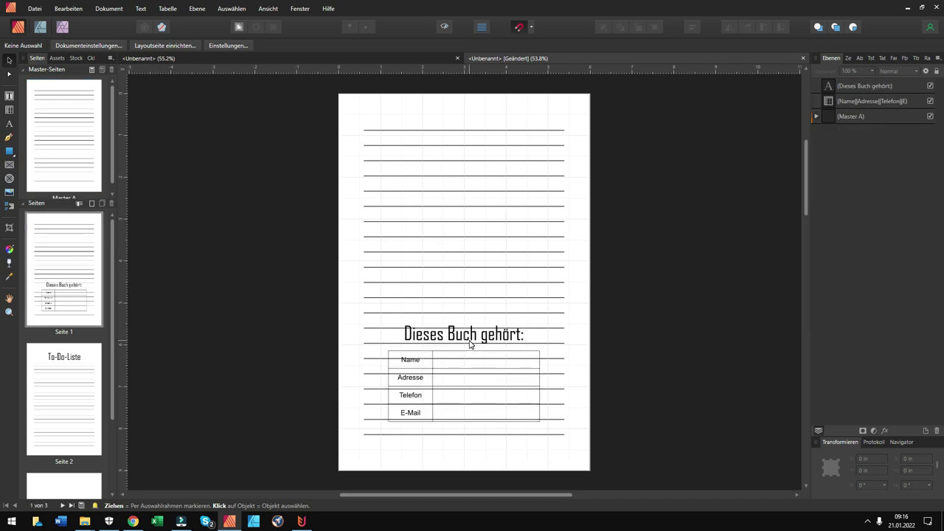
click(464, 170)
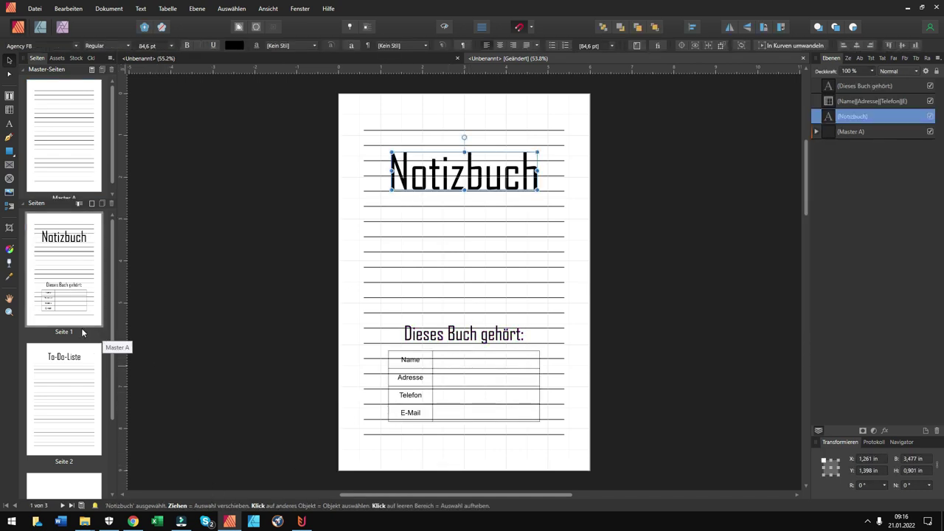
click(96, 320)
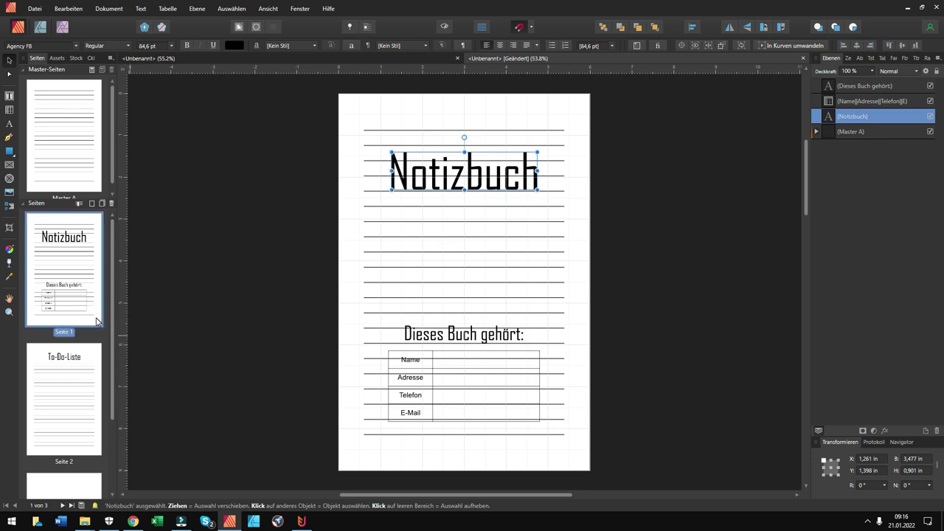
right_click(96, 320)
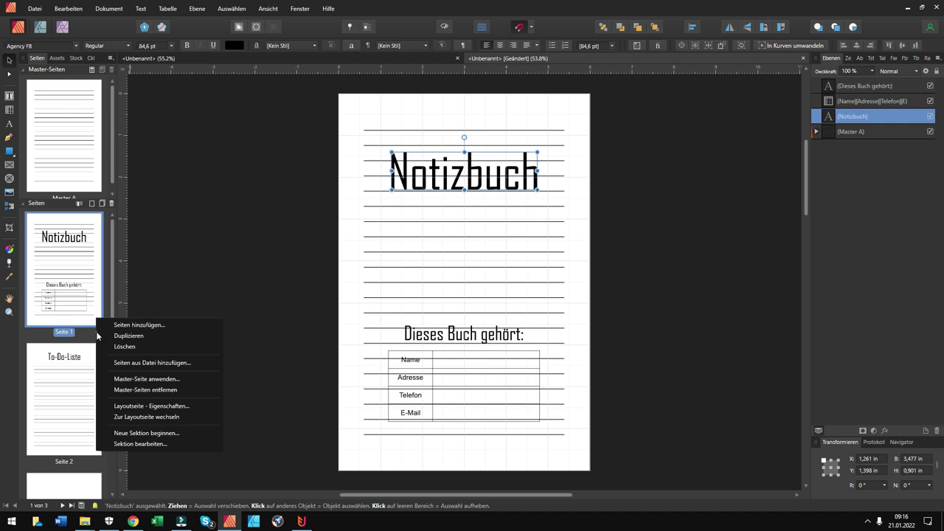
click(656, 184)
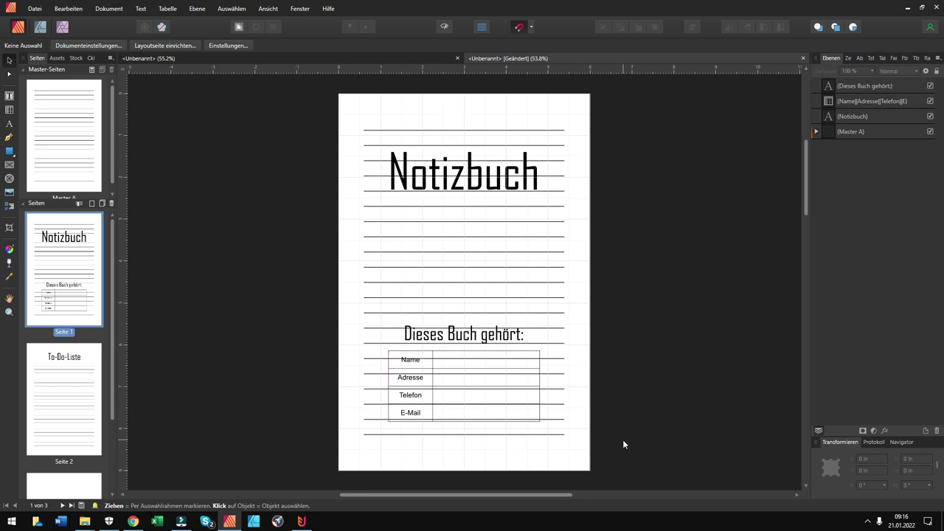
right_click(97, 337)
click(170, 340)
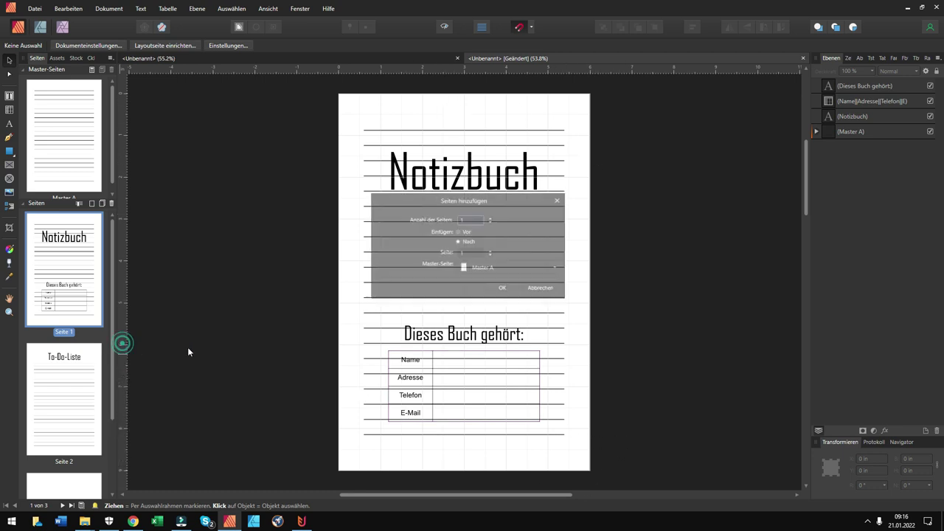
click(492, 270)
click(491, 295)
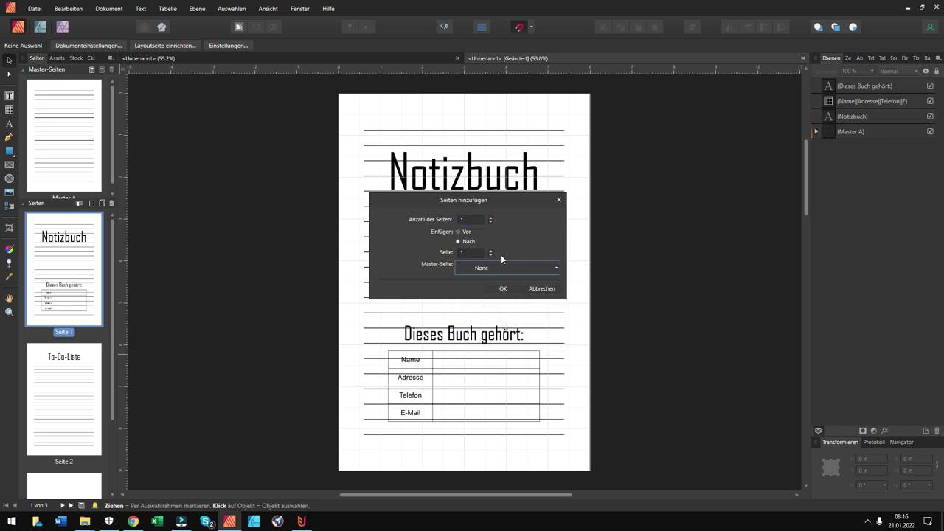
click(503, 289)
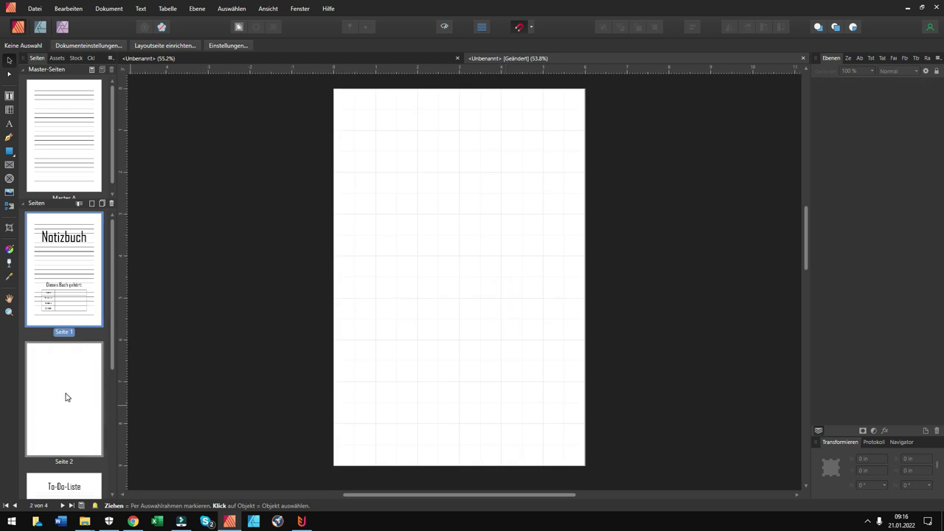
Step: Move the Notizbuch title, owner heading and owner table from page 1 onto the blank page
double_click(79, 269)
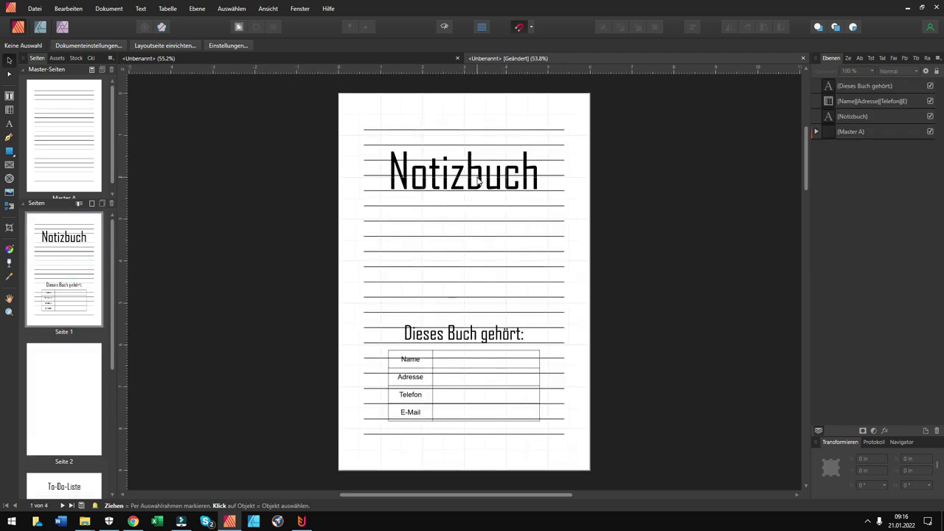
click(478, 179)
shift+click(485, 337)
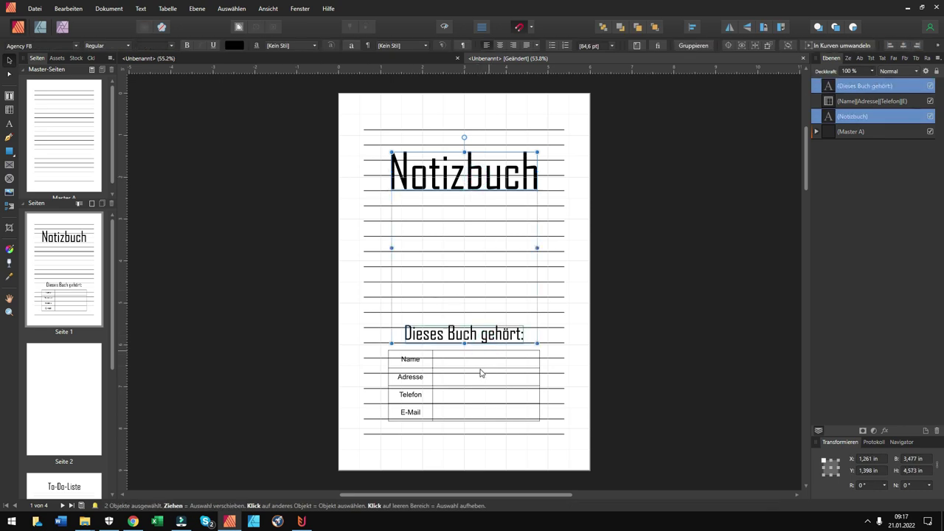
shift+click(479, 371)
key(ctrl+x)
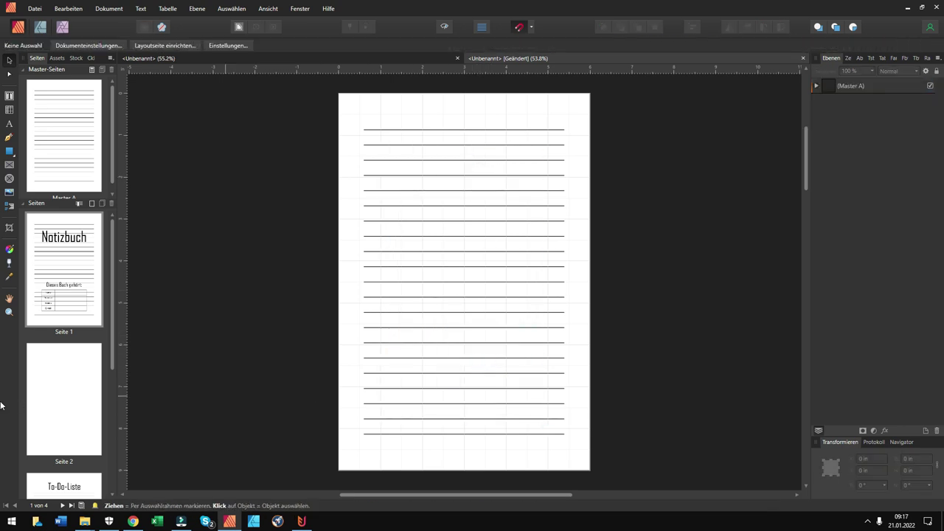
click(63, 402)
key(ctrl+v)
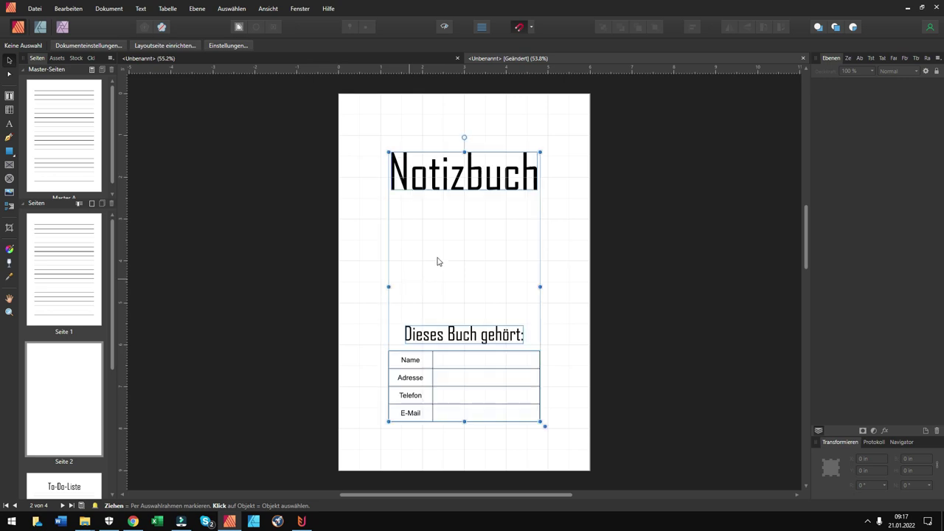
click(573, 197)
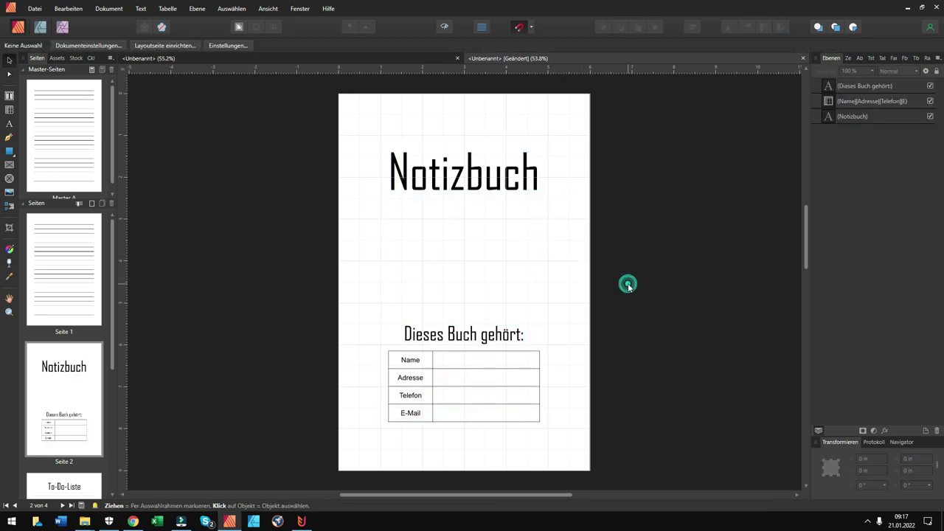
Step: Delete the now-empty lined page 1
click(81, 398)
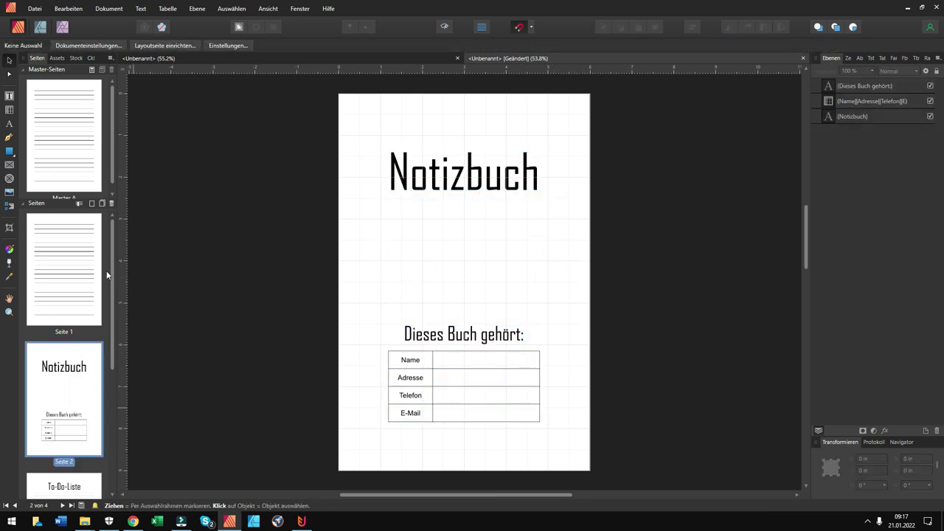
right_click(70, 280)
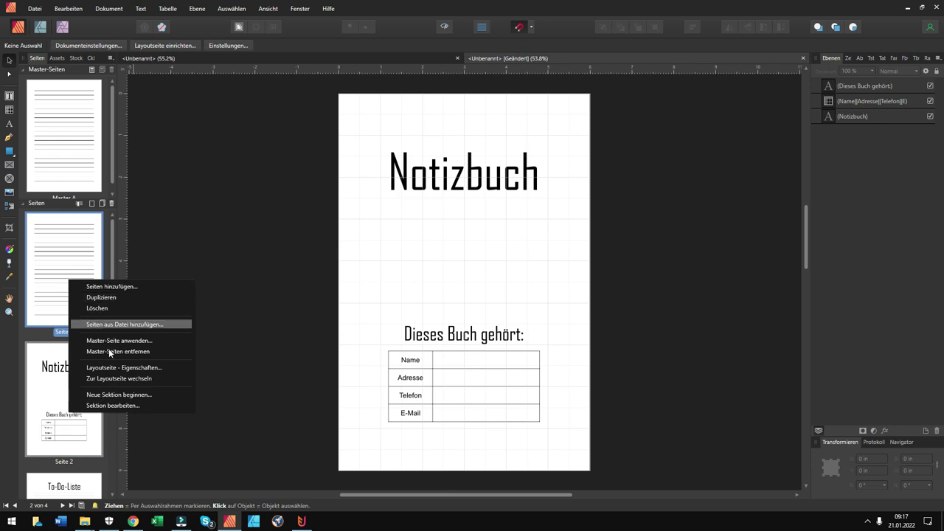
click(115, 308)
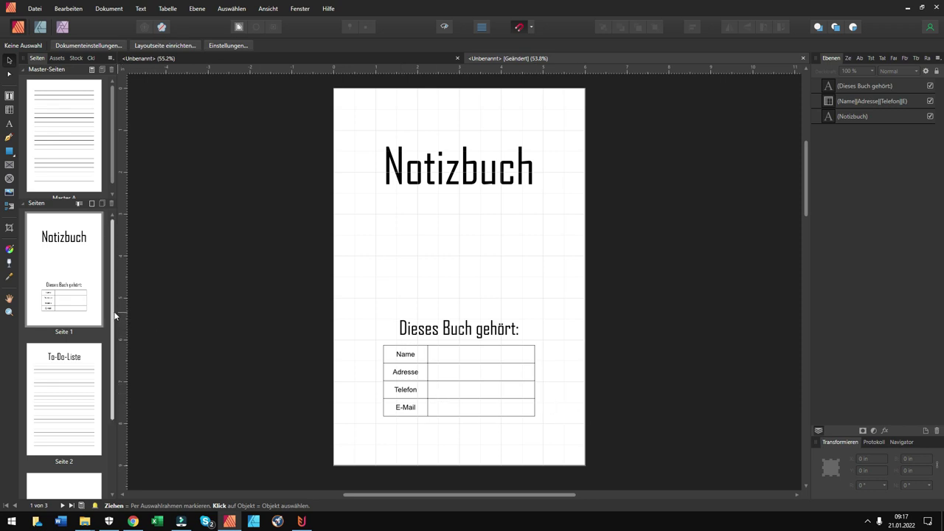
Step: Insert 116 new pages based on Master A after page 3
scroll(59, 413, down, 3)
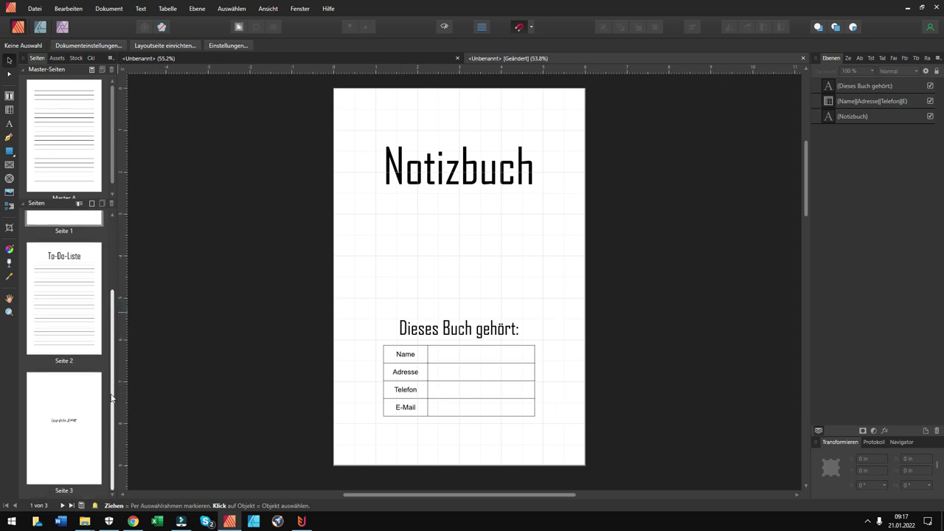
click(90, 492)
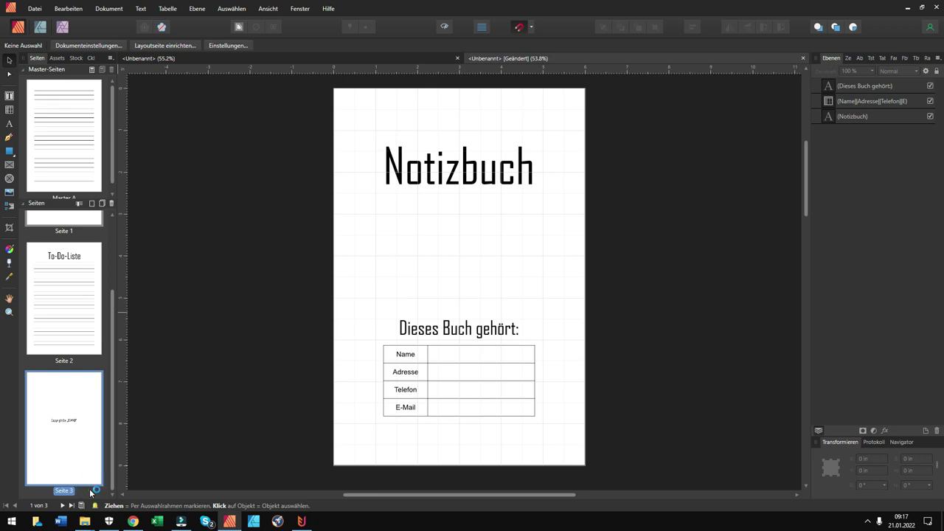
right_click(94, 492)
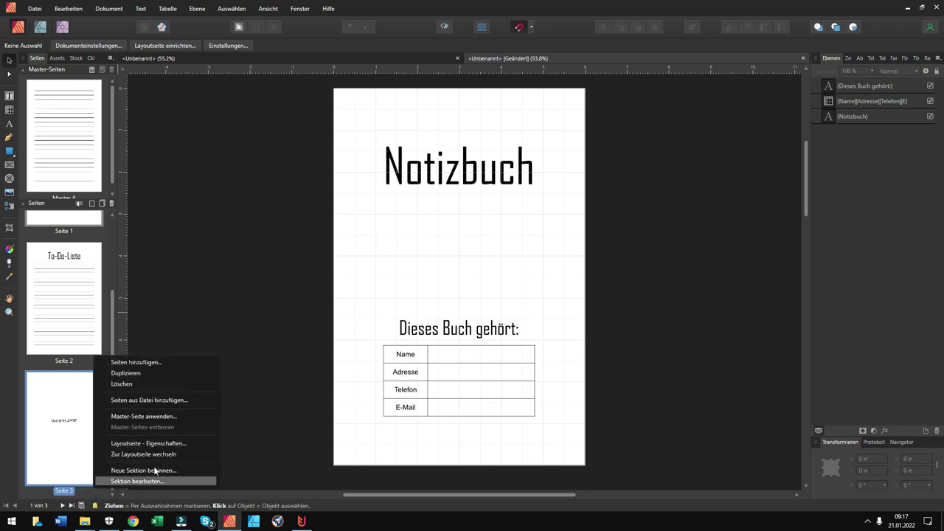
click(157, 364)
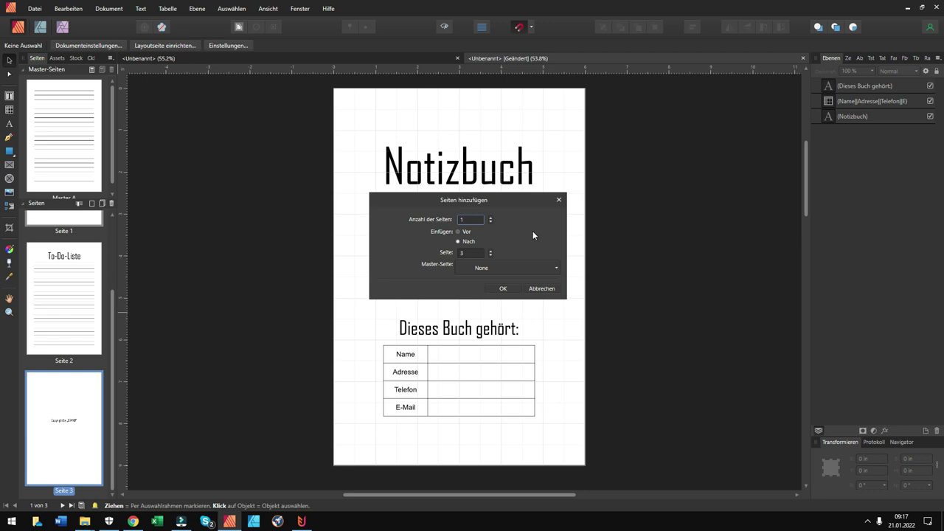
double_click(476, 219)
click(505, 266)
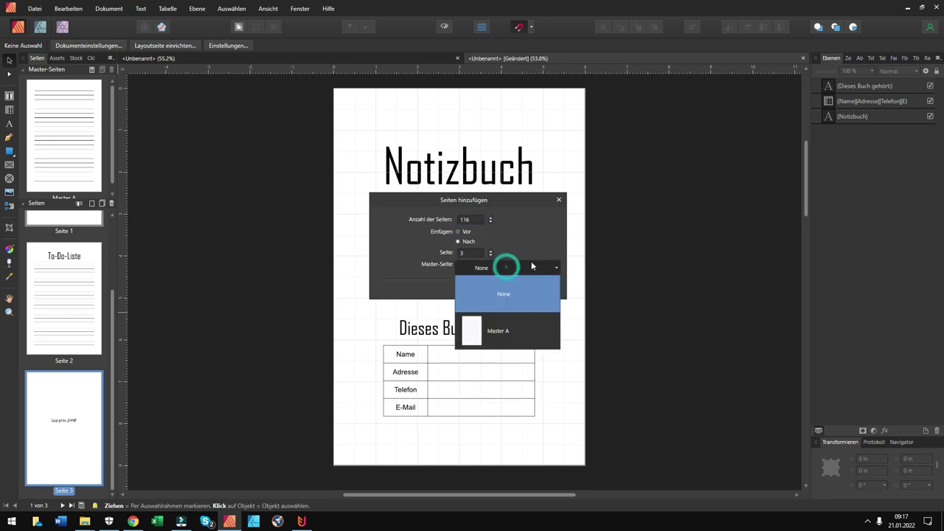
click(517, 343)
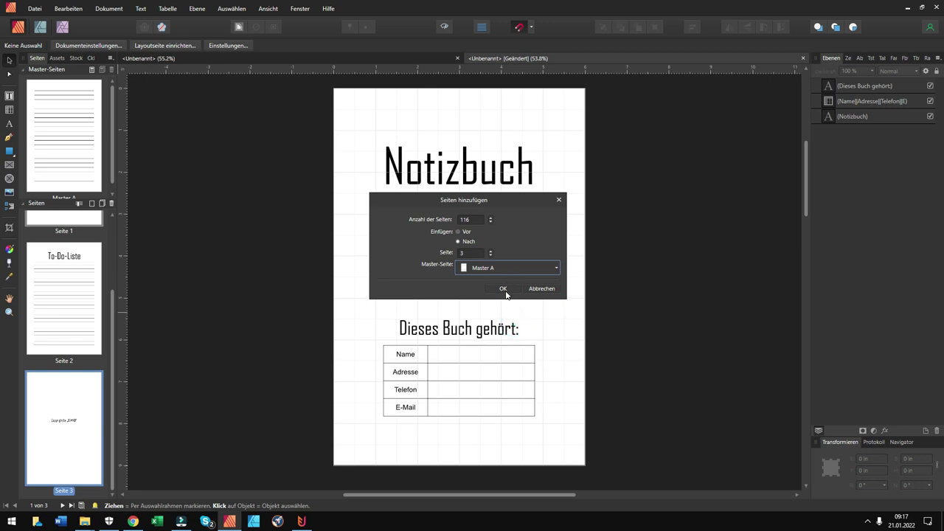
click(503, 289)
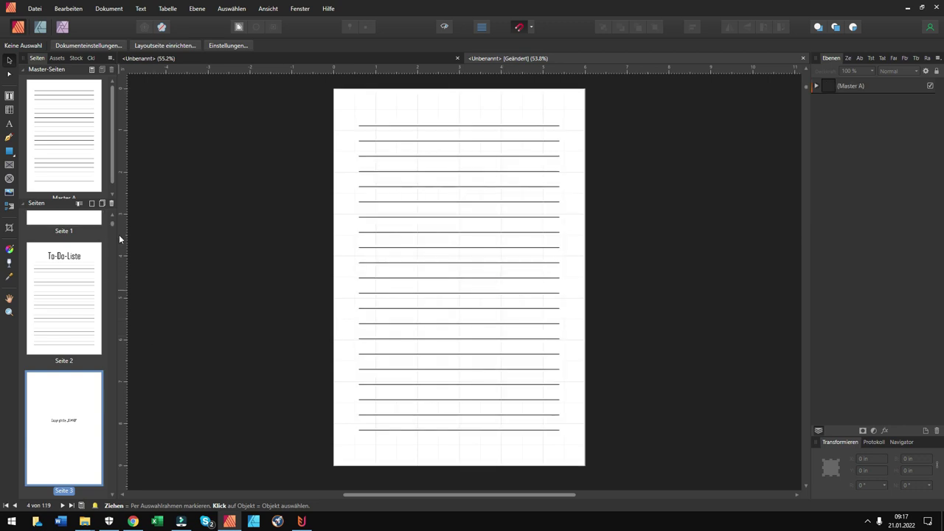
Step: Scroll the Pages panel down and select page 119, the new last page
drag(115, 223, 113, 504)
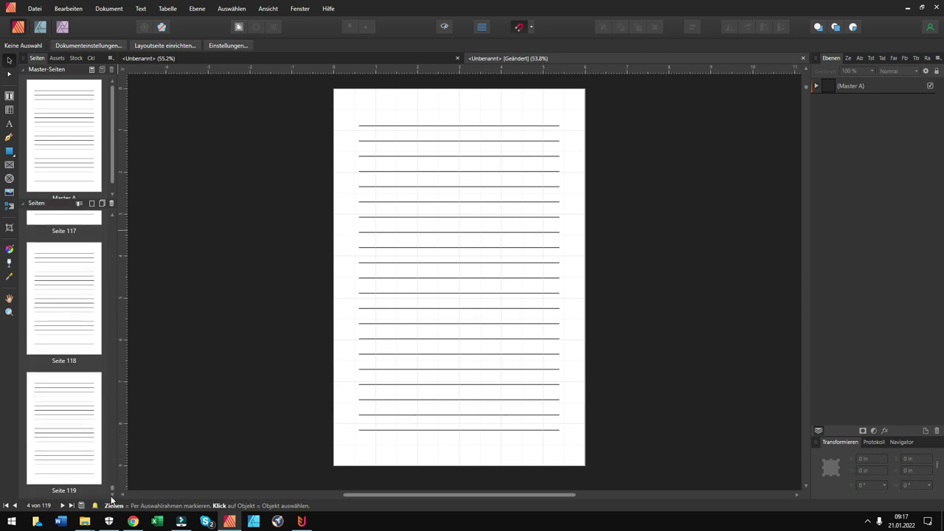
click(88, 424)
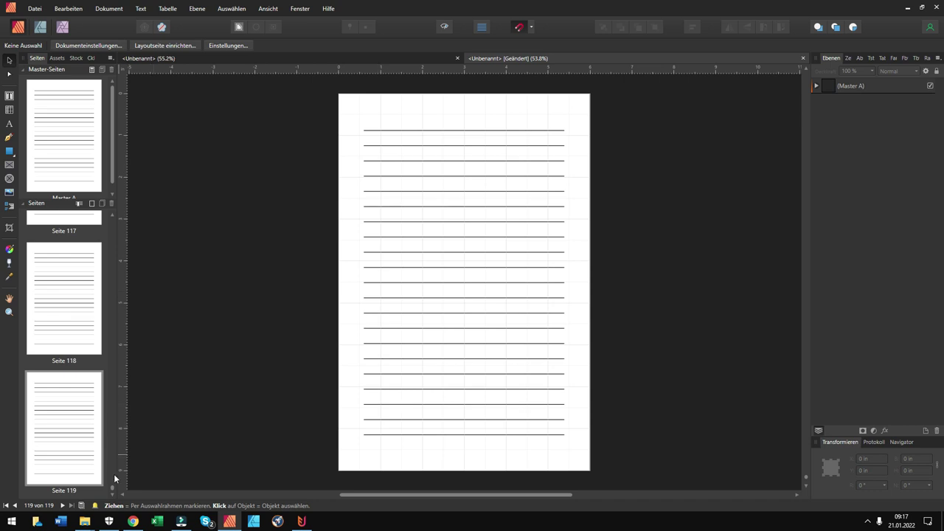
right_click(96, 488)
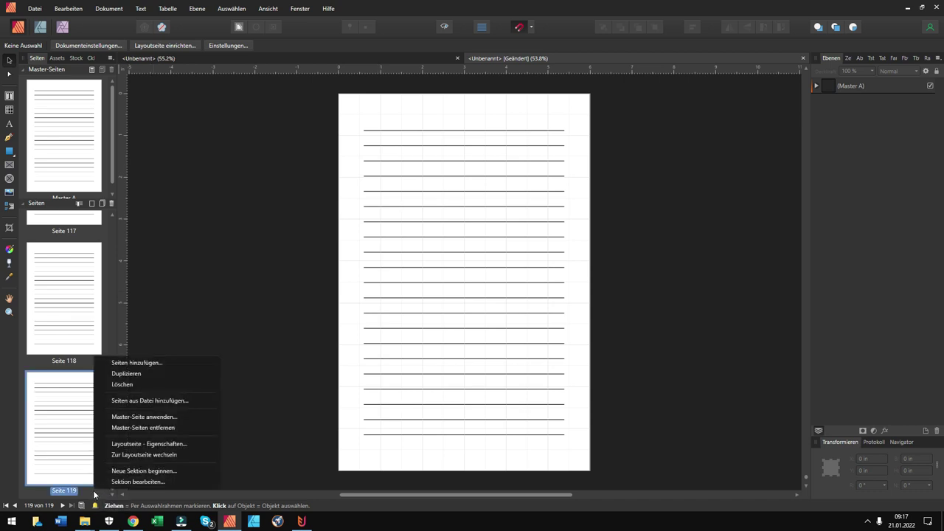
Step: Append one blank page with master set to None, creating page 120
click(137, 362)
click(499, 275)
click(499, 288)
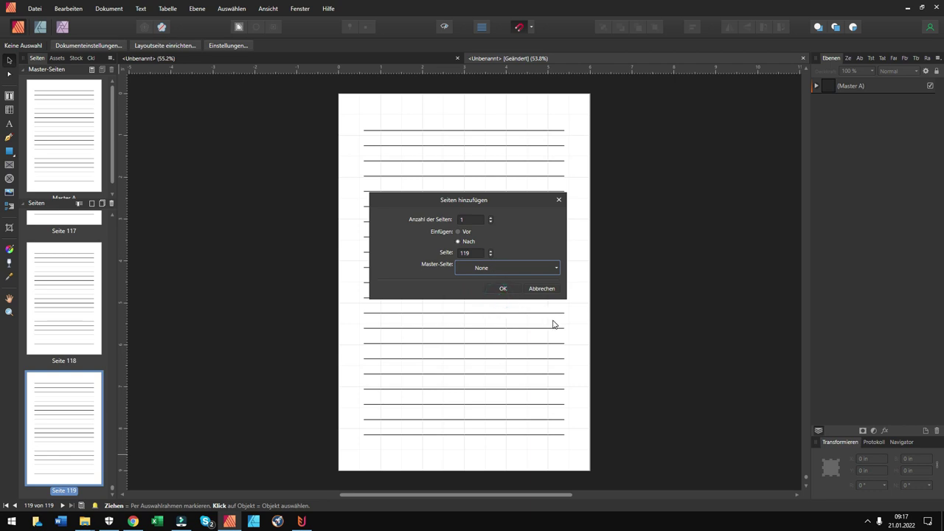
click(503, 288)
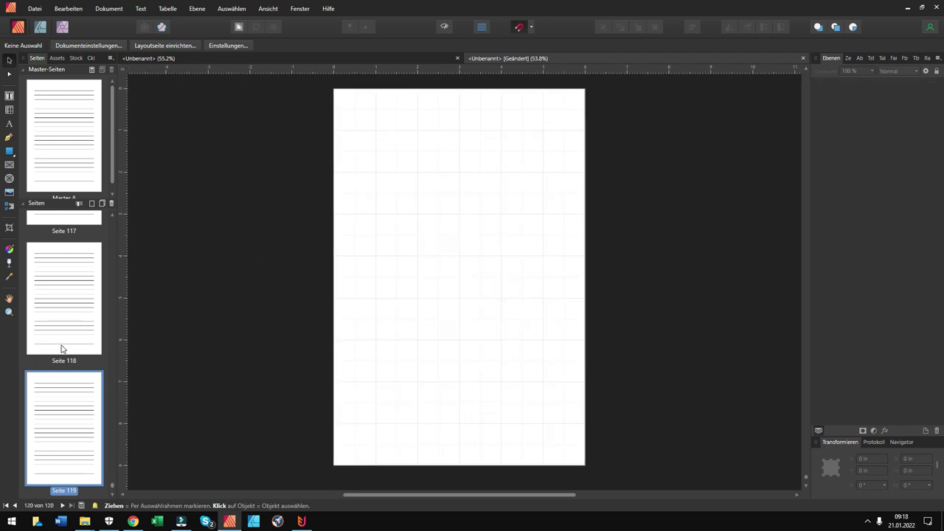
scroll(96, 417, down, 1)
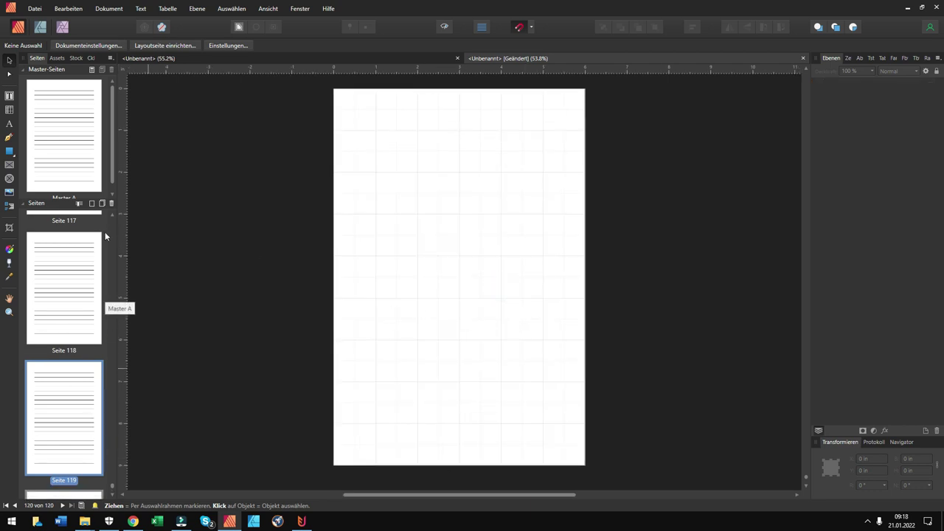
click(112, 487)
click(84, 454)
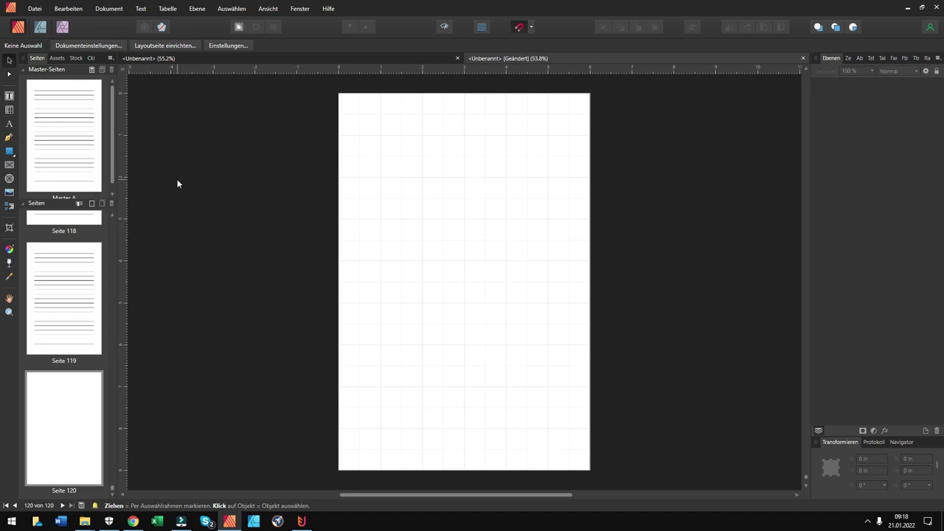
click(9, 127)
Step: Create an 'Impr:' artistic text on page 120 and move it toward the bottom
click(423, 171)
text(A)
drag(447, 200, 445, 198)
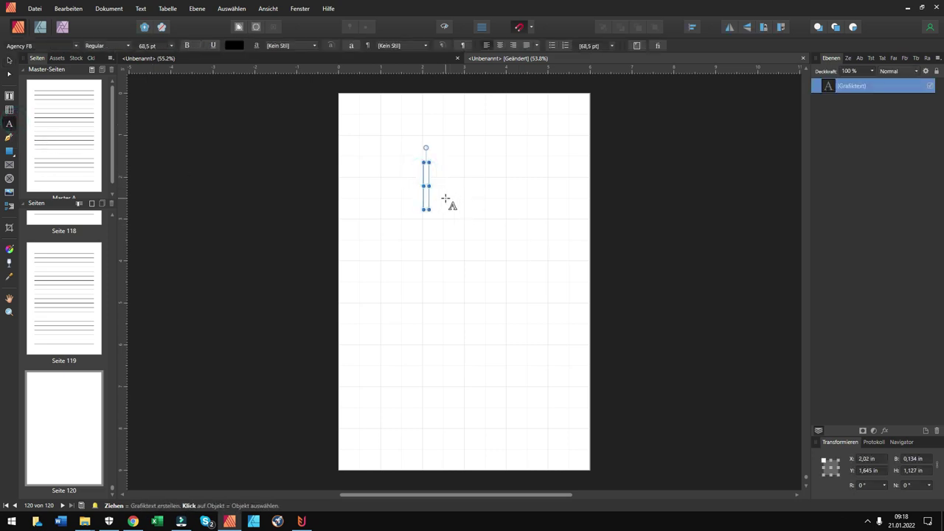
text(Impr:)
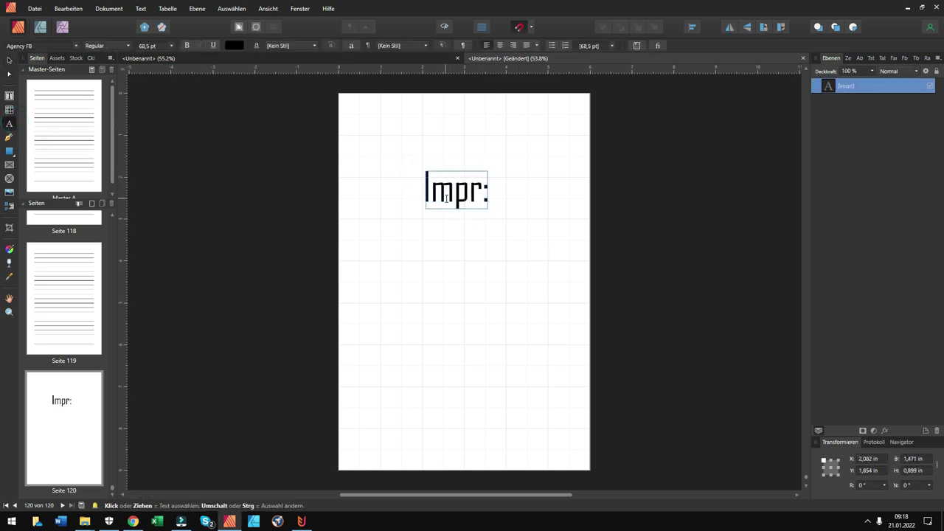
key(Escape)
key(v)
mouse_move(472, 207)
mouse_down()
mouse_move(452, 407)
mouse_move(481, 420)
mouse_up()
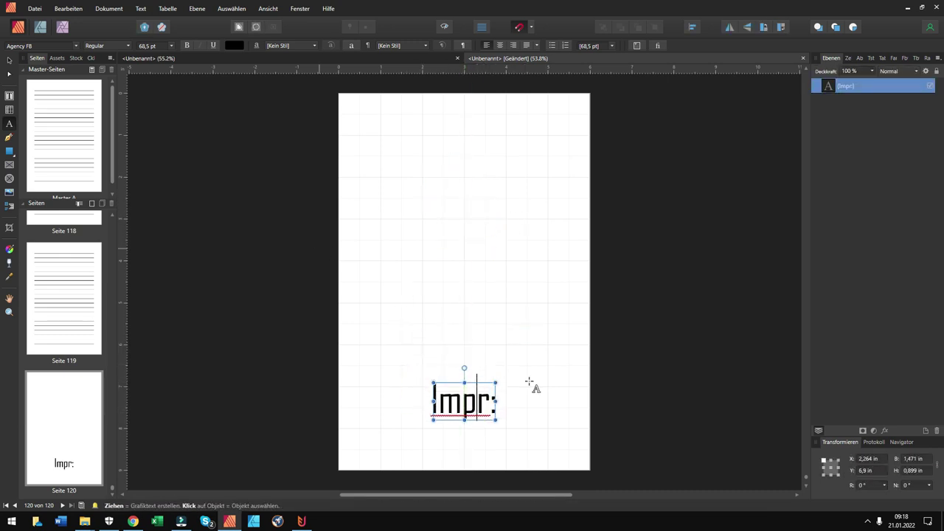
Step: Shrink 'Impr:' to about 34 pt and centre it near the page bottom
drag(498, 383, 466, 401)
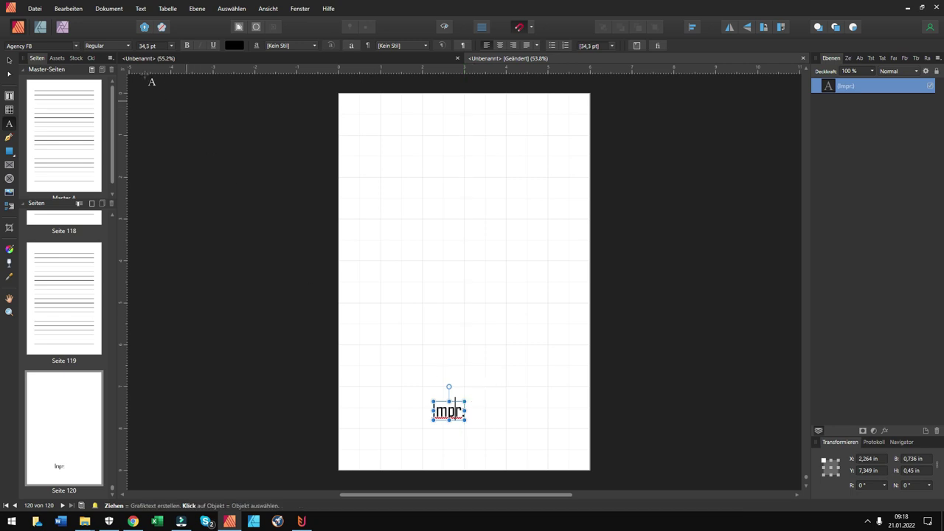
click(8, 61)
click(451, 312)
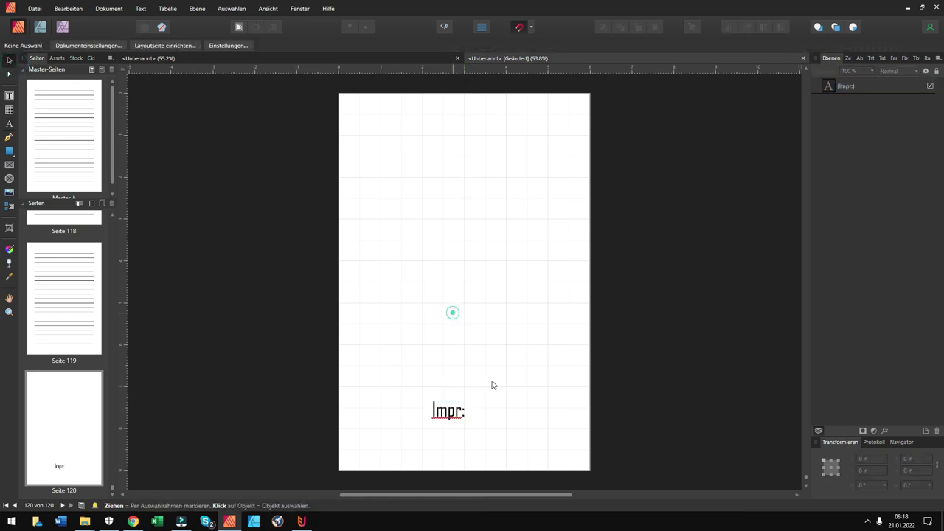
click(457, 418)
drag(456, 418, 451, 428)
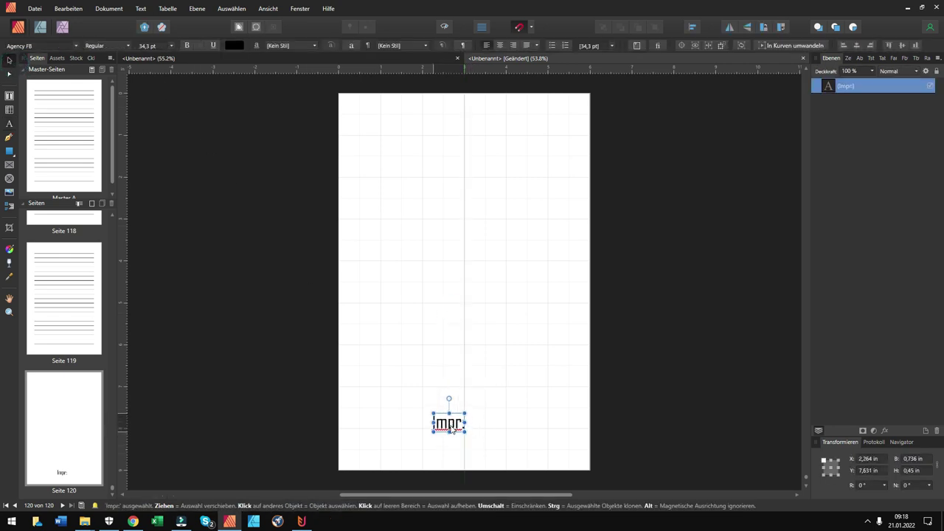
click(484, 362)
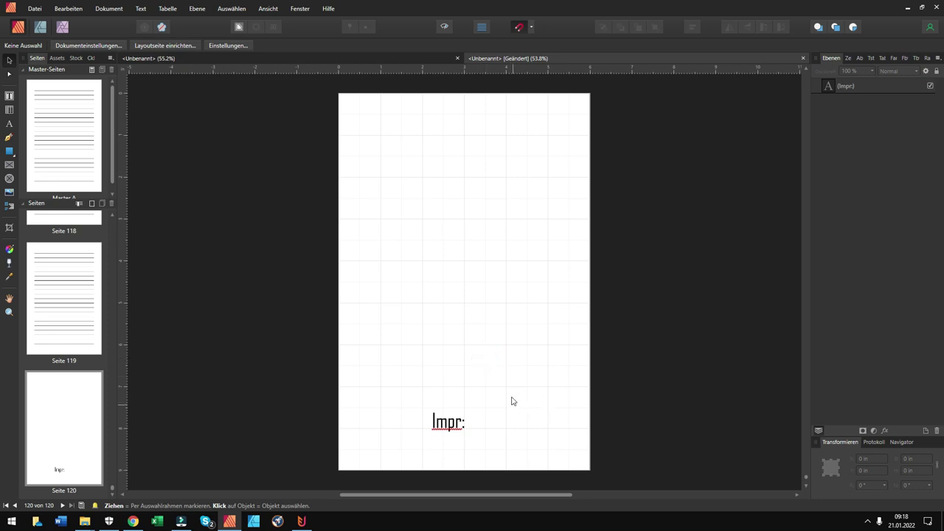
click(463, 421)
Step: Copy 'Impr:' to the page top, retype it as 'Hat dir das Buch gefallen?' and centre it
drag(448, 421, 434, 129)
double_click(433, 153)
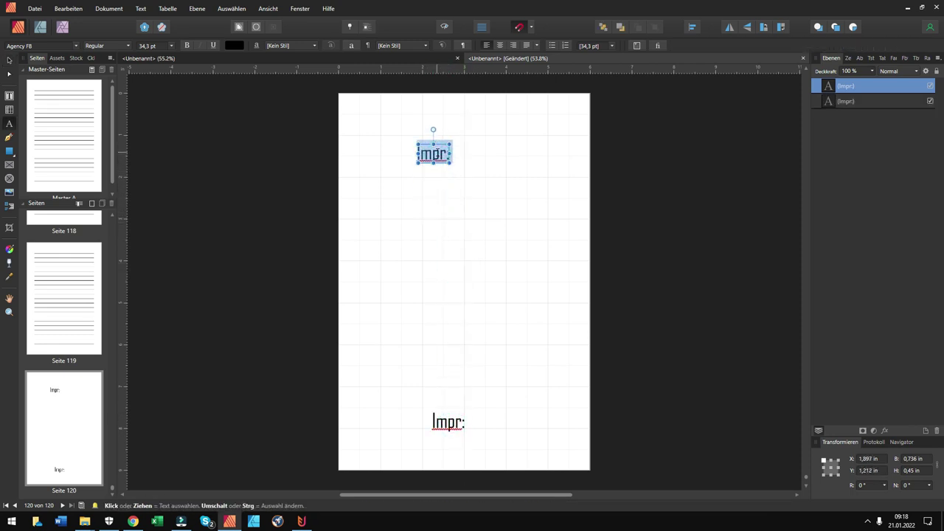
text(Hat dir das )
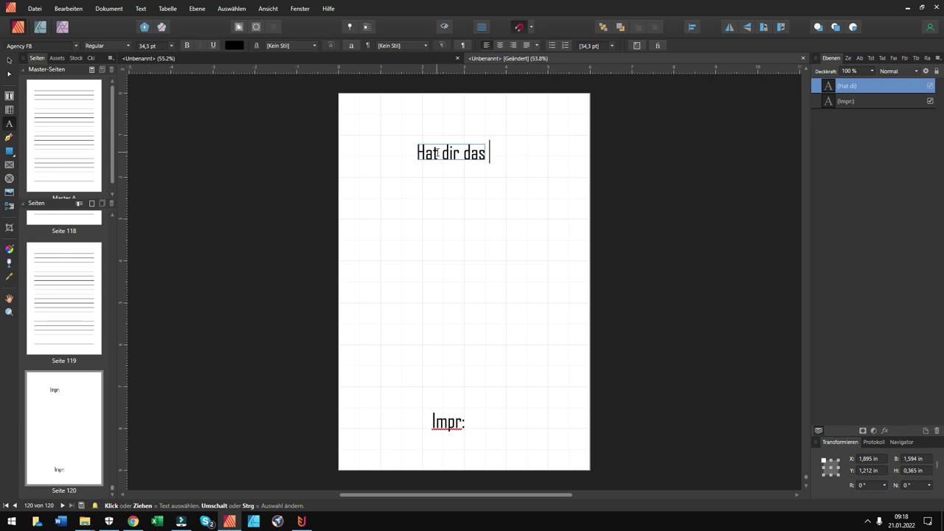
text(Buch gefallen?)
key(Escape)
click(9, 59)
click(410, 224)
click(511, 136)
drag(518, 160, 479, 145)
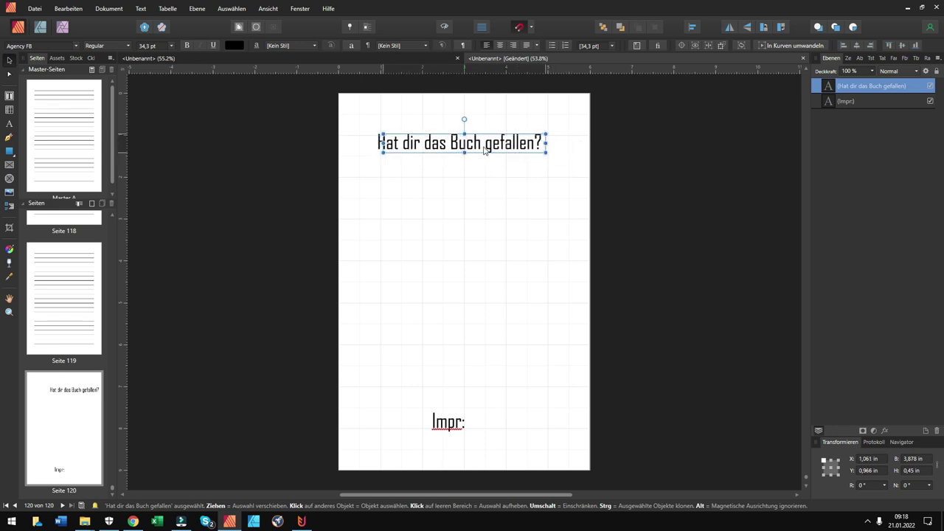
Step: Duplicate the heading below and retype it as 'Wir würden uns sehr über eine Bewertung freuen…'
click(490, 143)
drag(514, 146, 516, 179)
drag(517, 181, 516, 181)
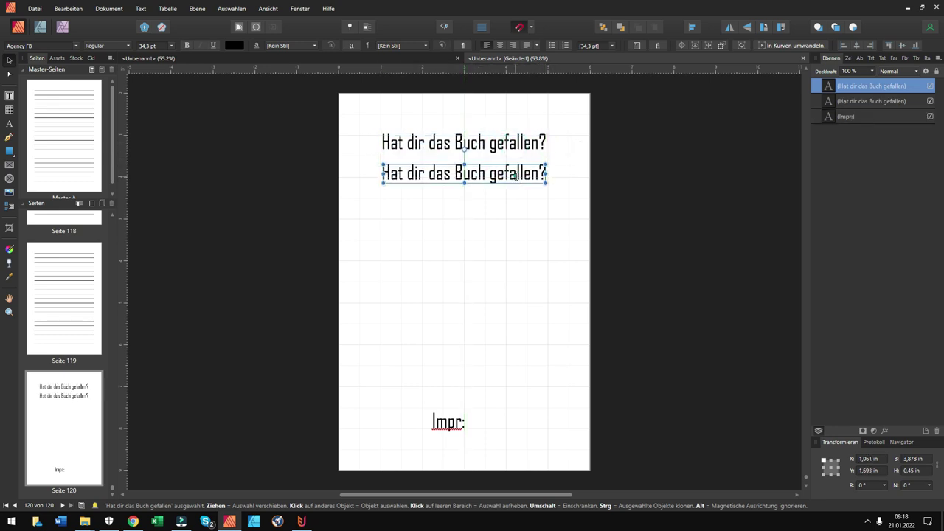
triple_click(493, 177)
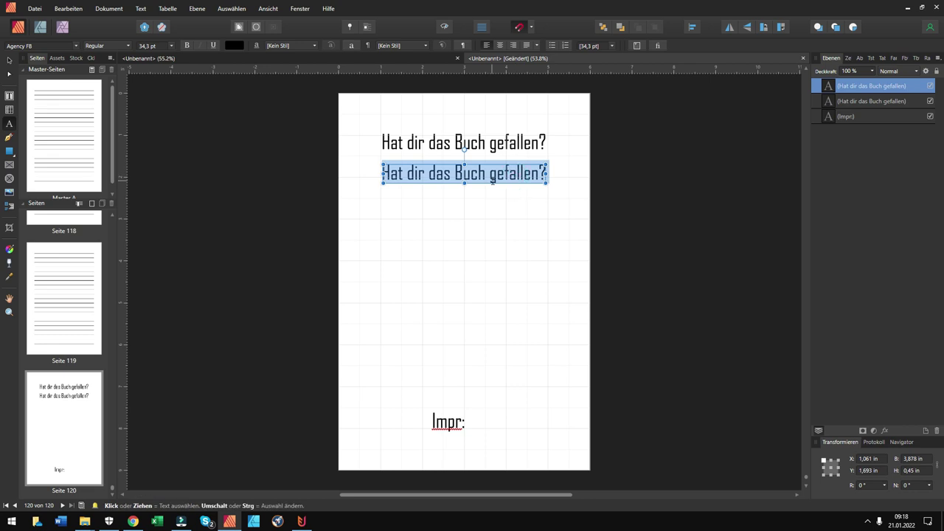
text(Wir würden uns sehr über eine Bewertung freuen)
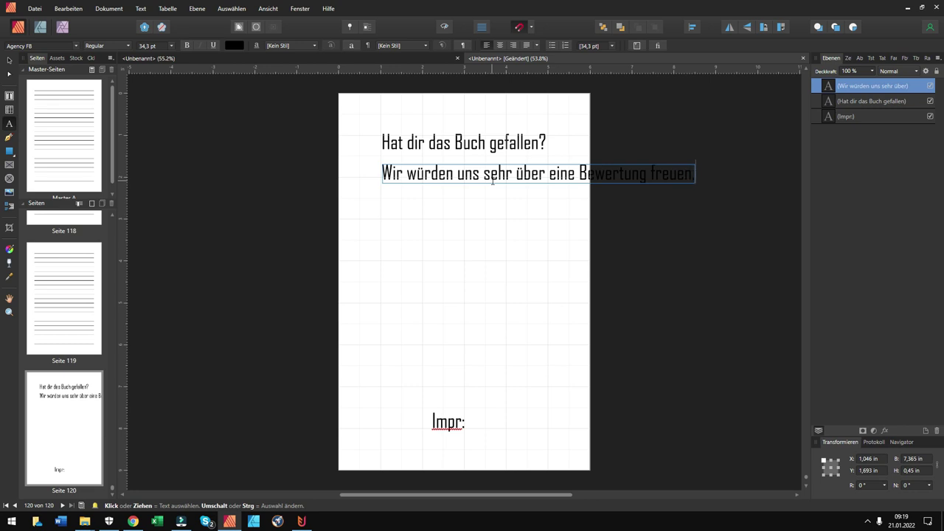
text( , weil wir so unsere)
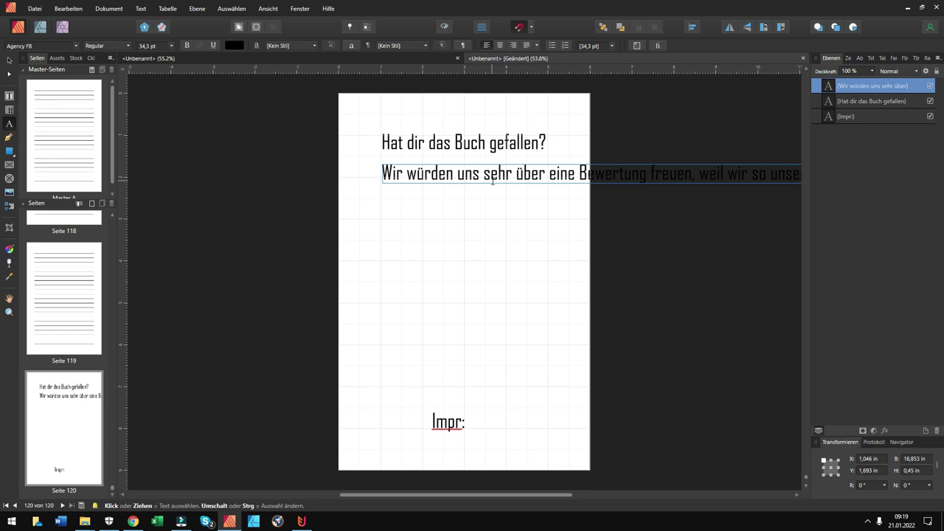
key(Escape)
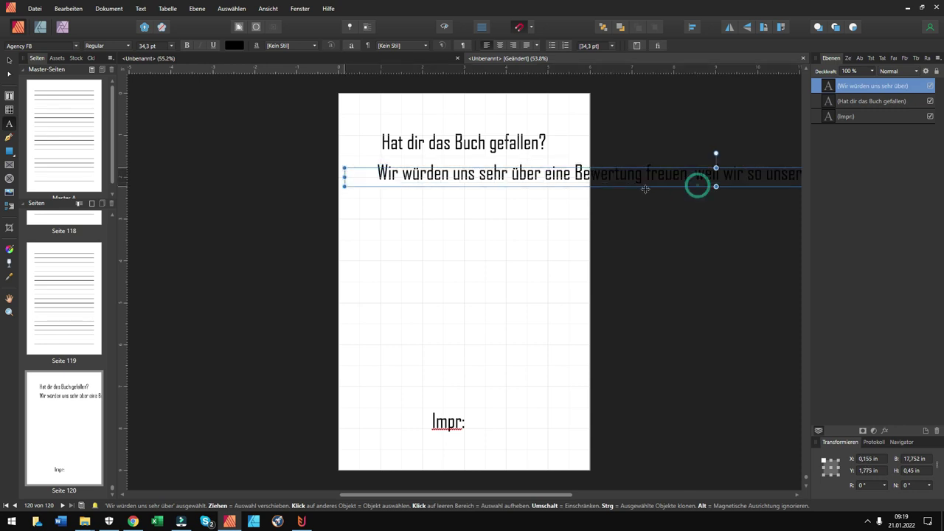
Step: Break the review sentence after 'freuen,' into two lines and move it under the heading
drag(697, 185, 645, 188)
drag(735, 190, 512, 206)
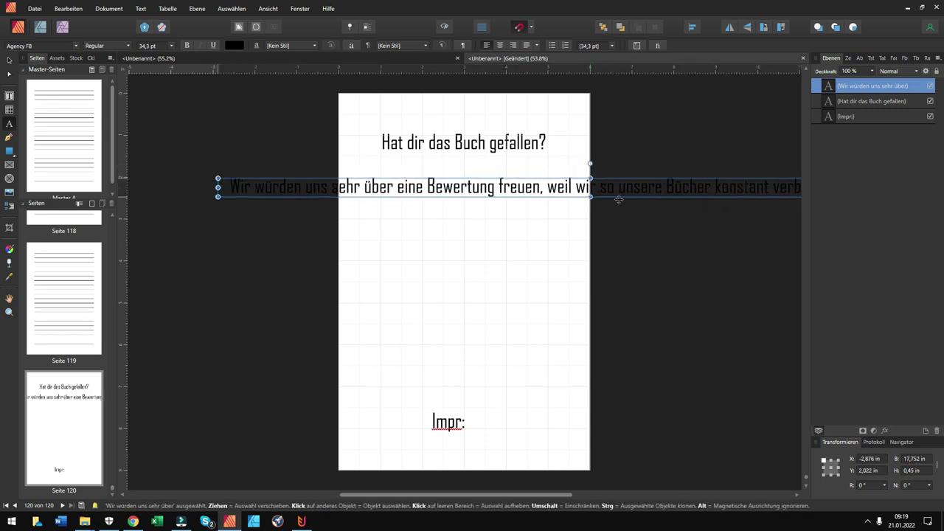
scroll(709, 215, down, 2)
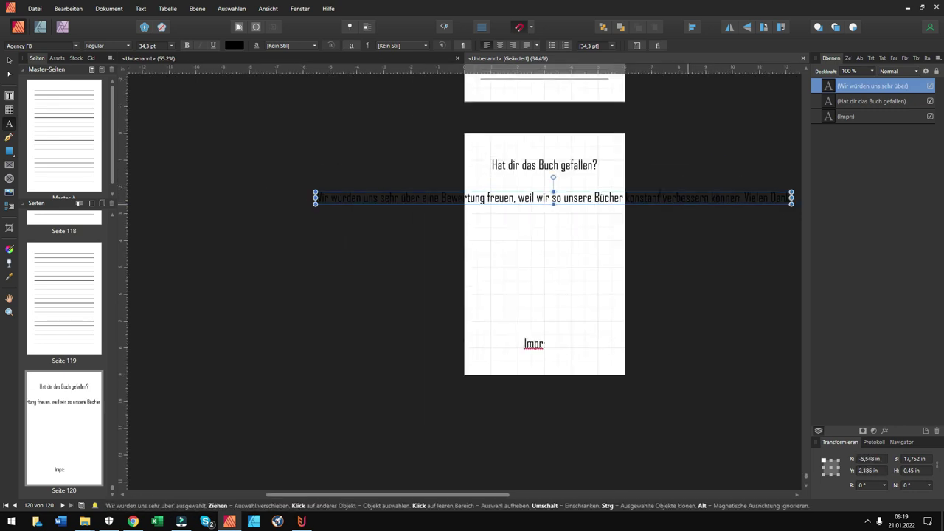
drag(792, 192, 566, 188)
scroll(564, 194, up, 2)
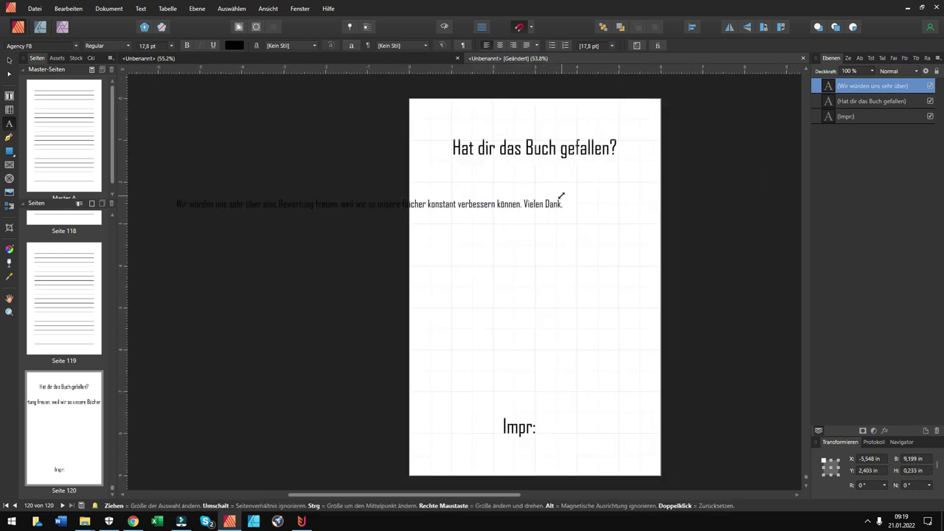
scroll(564, 195, up, 2)
drag(510, 216, 694, 199)
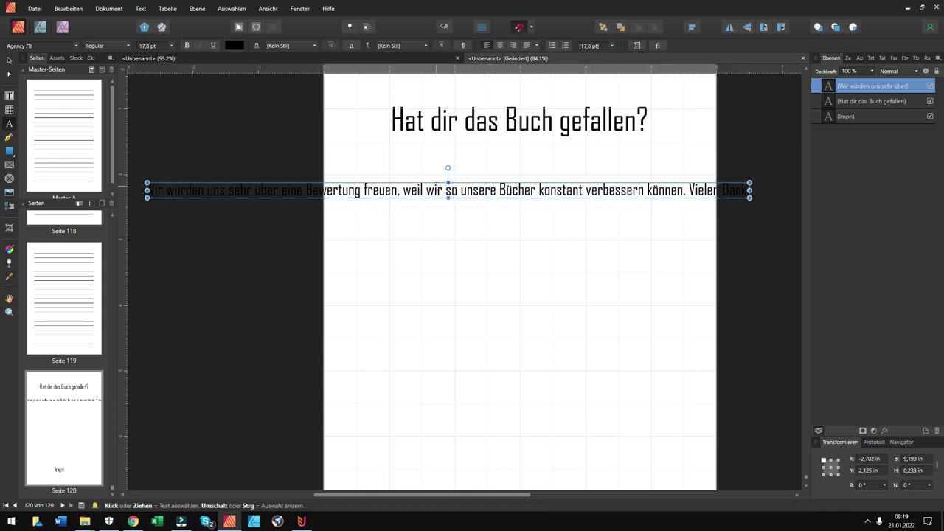
click(407, 187)
key(Return)
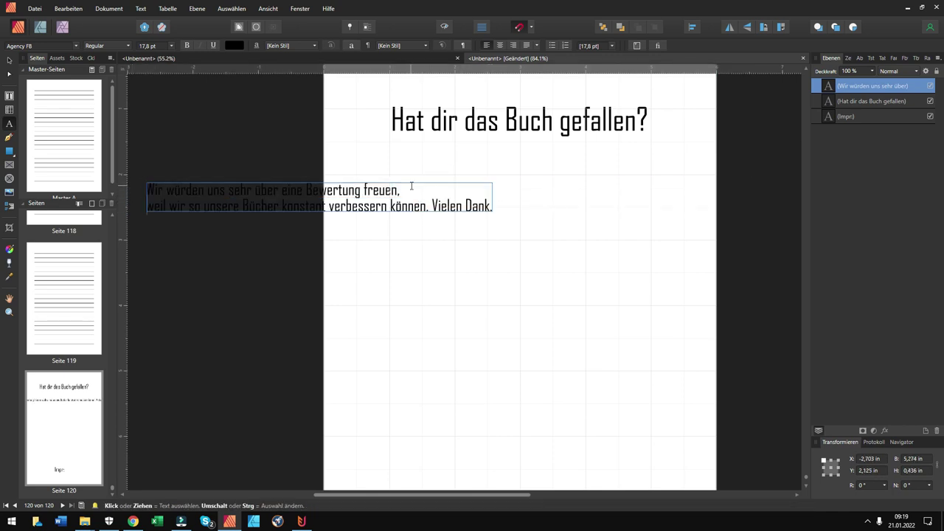
key(Escape)
drag(444, 212, 652, 195)
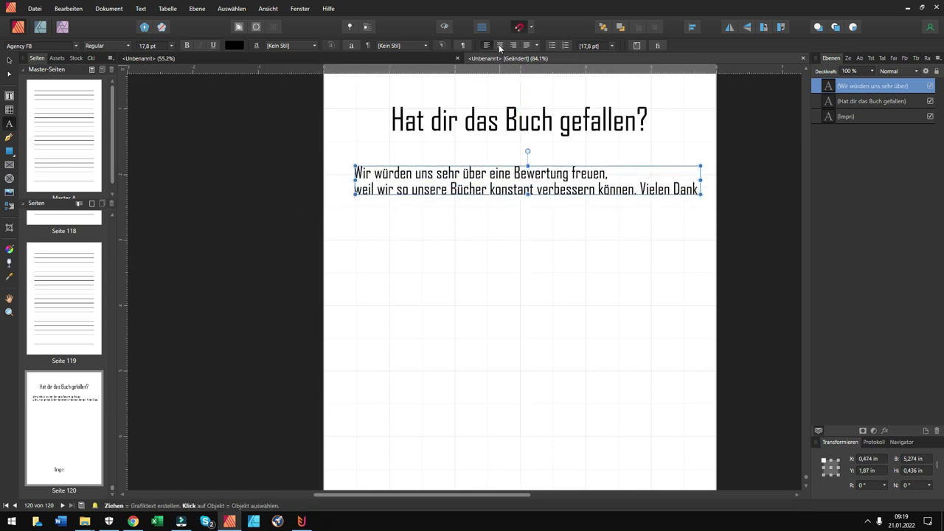
Step: Centre-align both review lines and narrow the frame so they sit at 15 pt
double_click(516, 174)
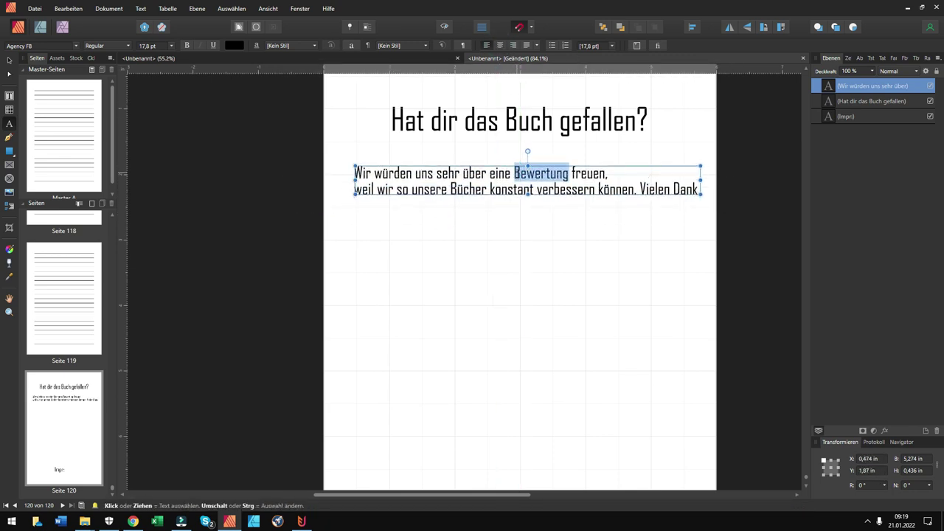
key(ctrl+a)
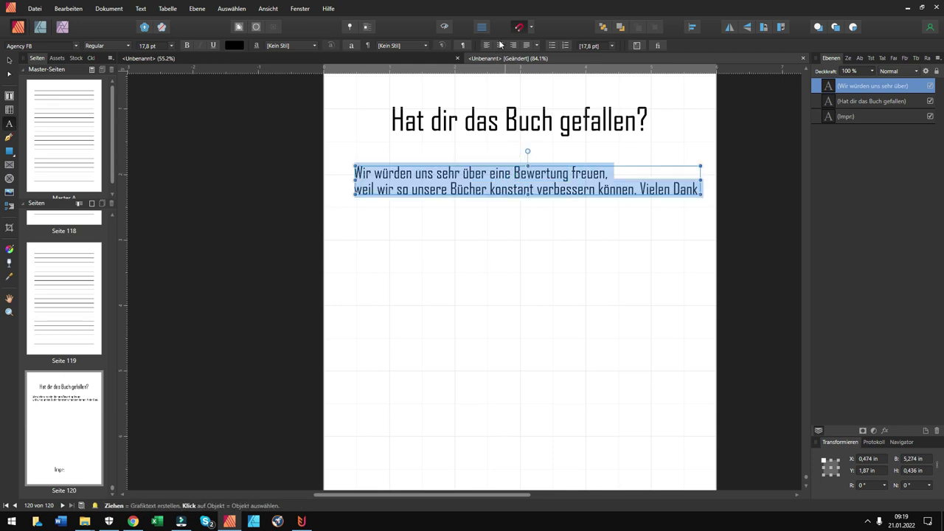
click(500, 45)
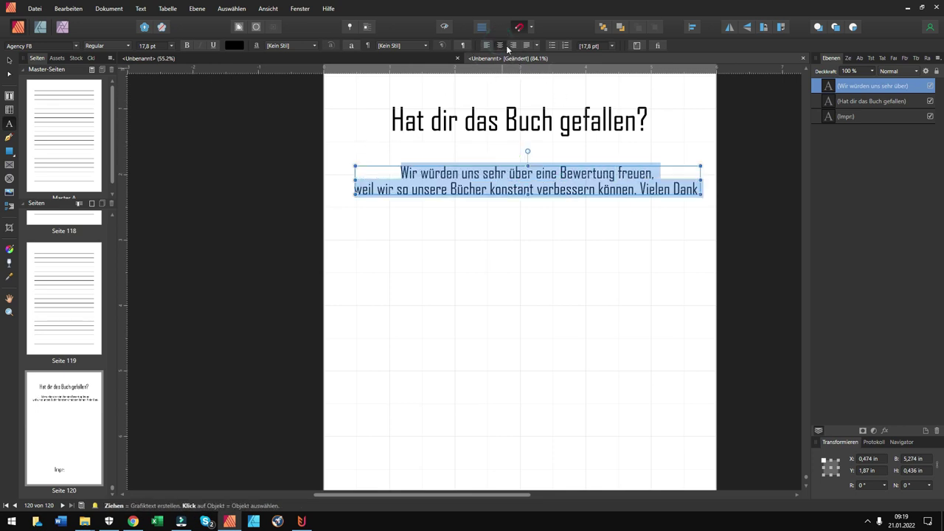
drag(700, 167, 641, 158)
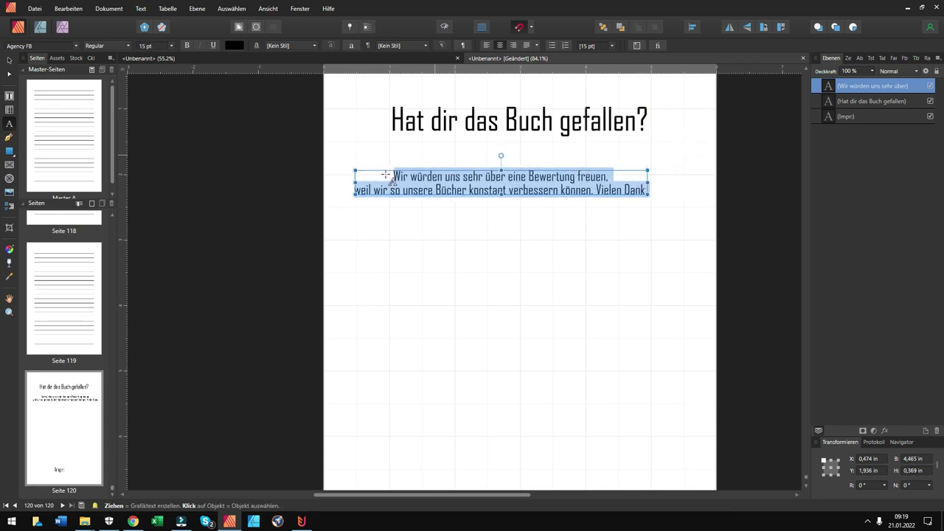
drag(355, 171, 394, 172)
click(9, 59)
click(701, 288)
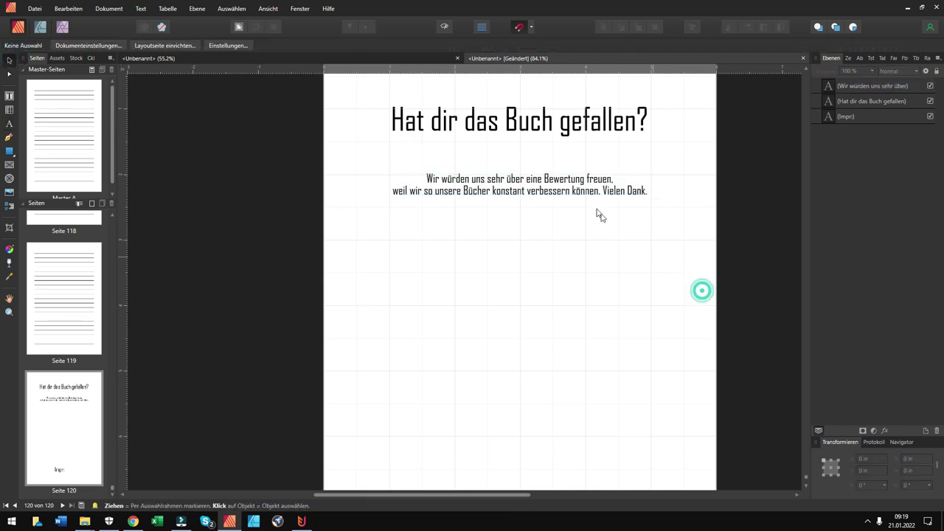
Step: Nudge the review-request text up closer beneath the heading
drag(593, 190, 591, 167)
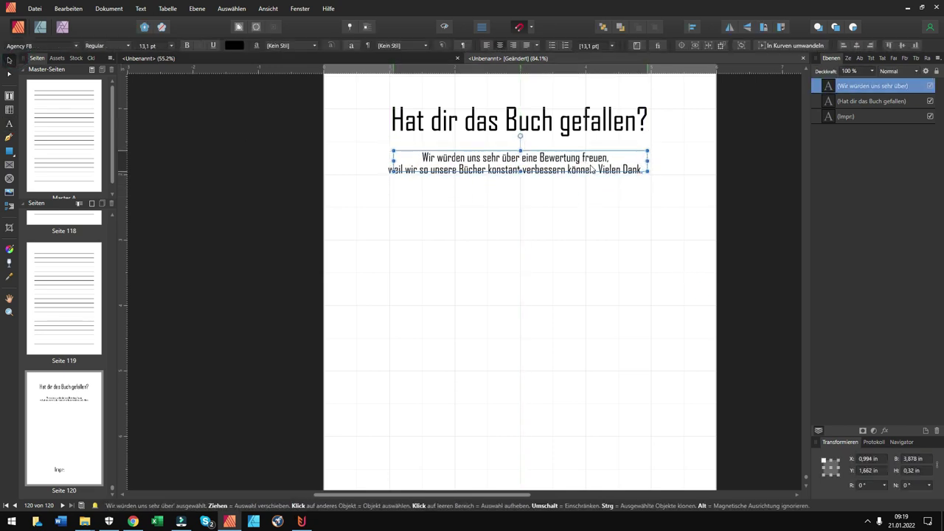
click(580, 236)
scroll(581, 236, down, 1)
scroll(580, 236, down, 1)
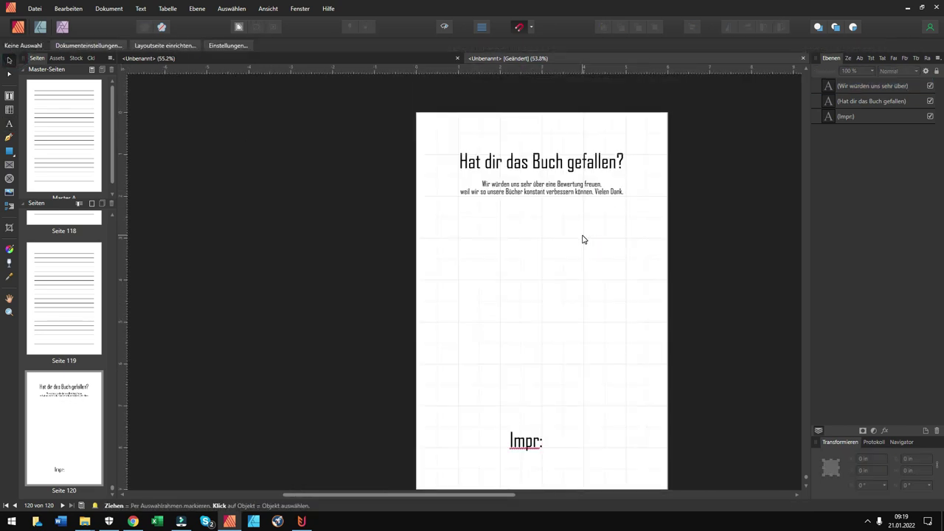
scroll(580, 236, right, 2)
scroll(513, 221, up, 1)
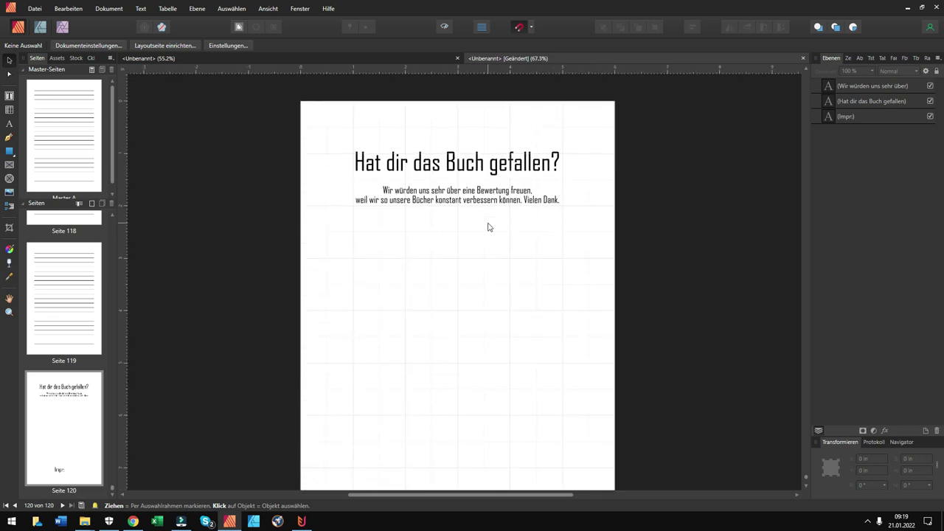
scroll(493, 222, up, 1)
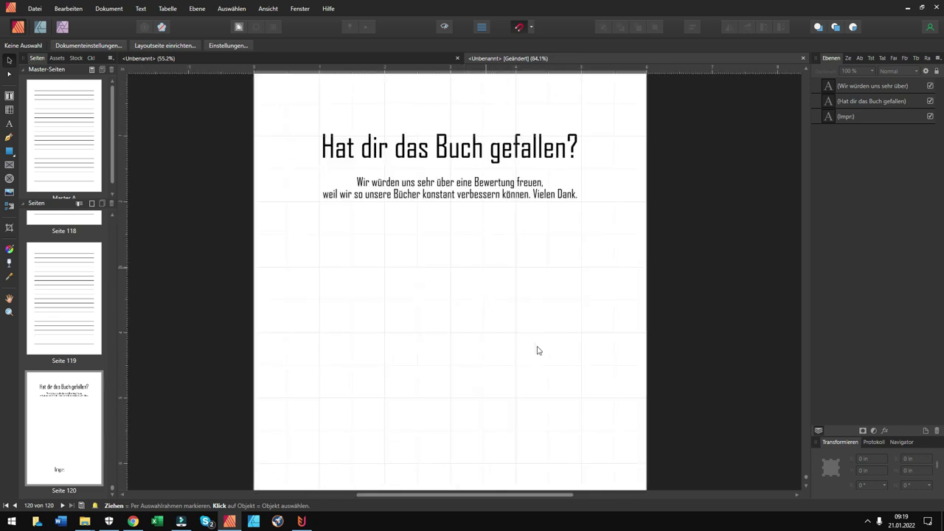
Step: Scroll and zoom around to review the finished page 120
drag(478, 495, 435, 496)
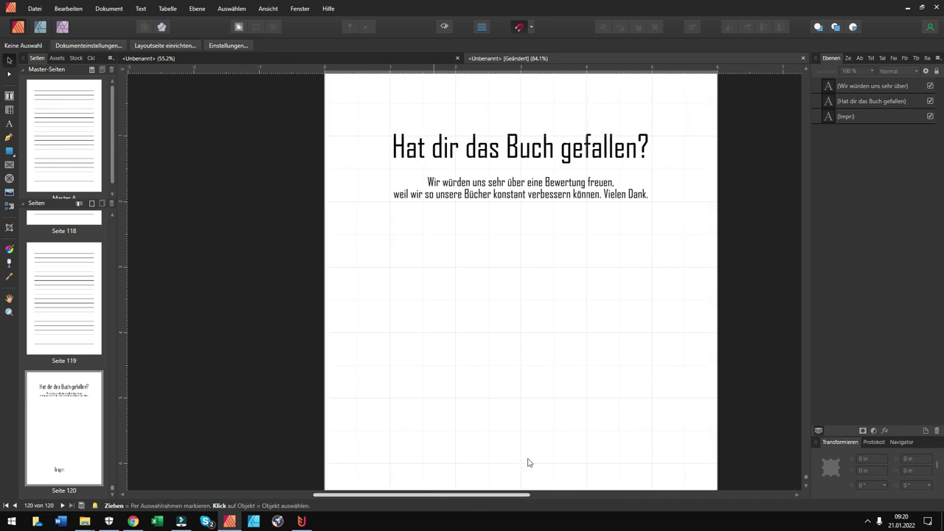
scroll(648, 266, up, 1)
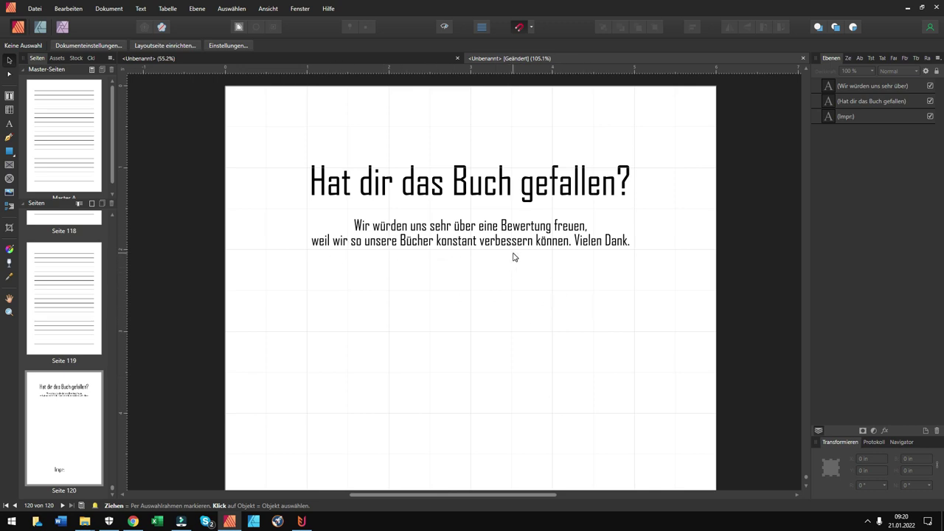
scroll(513, 256, up, 2)
scroll(508, 256, down, 1)
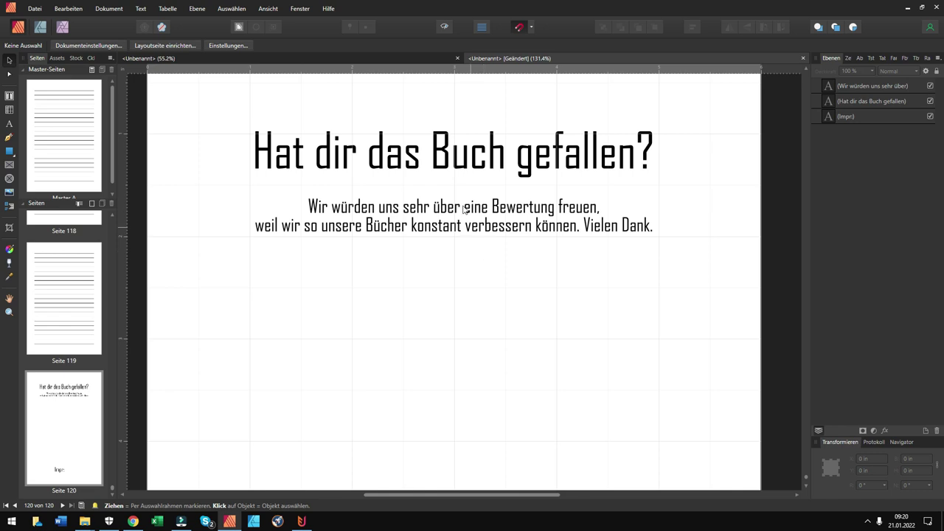
scroll(467, 207, down, 1)
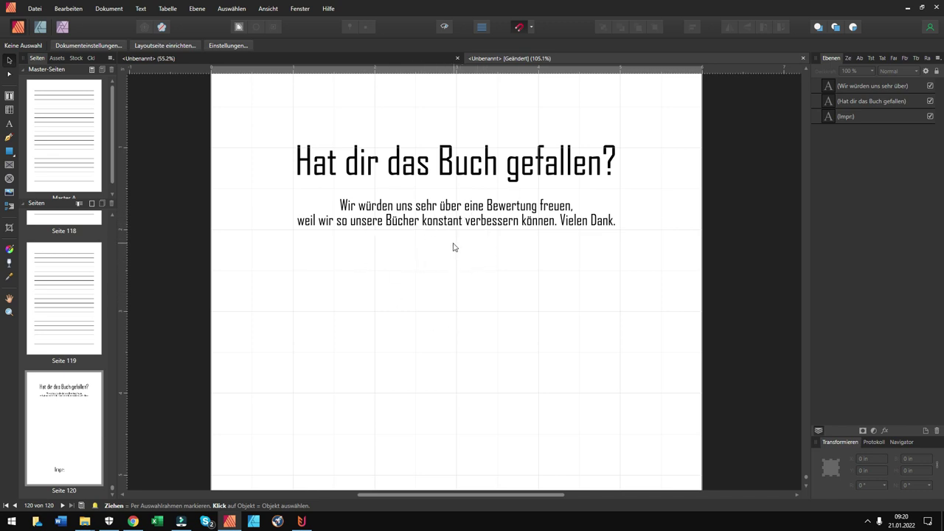
scroll(454, 247, up, 1)
scroll(453, 247, down, 2)
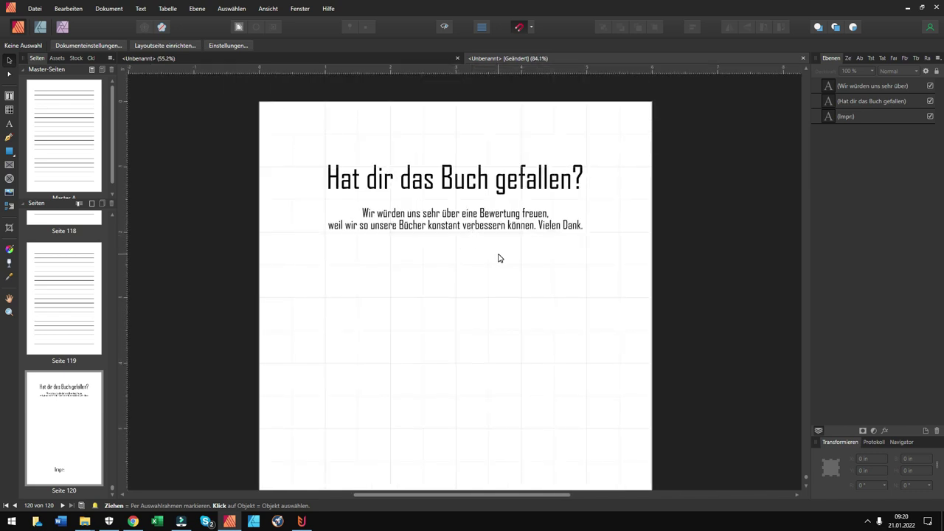
scroll(442, 233, up, 1)
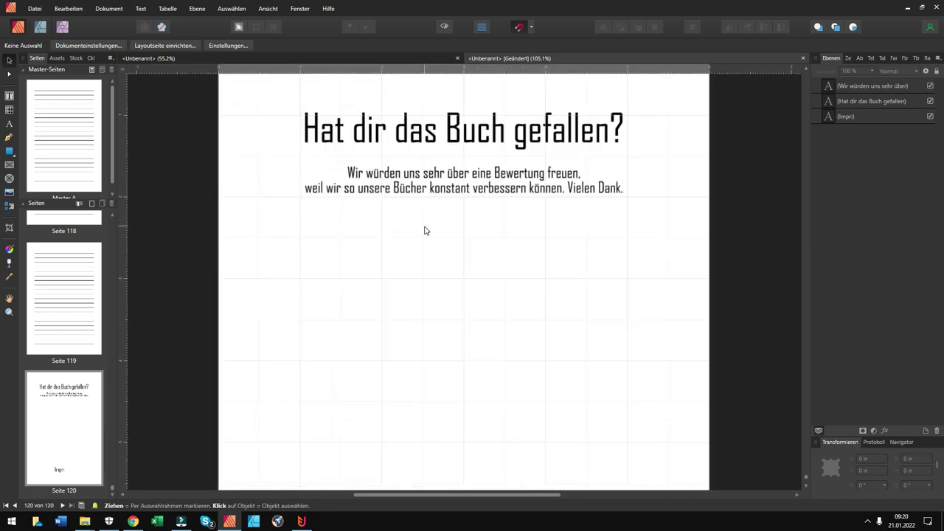
scroll(514, 194, up, 1)
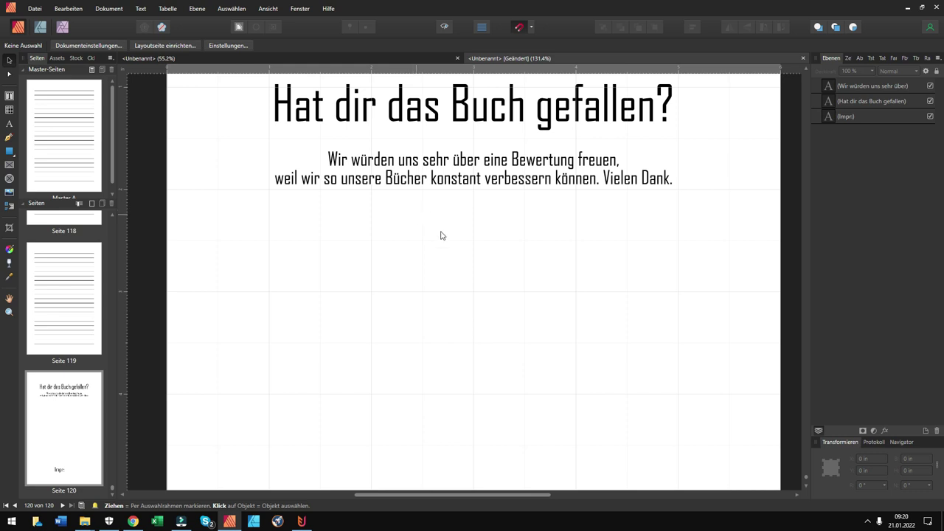
scroll(490, 201, down, 1)
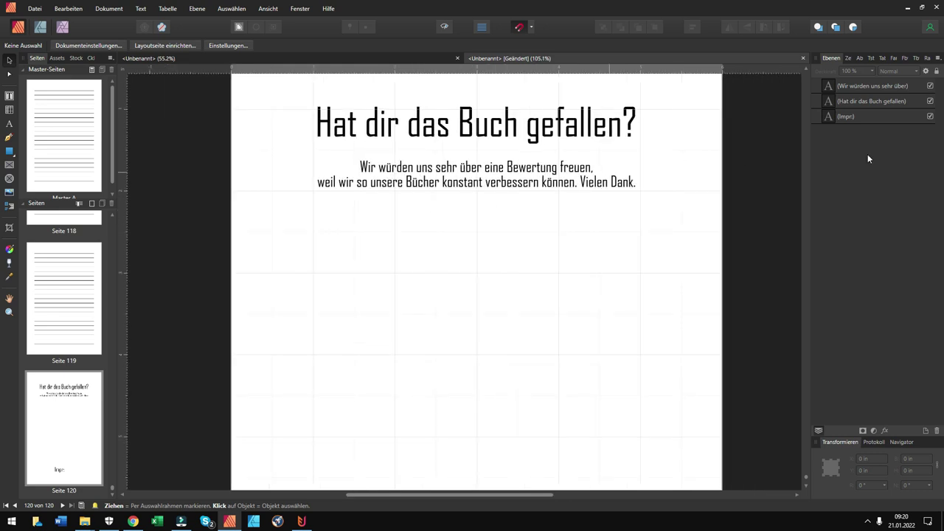
scroll(498, 233, down, 1)
scroll(471, 204, down, 3)
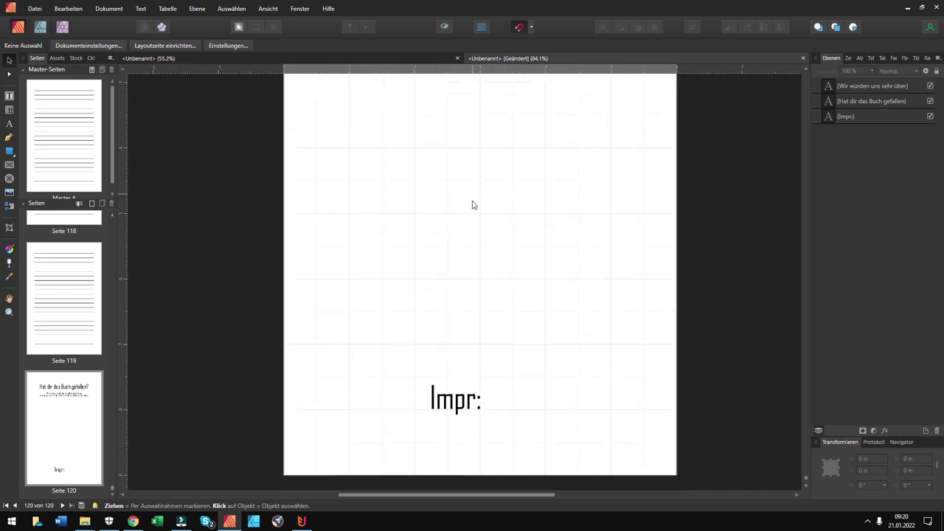
scroll(476, 273, down, 1)
scroll(525, 305, down, 1)
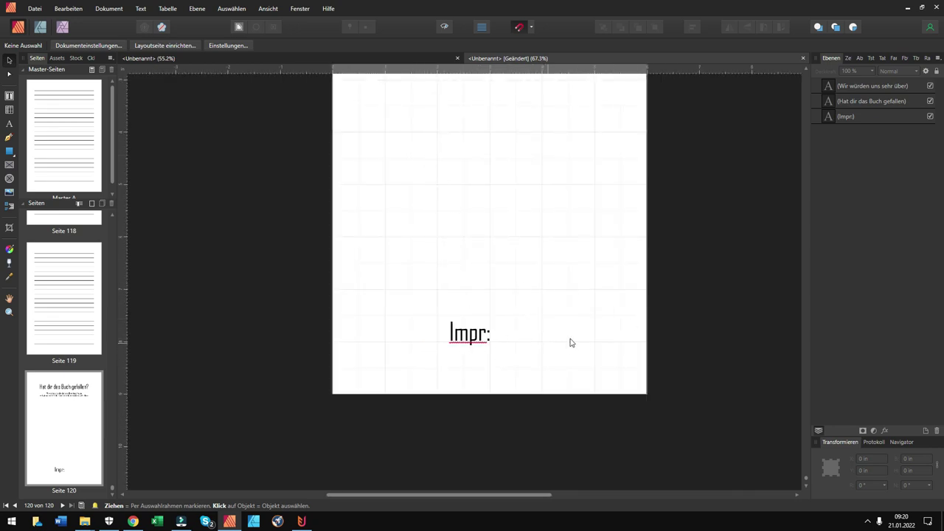
scroll(588, 248, up, 1)
scroll(522, 248, down, 1)
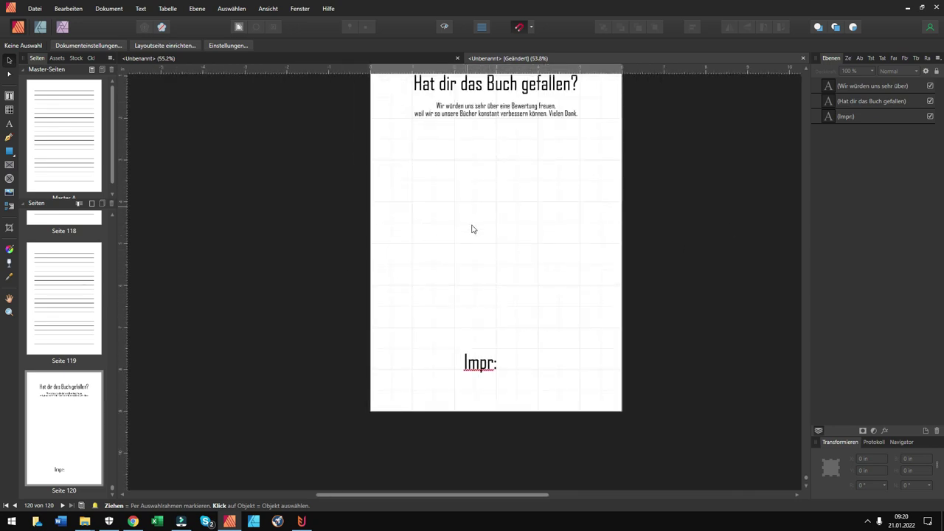
scroll(475, 226, up, 1)
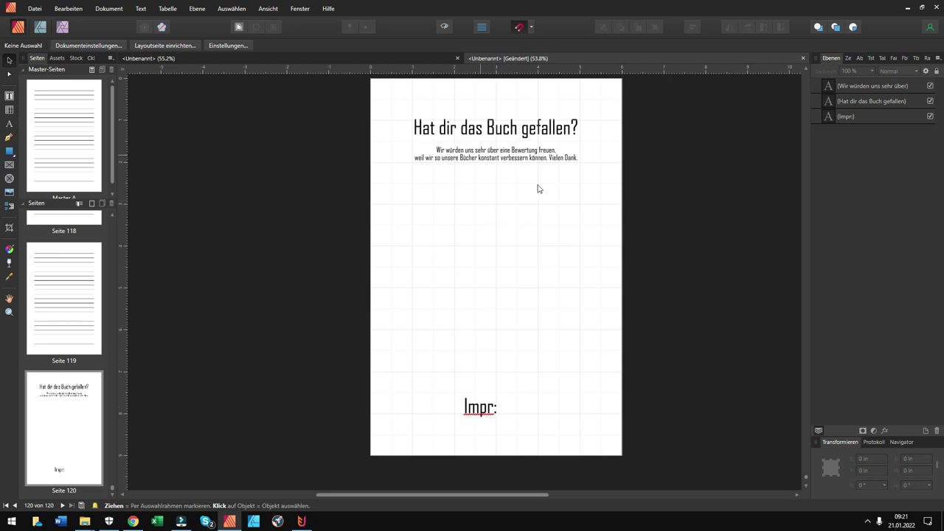
scroll(539, 188, up, 1)
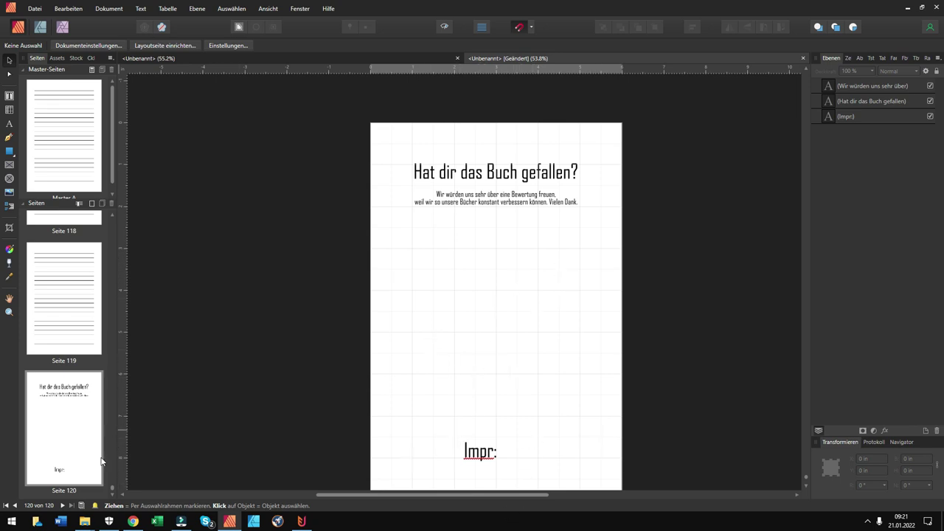
scroll(107, 344, up, 1)
scroll(110, 351, up, 1)
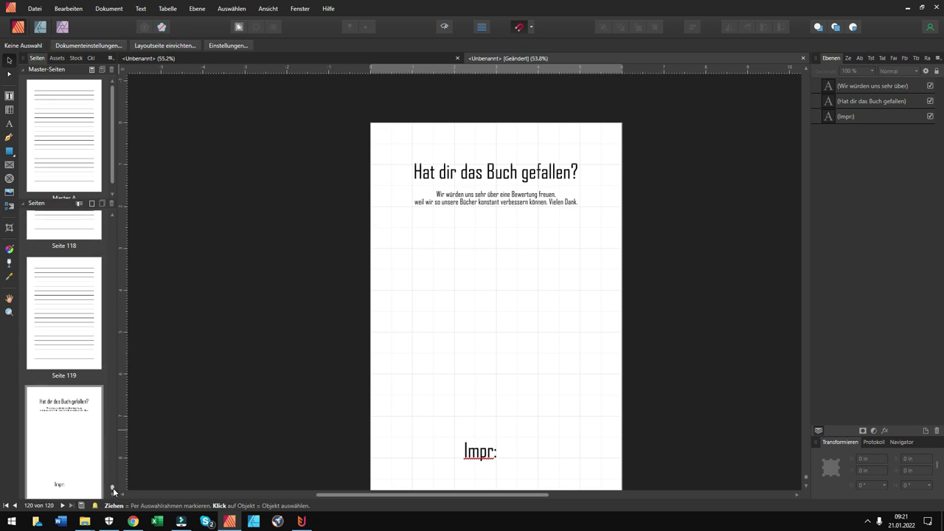
Step: Scroll the Pages panel to the top and return to Seite 1 via Seite 2
drag(113, 487, 112, 473)
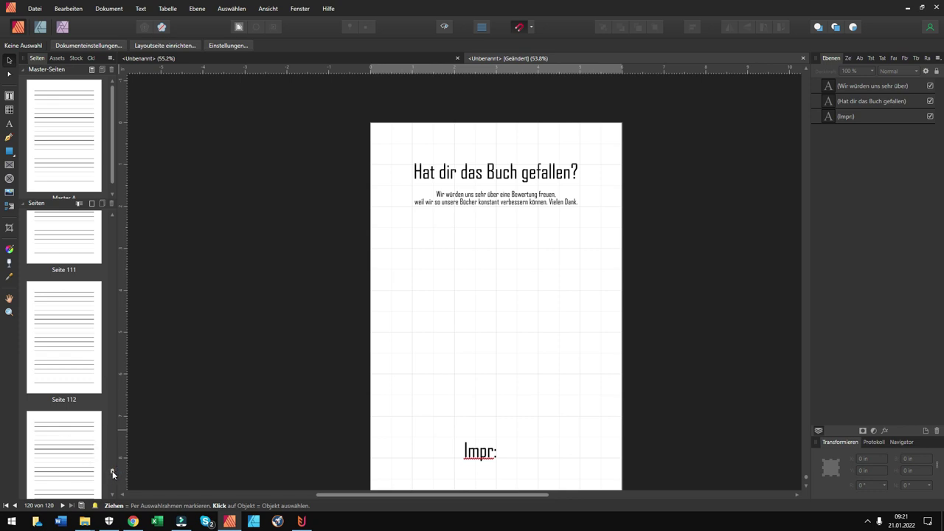
drag(115, 470, 112, 222)
scroll(96, 243, up, 1)
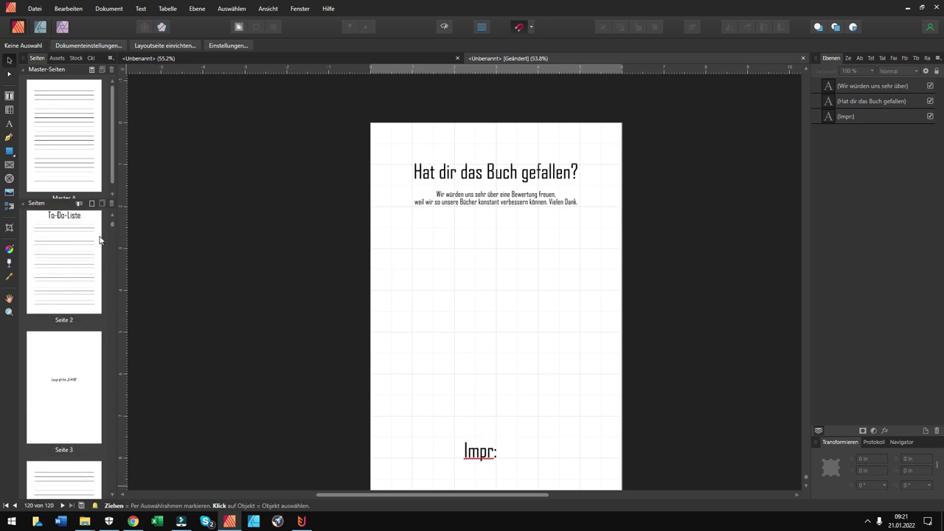
drag(110, 229, 110, 221)
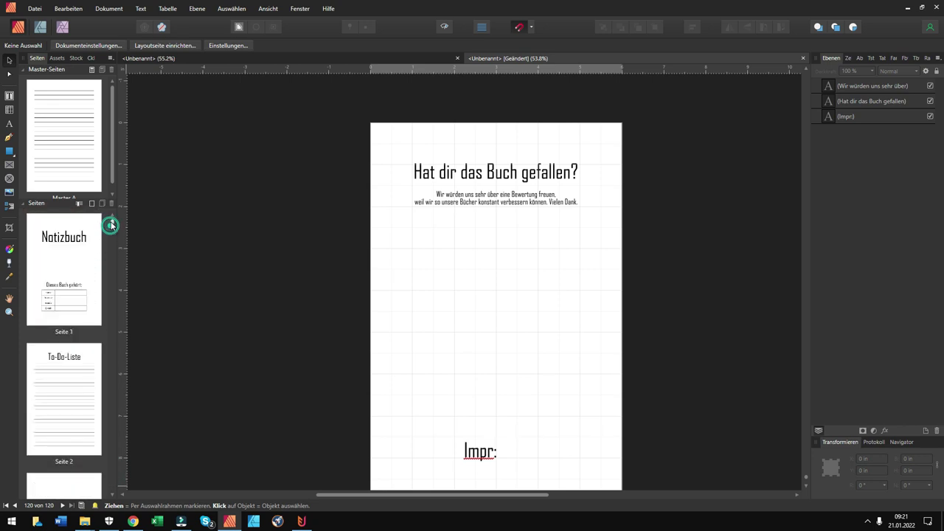
double_click(66, 396)
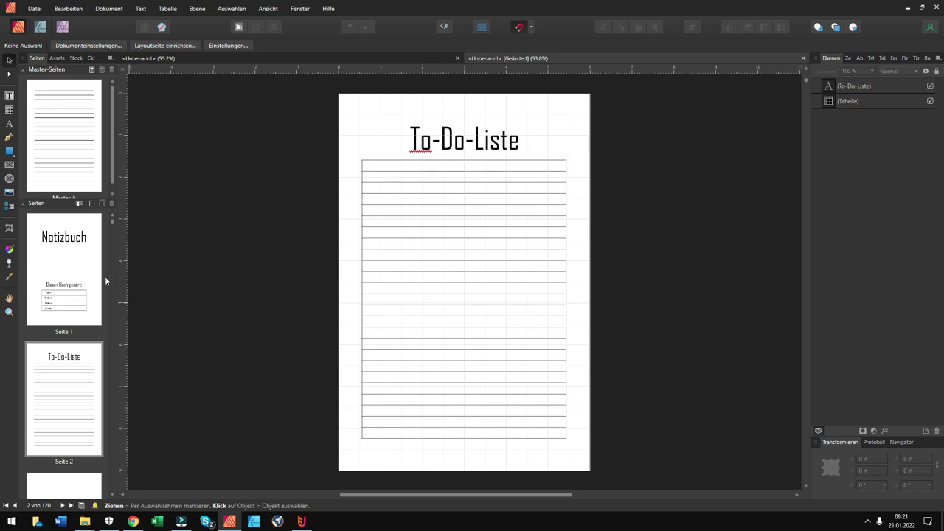
double_click(88, 275)
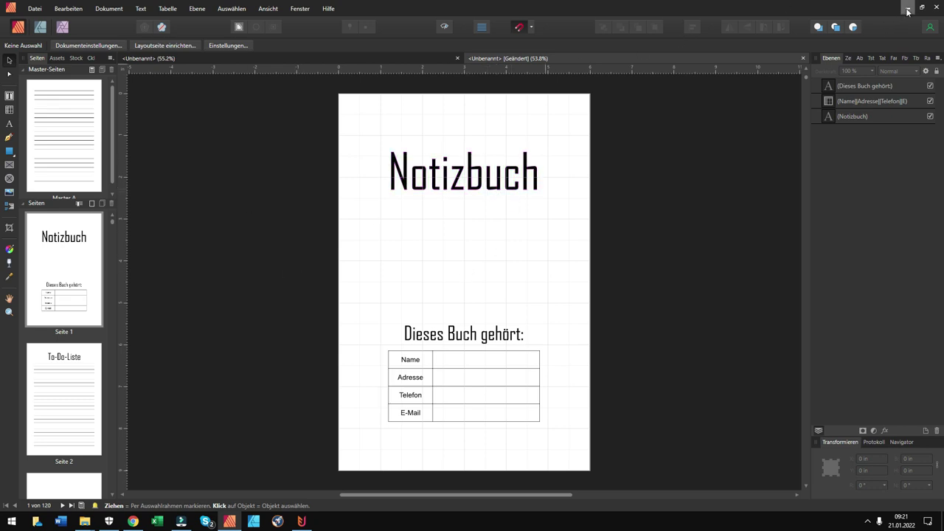
mouse_move(132, 521)
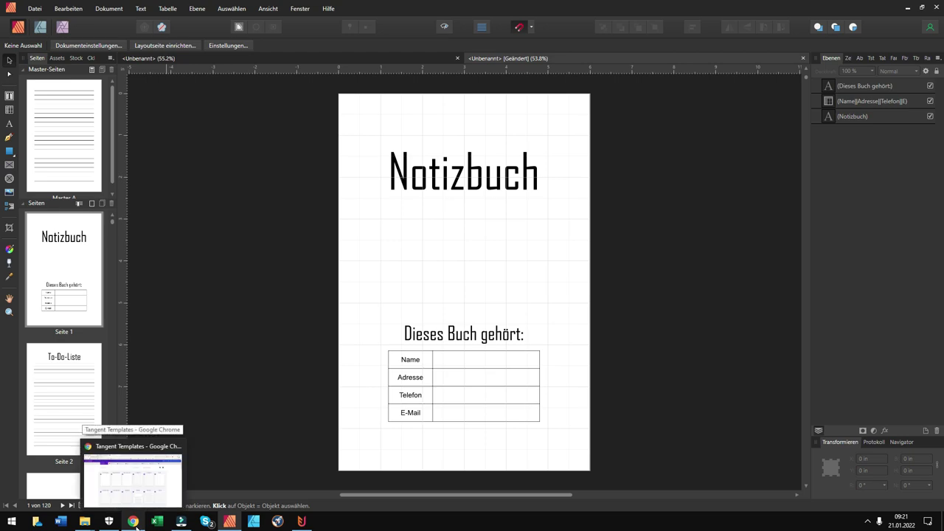
Step: Bring the Tangent Templates Chrome window forward and open its KDP Helper page
click(135, 525)
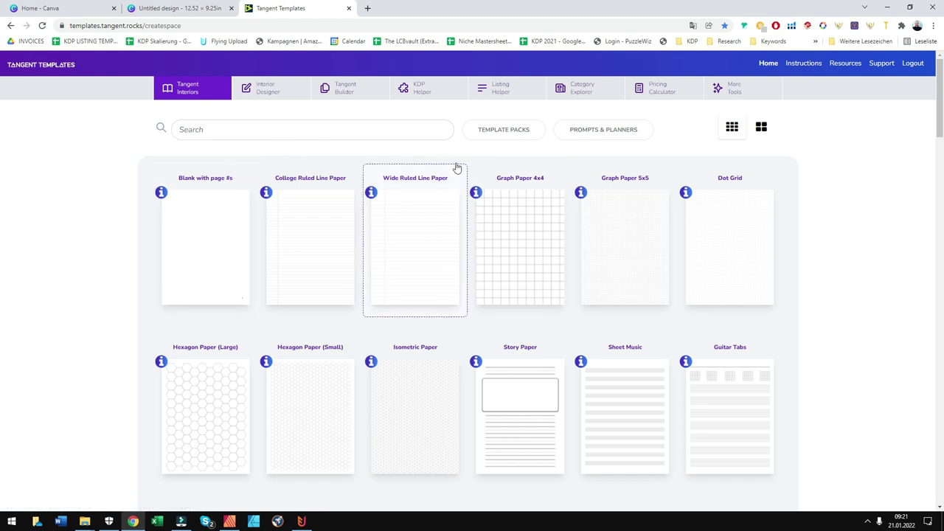
click(434, 90)
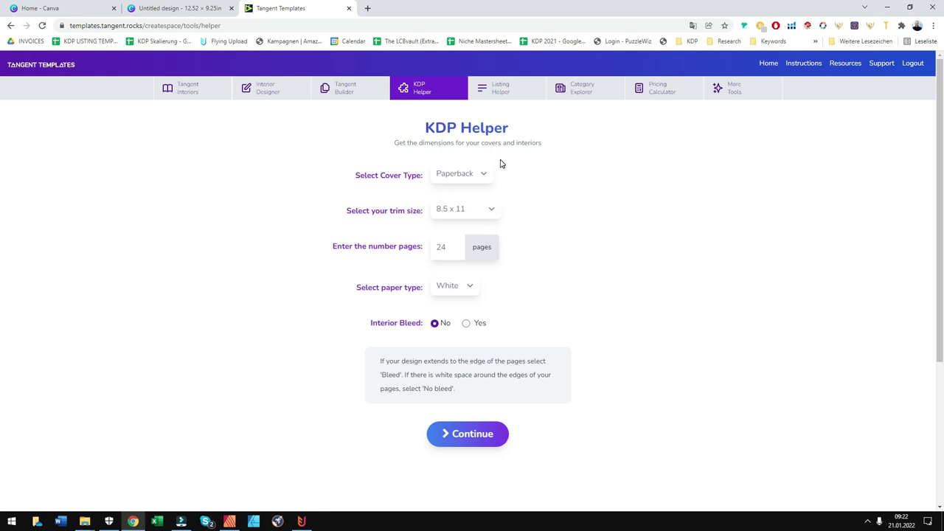
Step: Calculate cover dimensions for a 6 x 9 in, 120-page paperback
scroll(549, 177, down, 1)
scroll(552, 212, up, 1)
click(487, 214)
click(444, 274)
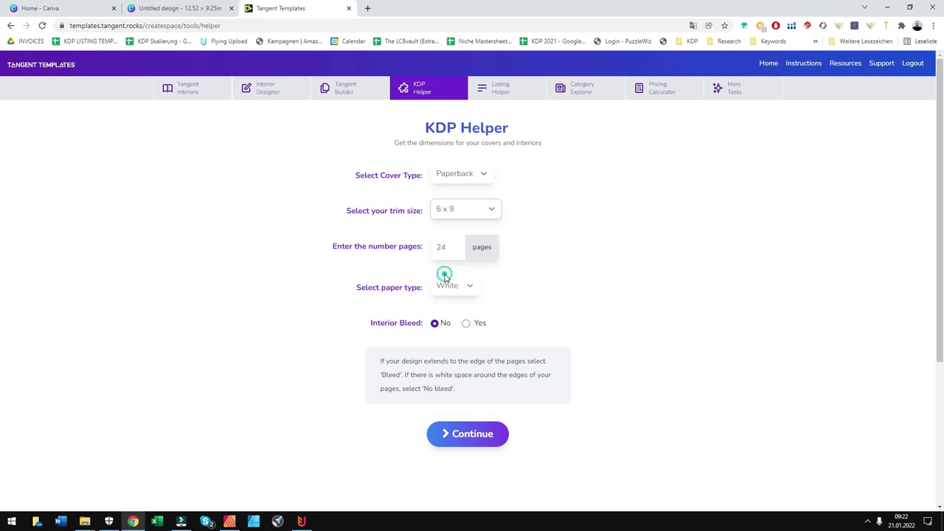
scroll(520, 273, down, 1)
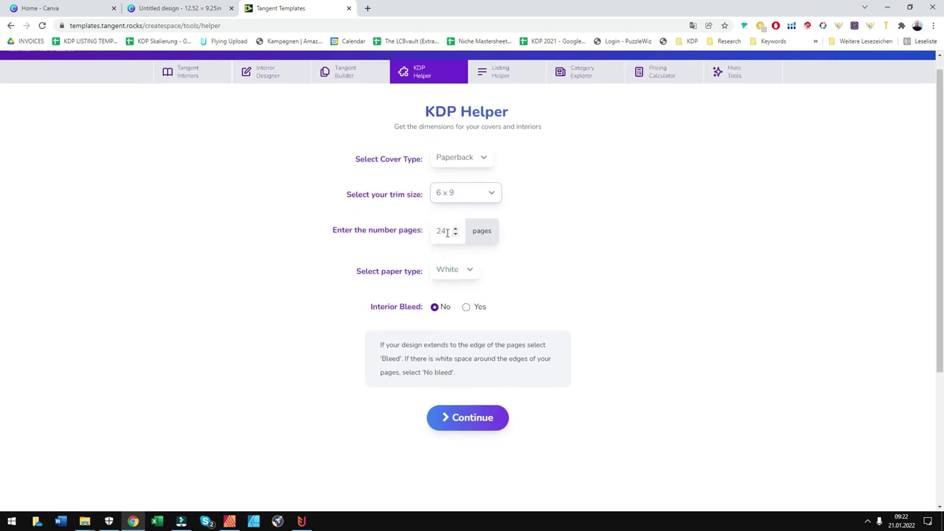
drag(446, 233, 402, 224)
text(120)
click(487, 418)
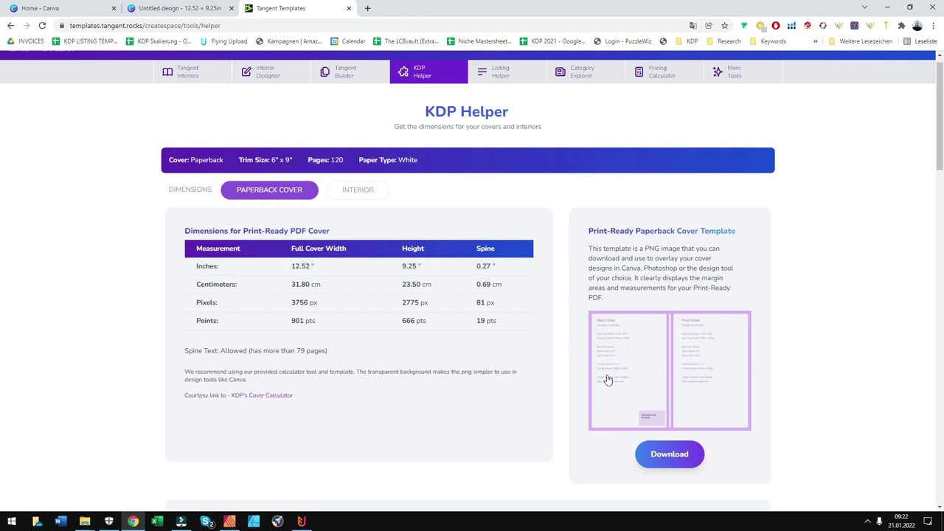
Step: Download the Paperback Cover Template PNG for these dimensions
scroll(676, 379, down, 1)
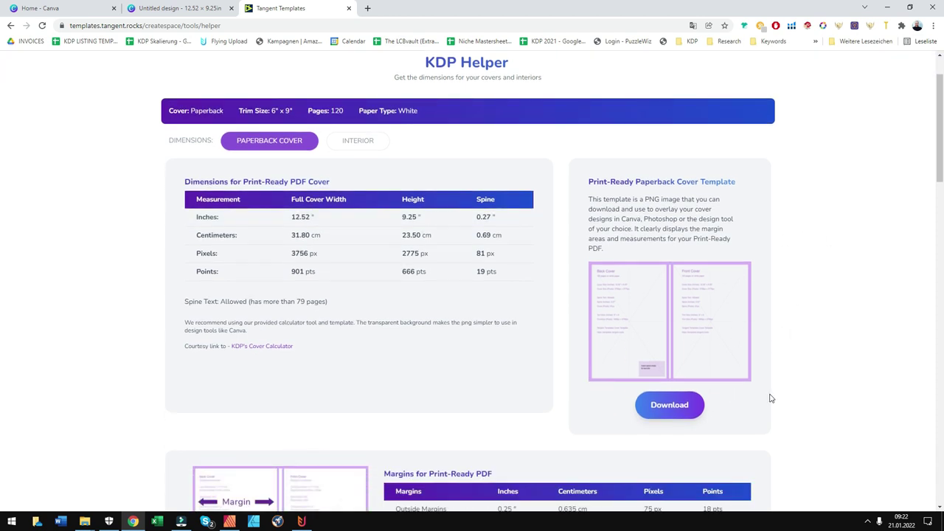
click(677, 413)
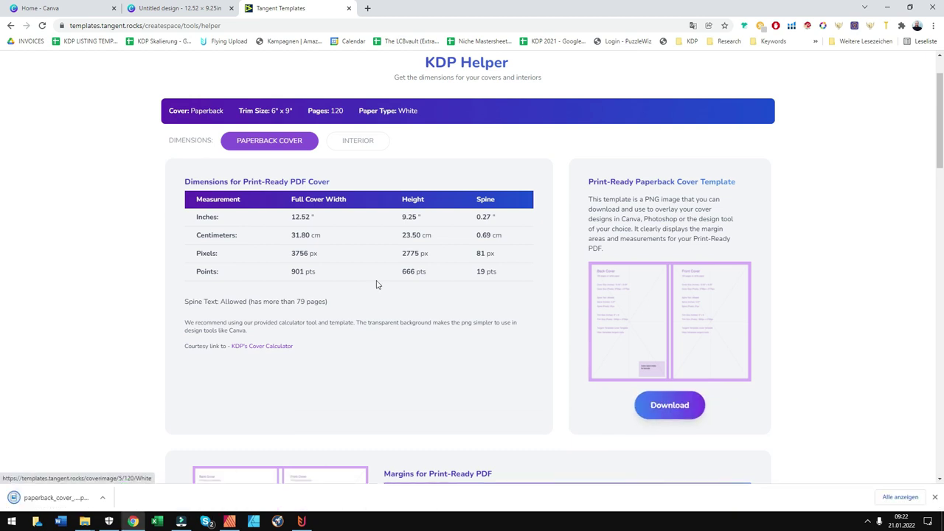
scroll(356, 284, up, 1)
scroll(356, 284, up, 1)
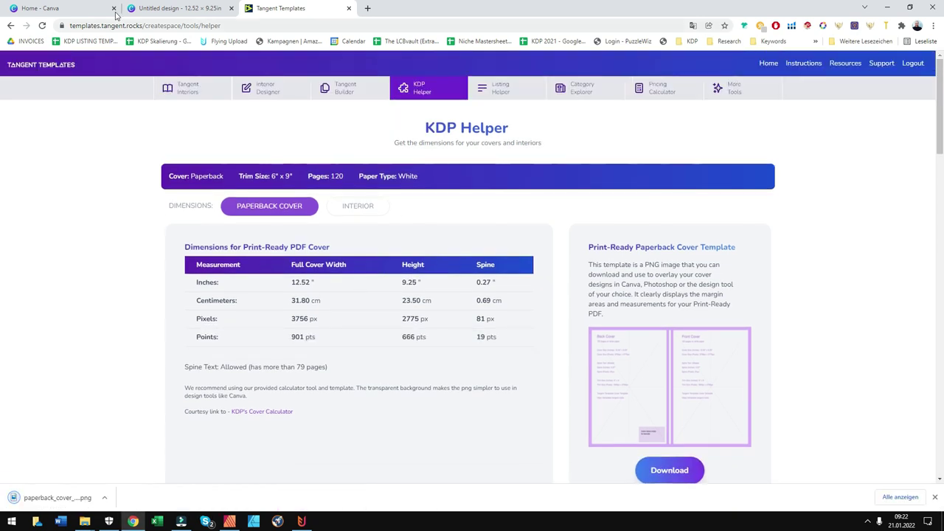
click(192, 10)
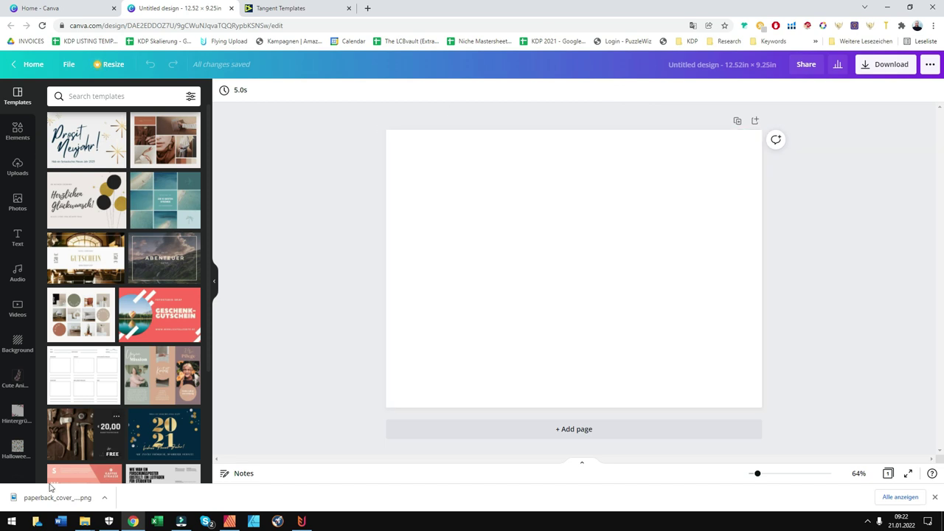
Step: Drag the downloaded cover template PNG onto the Canva page and stretch it to fill
drag(50, 487, 573, 267)
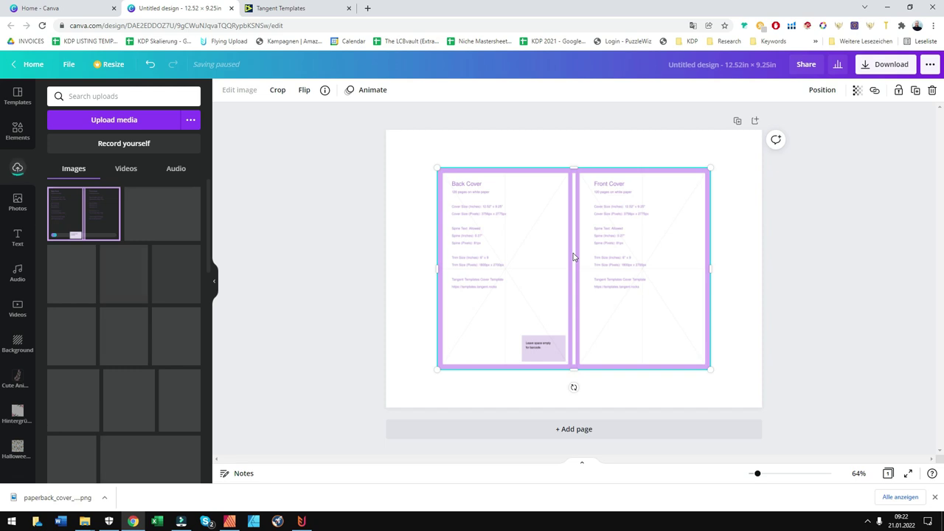
drag(402, 402, 386, 407)
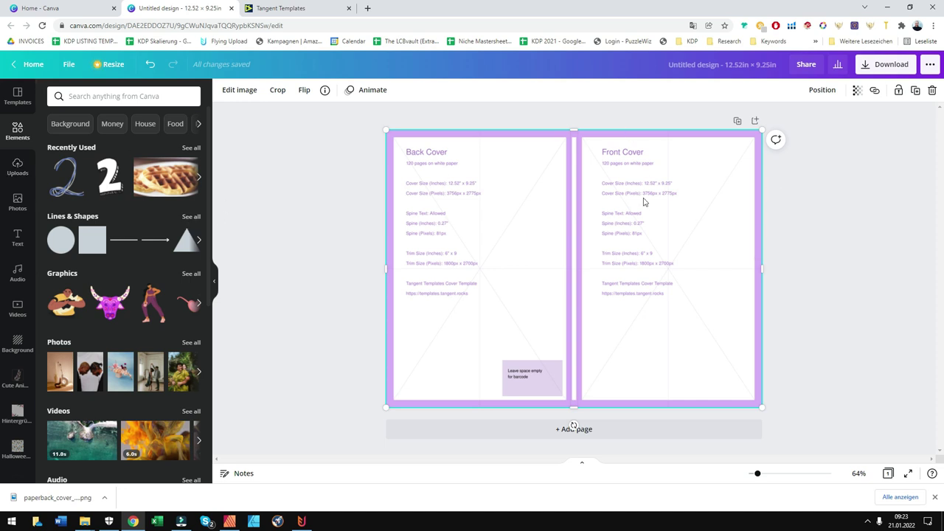
Step: Add a NOTIZBUCH heading and position it near the top of the front cover
click(19, 243)
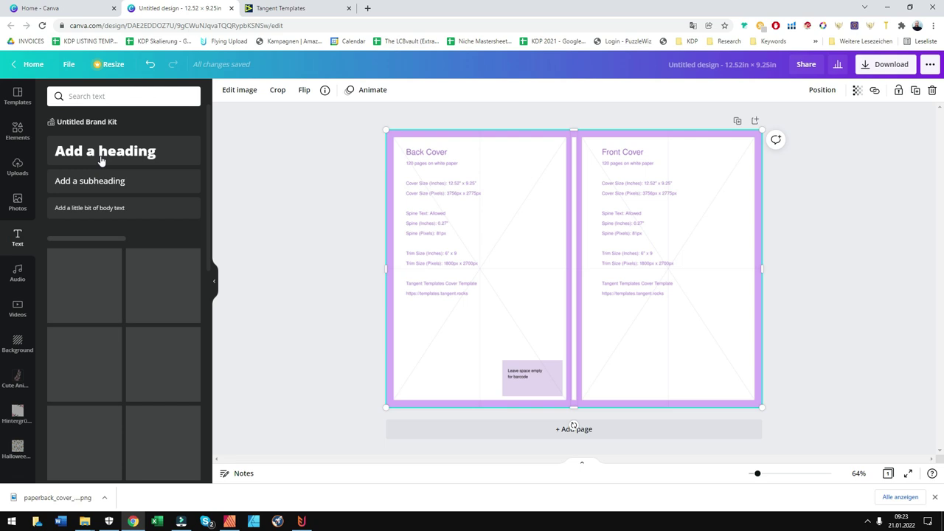
text(t)
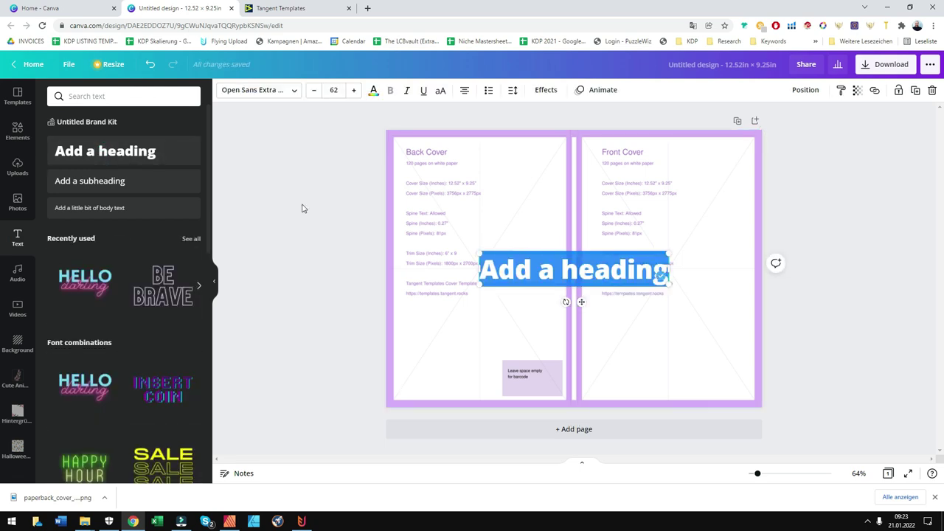
text(NOTIZBUCH)
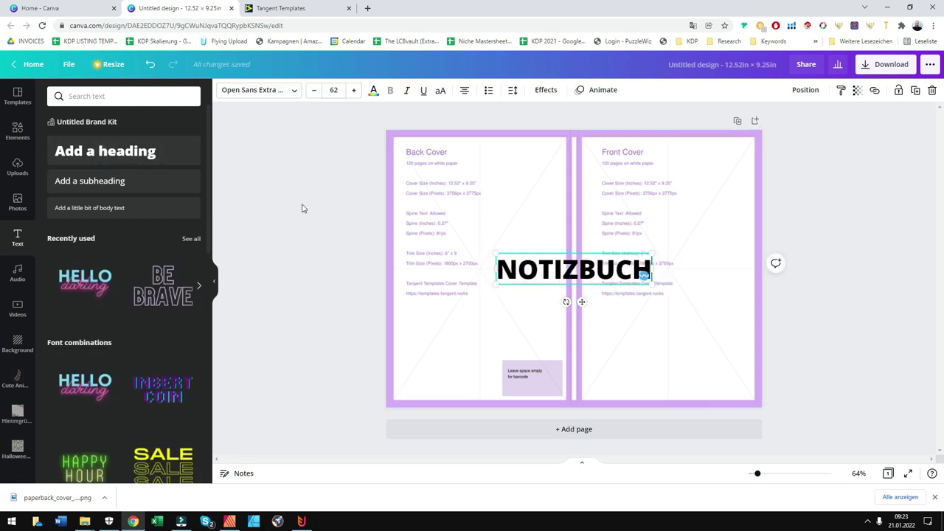
drag(582, 301, 669, 226)
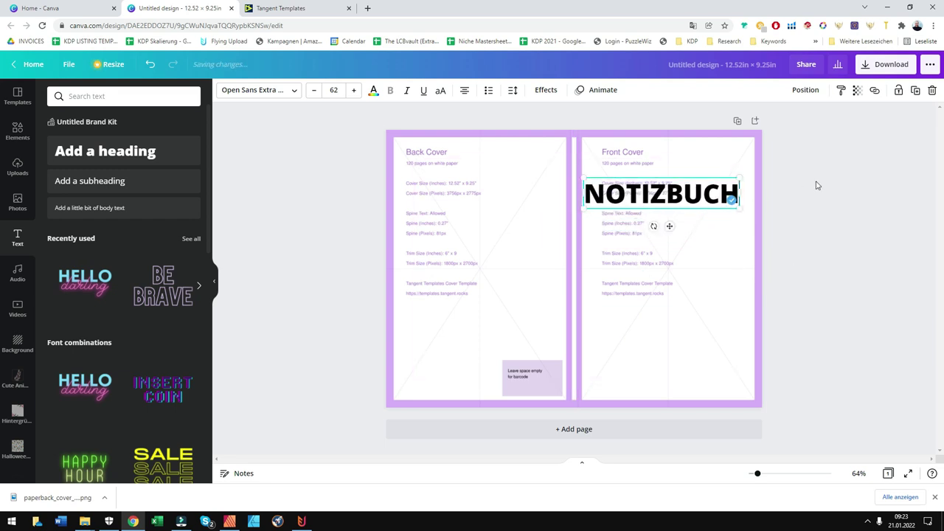
drag(739, 178, 721, 181)
drag(661, 227, 677, 222)
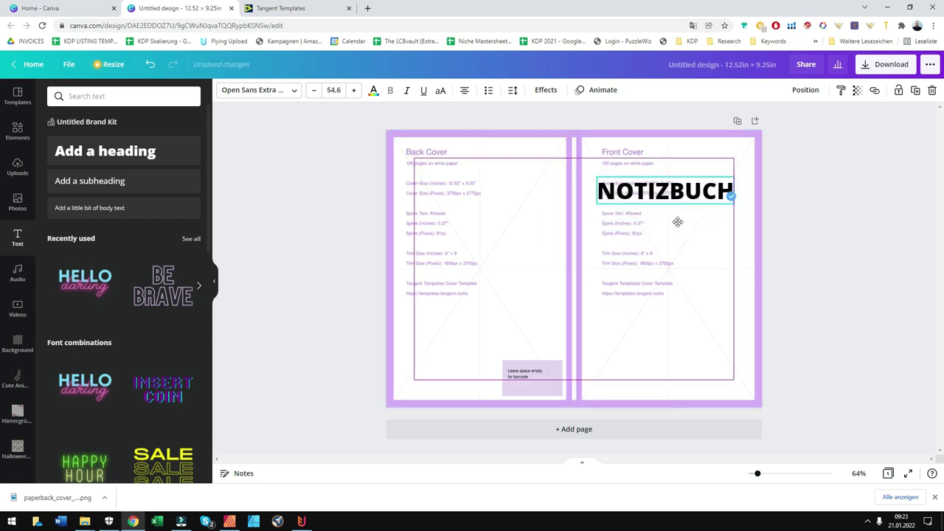
drag(677, 222, 679, 227)
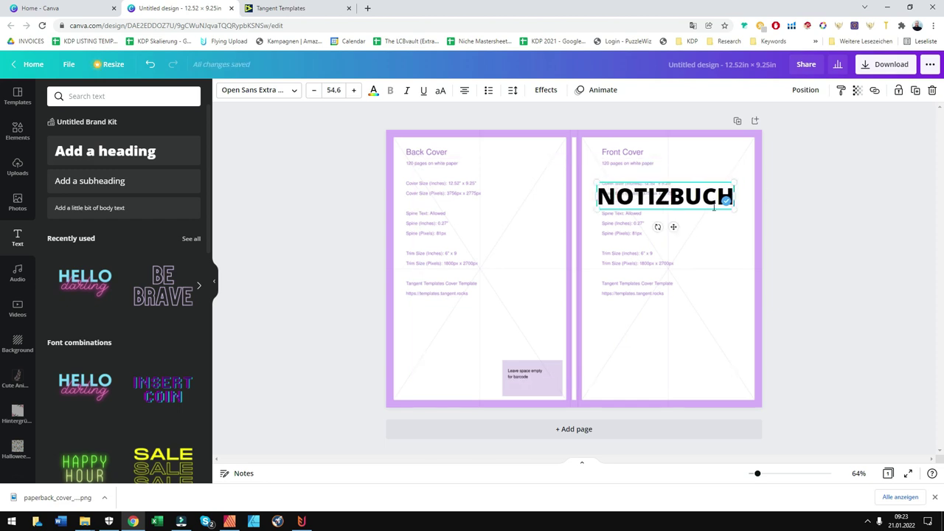
drag(734, 183, 743, 181)
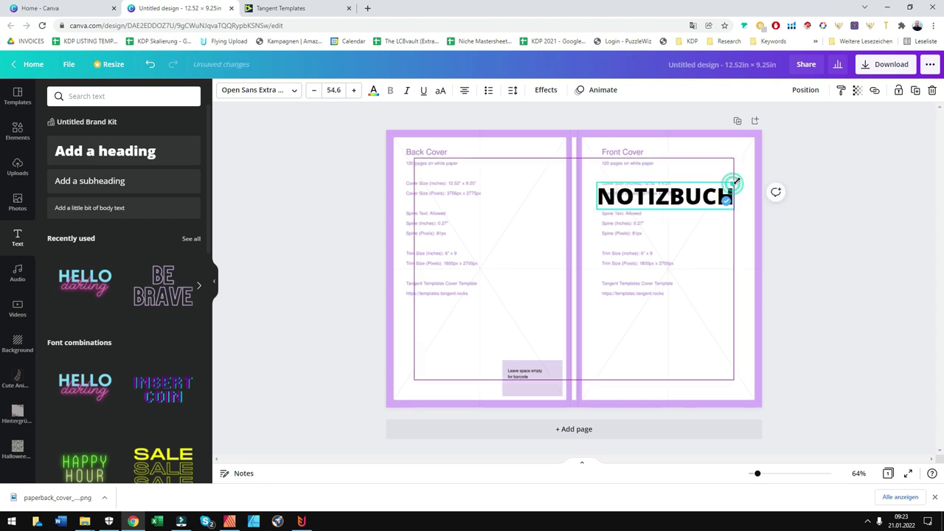
click(796, 230)
drag(671, 189, 669, 180)
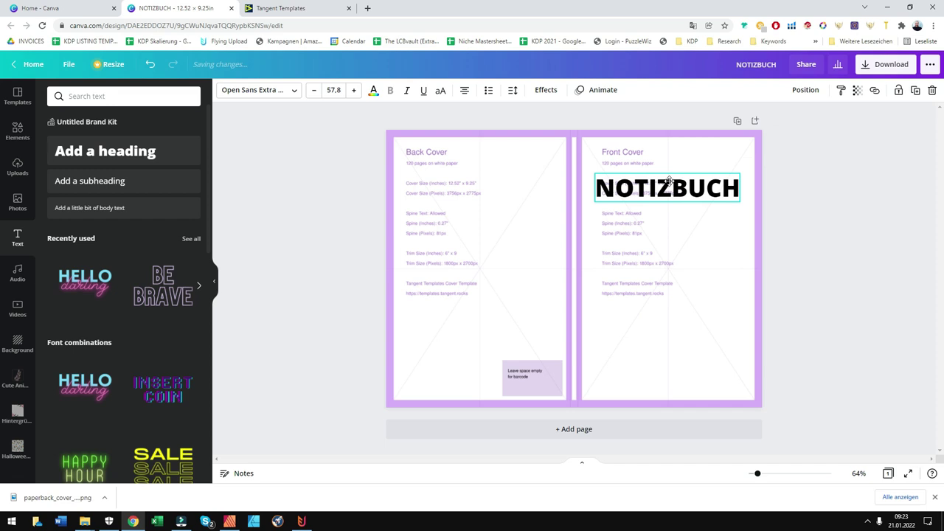
click(802, 227)
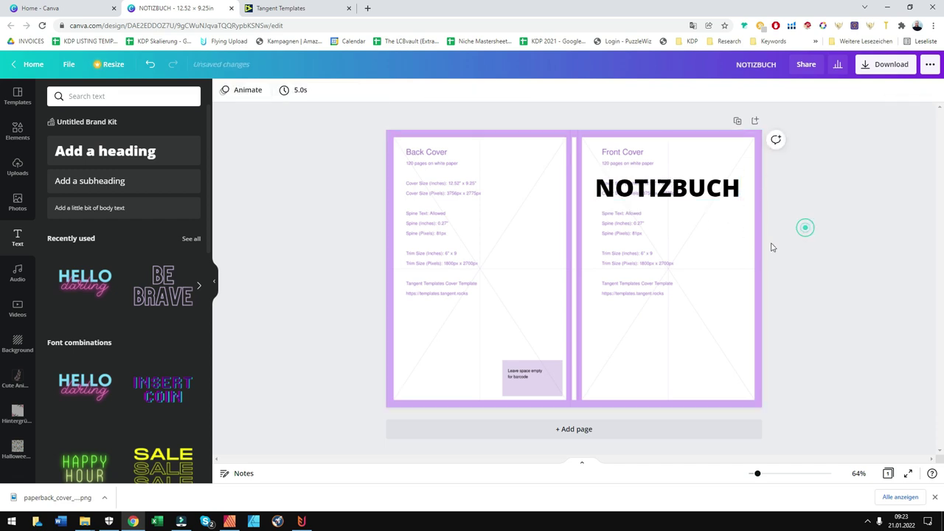
click(688, 189)
Step: Set the NOTIZBUCH title to size 56.8 in the Ask Why Regular font
click(373, 90)
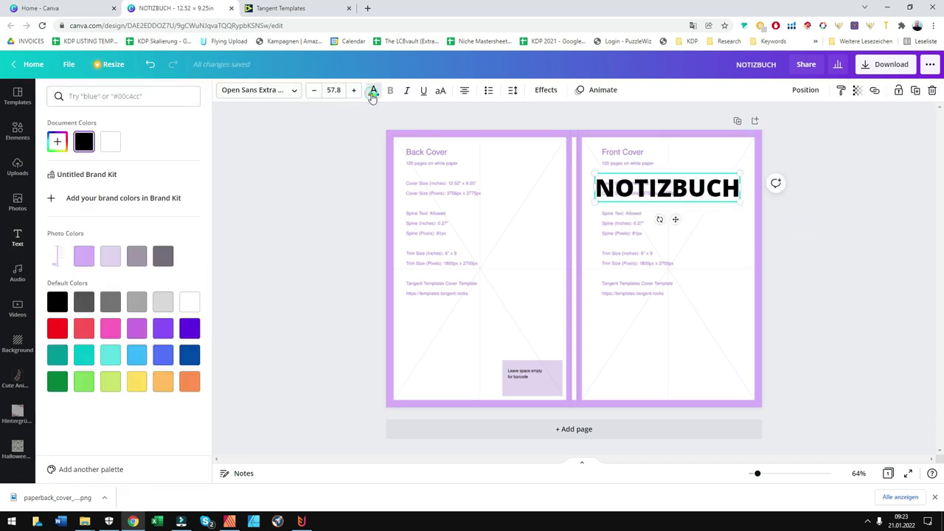
click(373, 90)
click(321, 89)
click(293, 89)
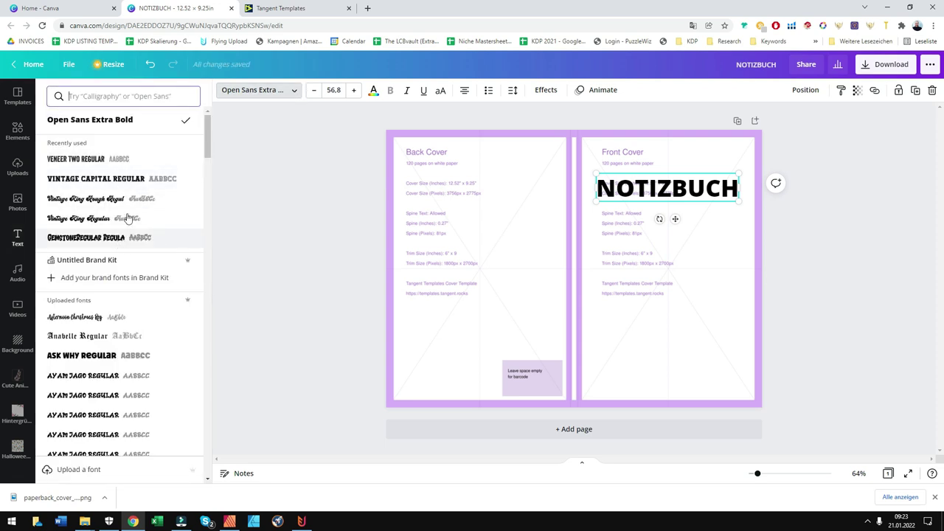
click(123, 354)
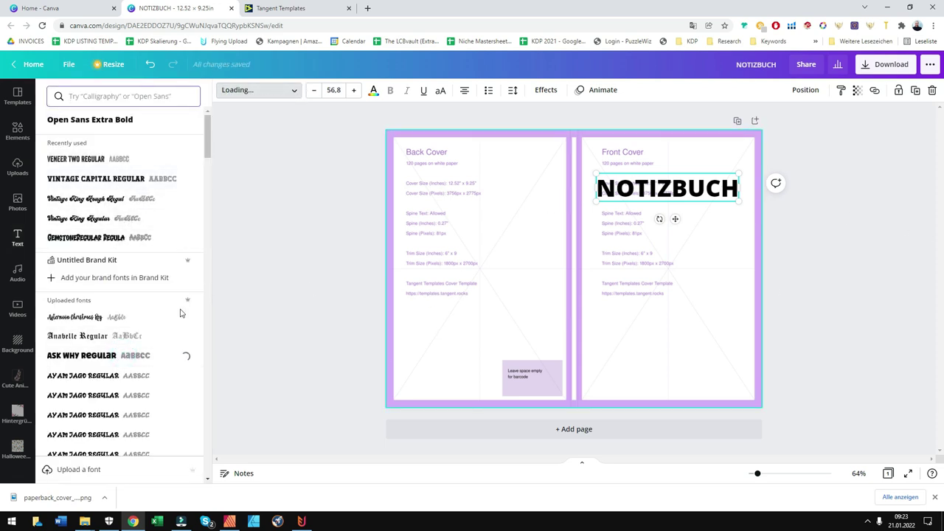
click(312, 292)
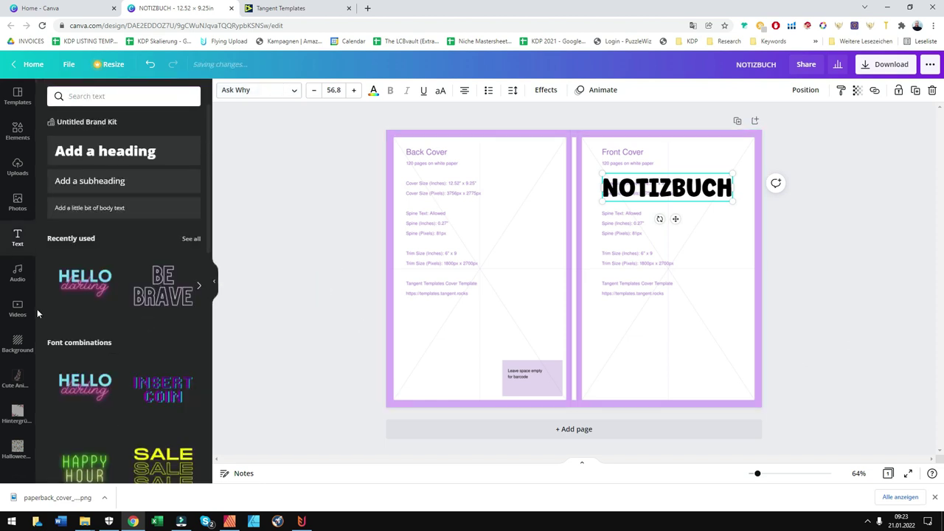
click(18, 342)
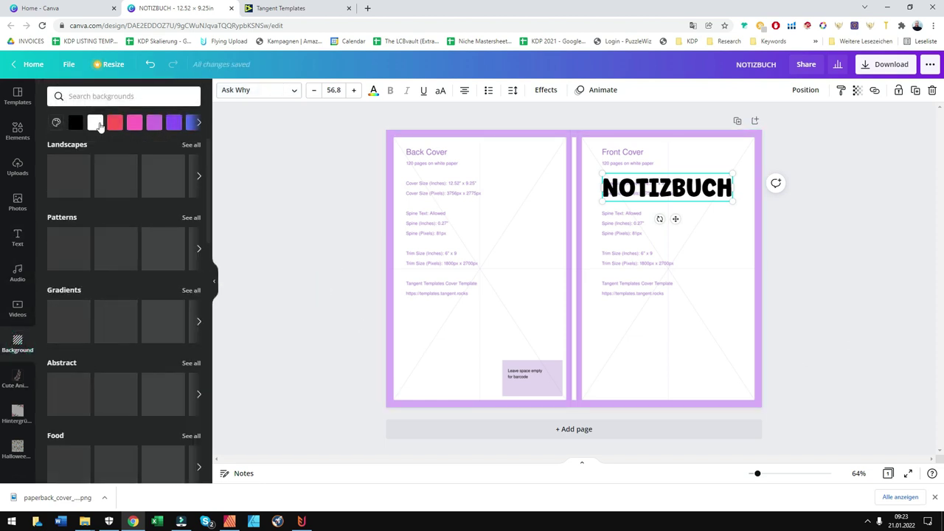
Step: Try red, purple, pink-pattern and beige backgrounds, then apply the snowy forest background
click(114, 122)
click(174, 122)
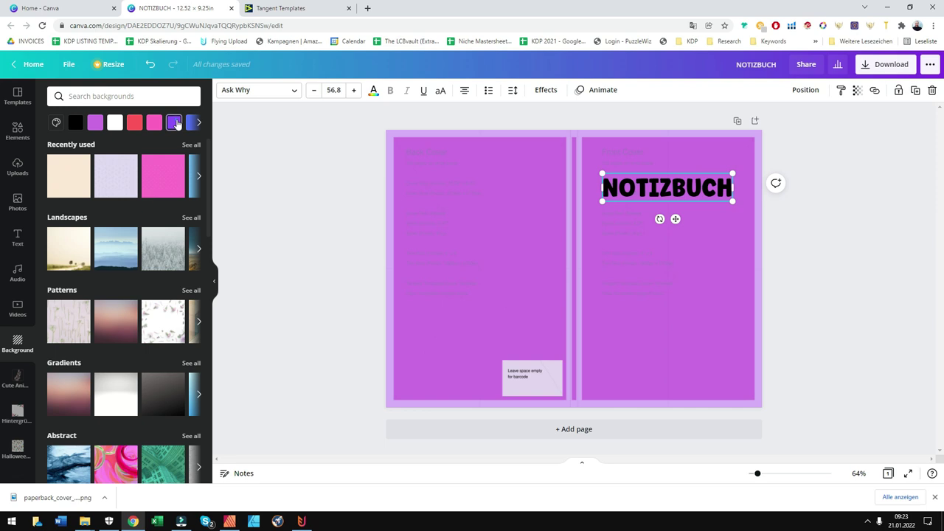
click(175, 123)
click(156, 181)
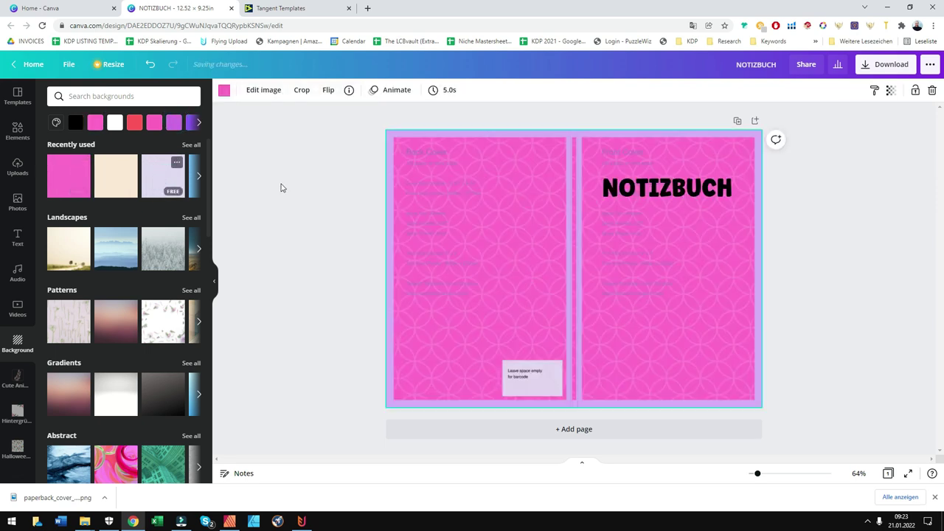
click(120, 180)
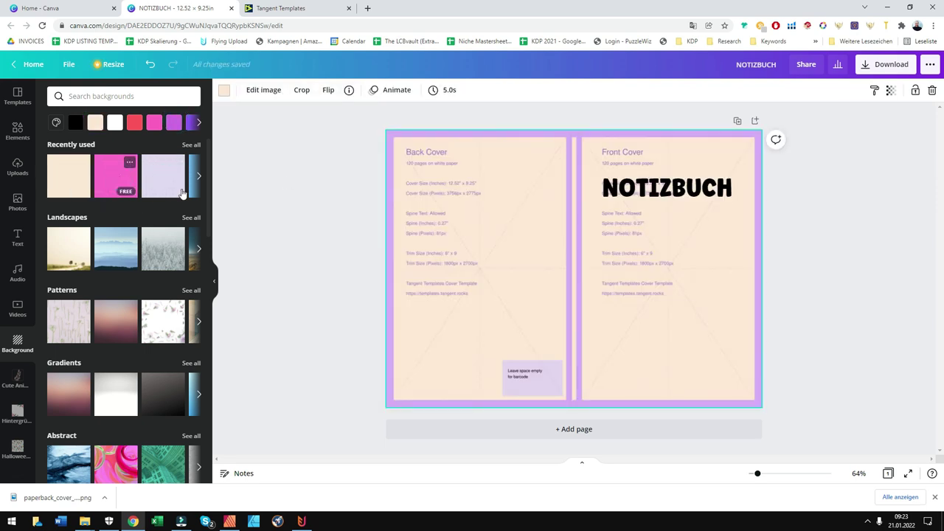
click(163, 251)
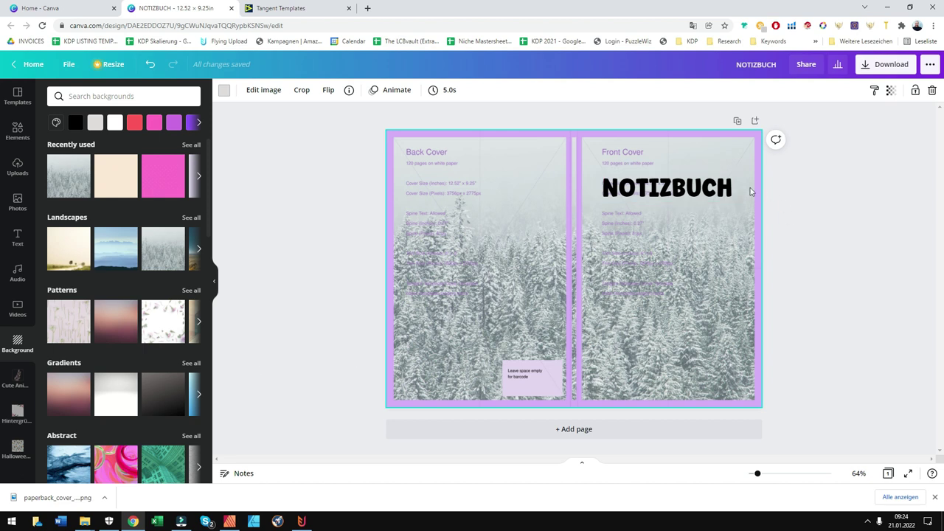
scroll(111, 266, down, 2)
scroll(122, 184, up, 2)
Step: Search backgrounds for TEXTURE and apply the first gold texture as the cover backdrop
click(127, 96)
text(TEXTURE)
key(Return)
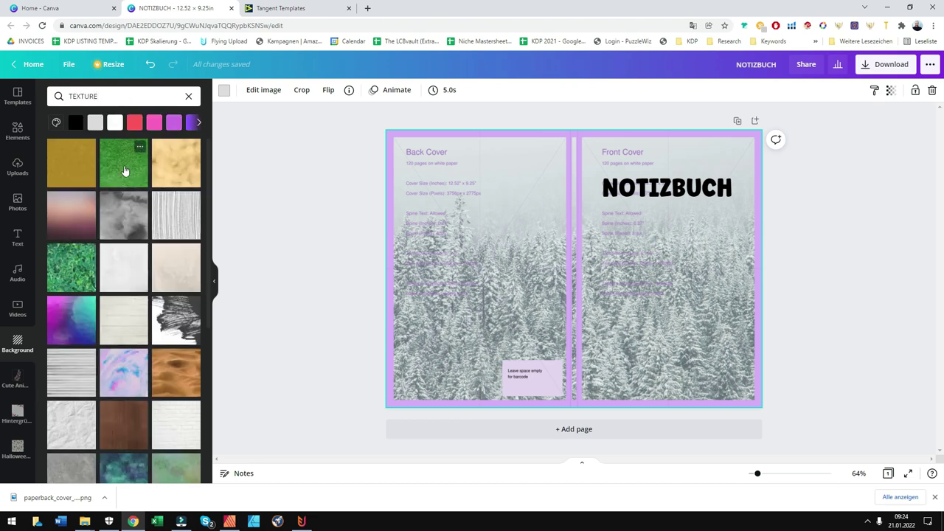
drag(124, 168, 146, 164)
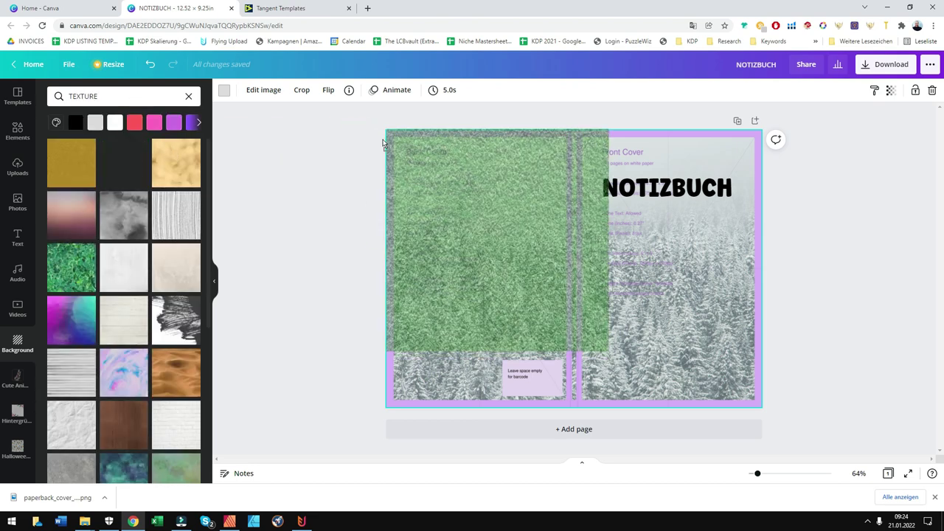
click(176, 171)
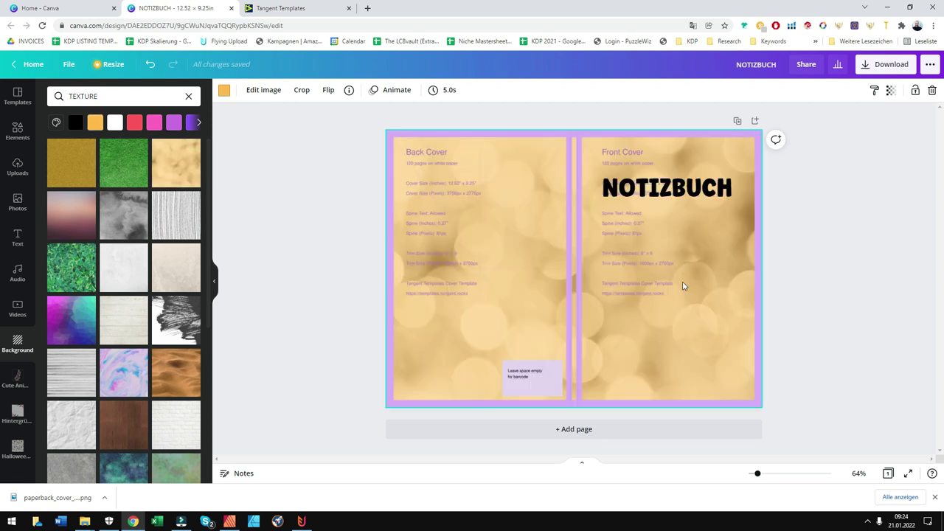
click(85, 145)
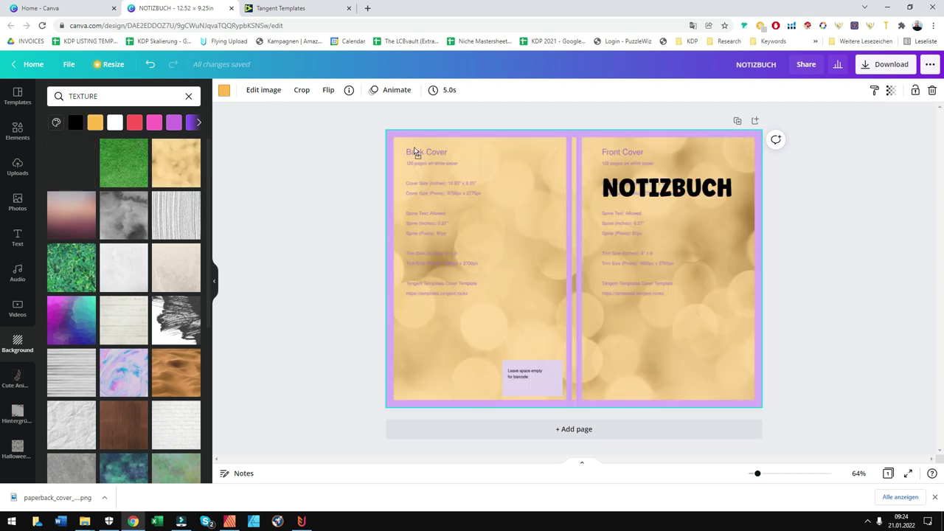
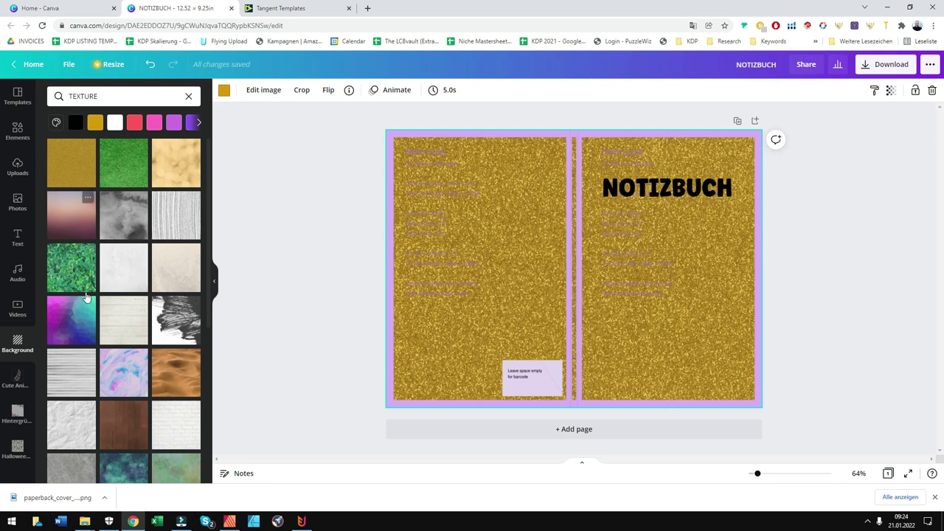
Step: Reset the cover background from gold glitter to plain white and nudge the NOTIZBUCH title left
click(722, 203)
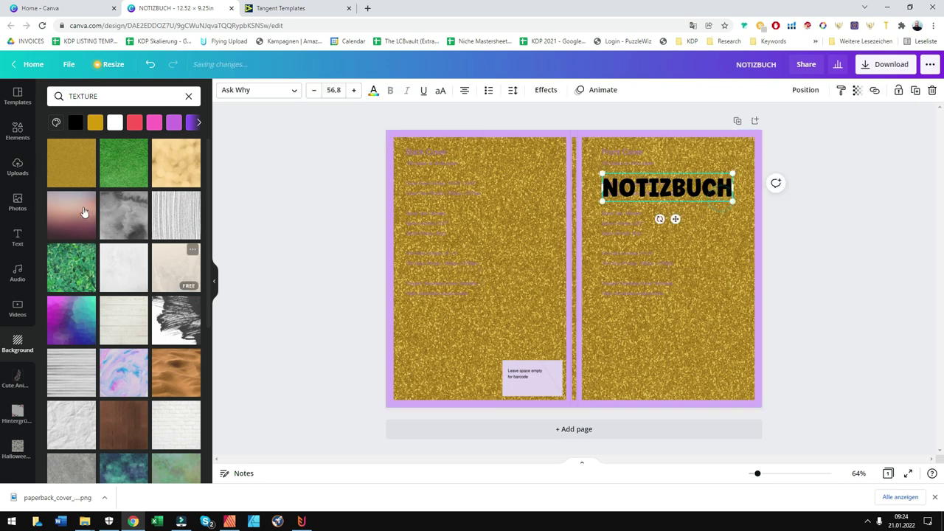
click(113, 123)
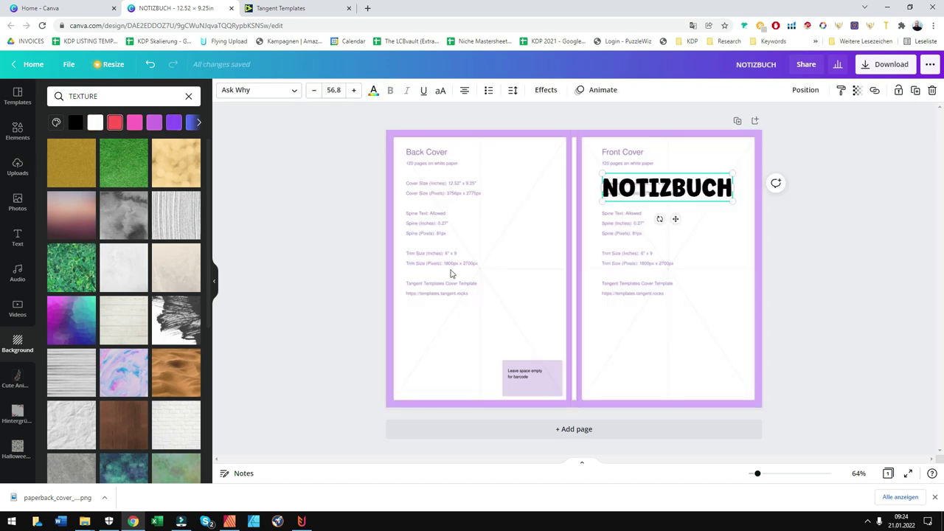
drag(717, 195, 710, 193)
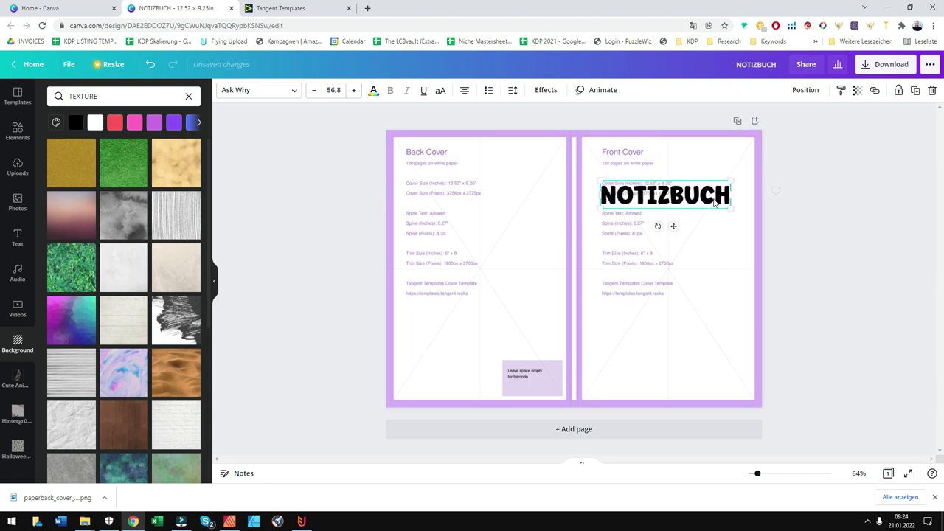
click(695, 253)
click(17, 131)
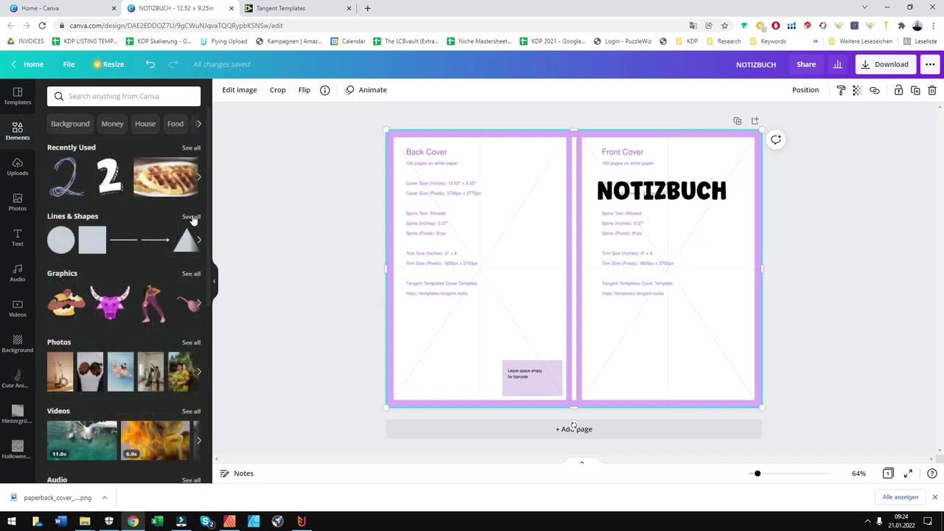
Step: Add a black square outline and shrink it into a small rectangle below the NOTIZBUCH title
click(191, 216)
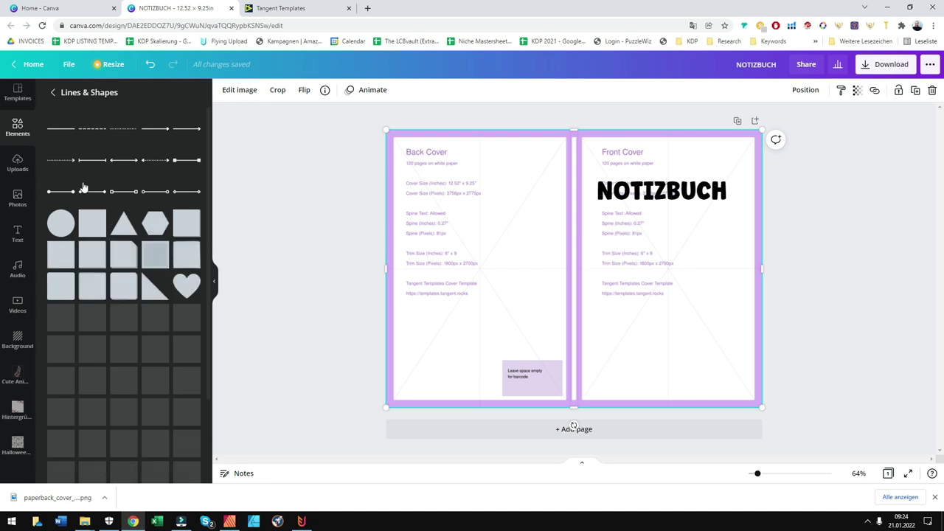
click(126, 302)
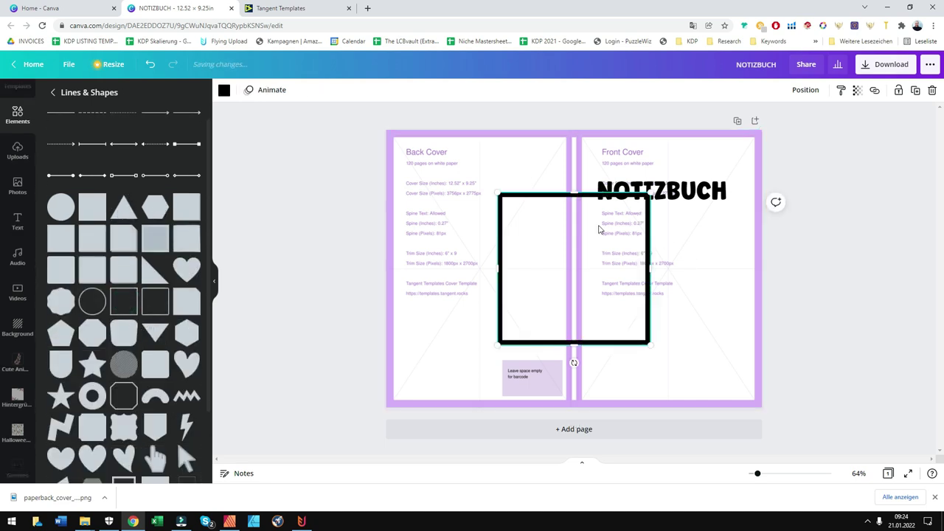
mouse_move(647, 195)
mouse_down()
mouse_move(535, 309)
mouse_move(583, 325)
mouse_up()
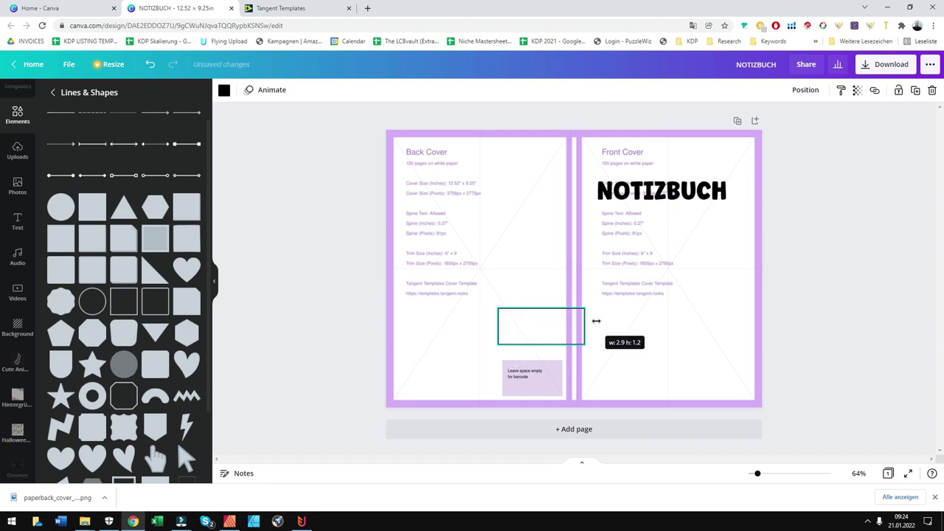
drag(543, 339, 665, 255)
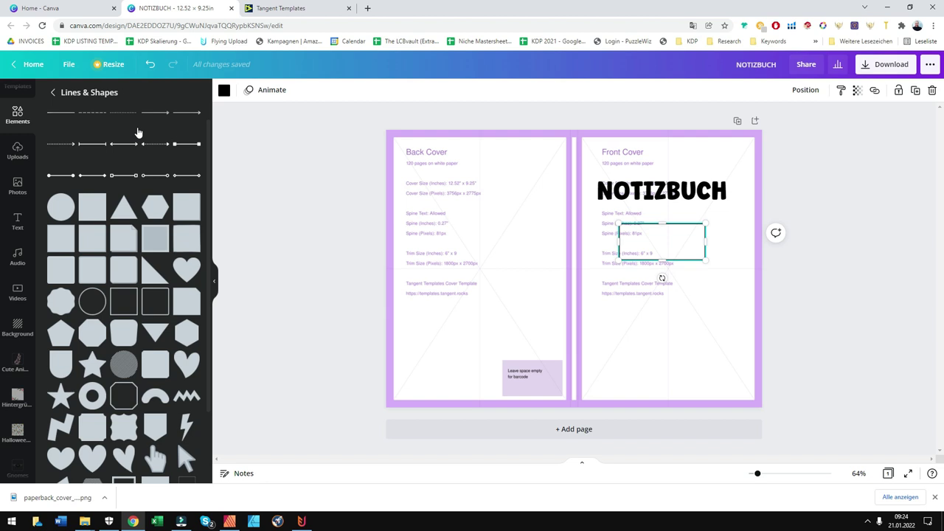
Step: Add a dotted line, shortened and levelled inside the rectangle
scroll(132, 140, up, 1)
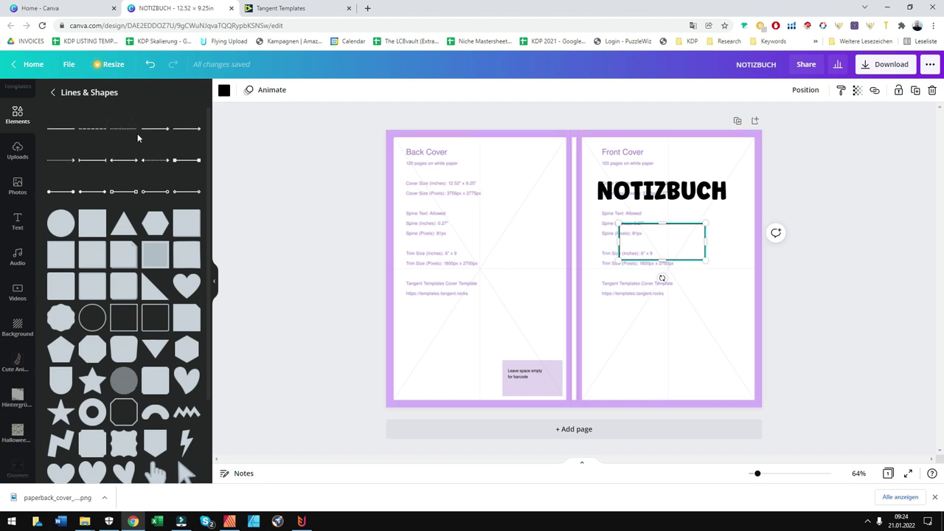
drag(112, 124, 596, 268)
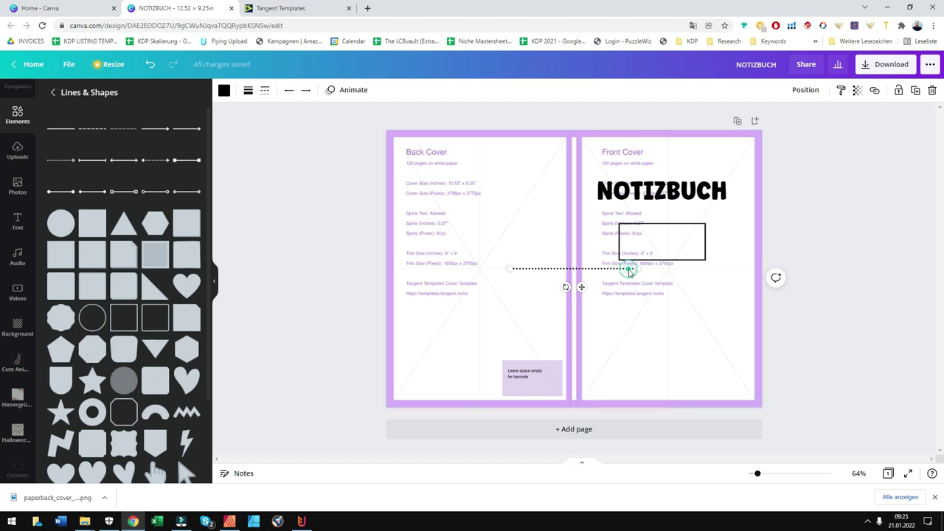
mouse_move(634, 268)
mouse_down()
mouse_move(738, 247)
mouse_move(683, 244)
mouse_up()
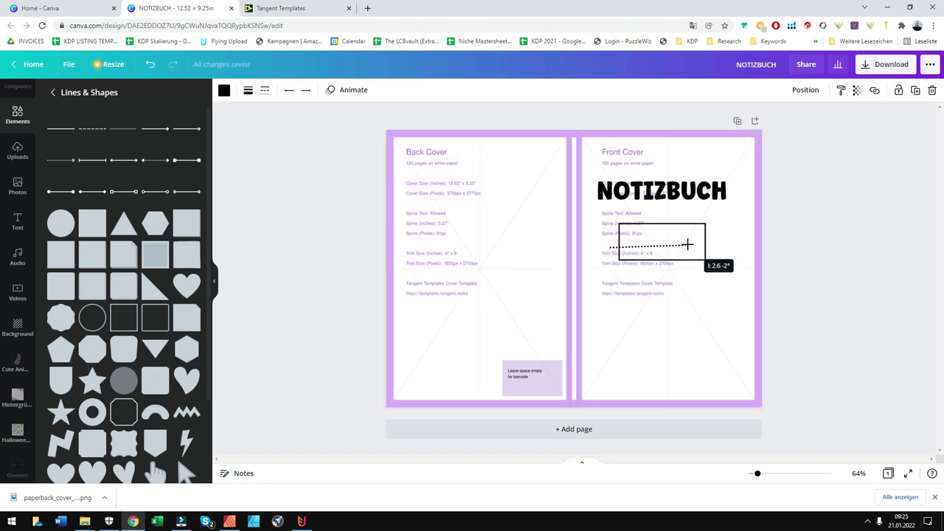
drag(683, 245, 671, 271)
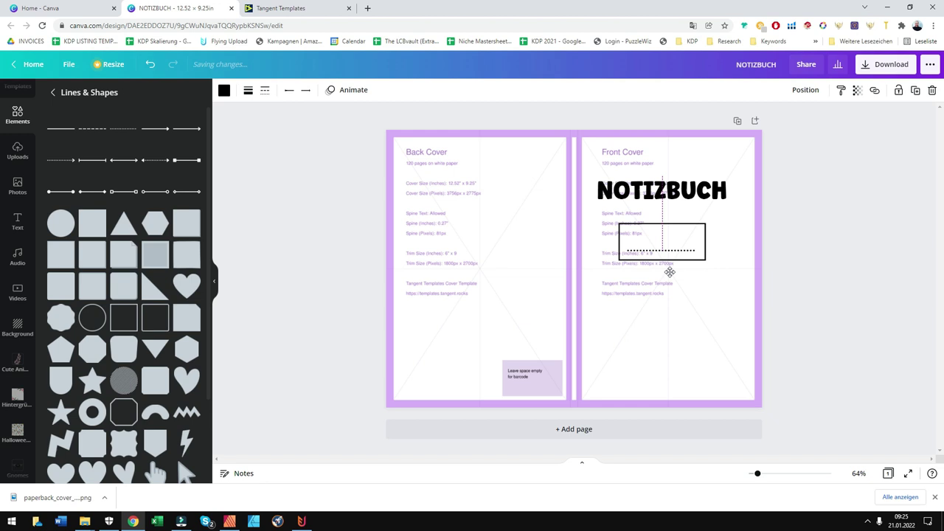
click(661, 190)
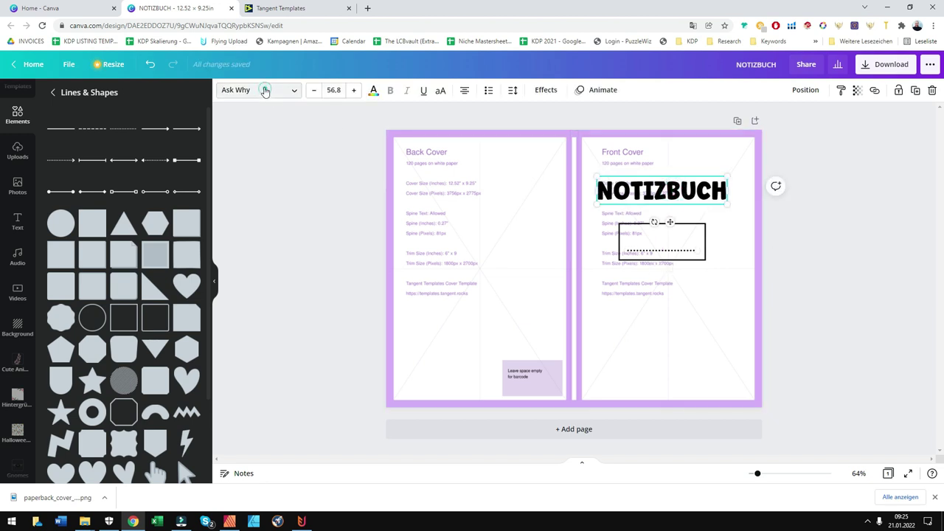
Step: Set the NOTIZBUCH title font to Bebas Neue Cyrillic via a BEBAS search
click(265, 90)
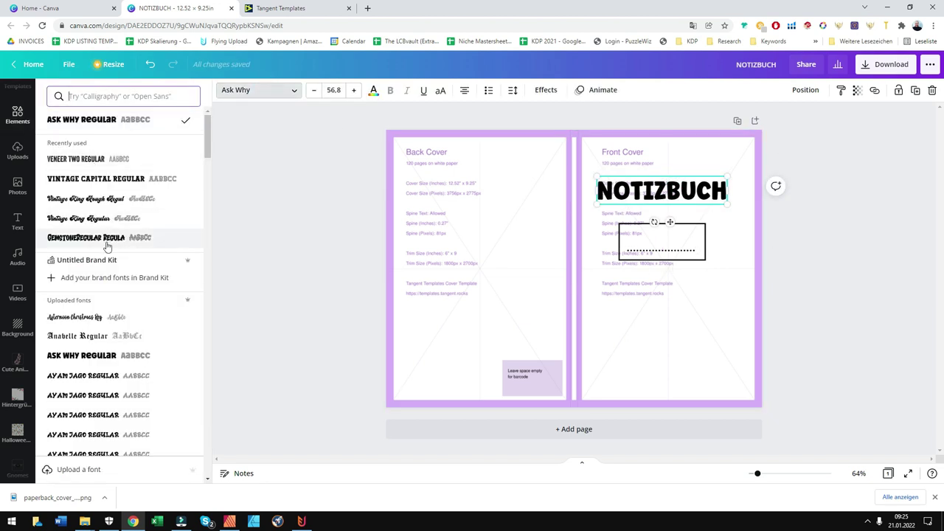
scroll(106, 337, down, 2)
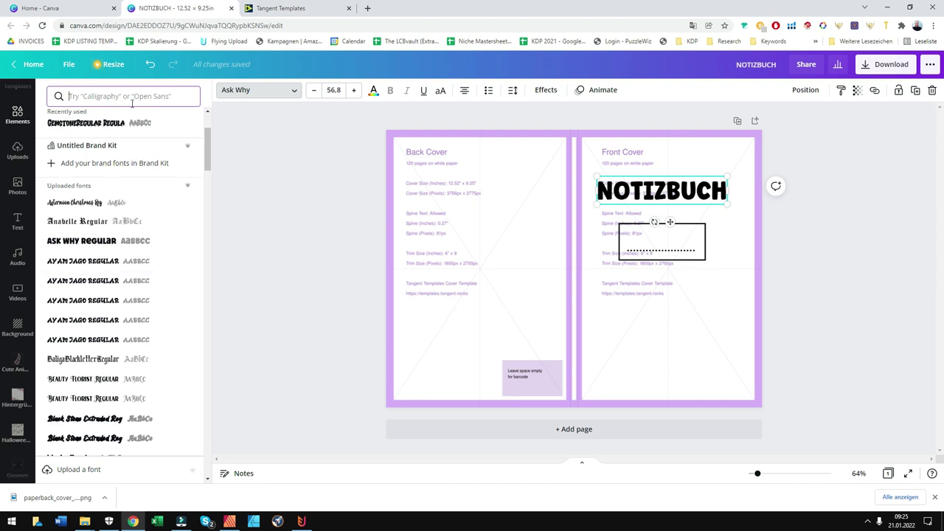
text(BEBAS)
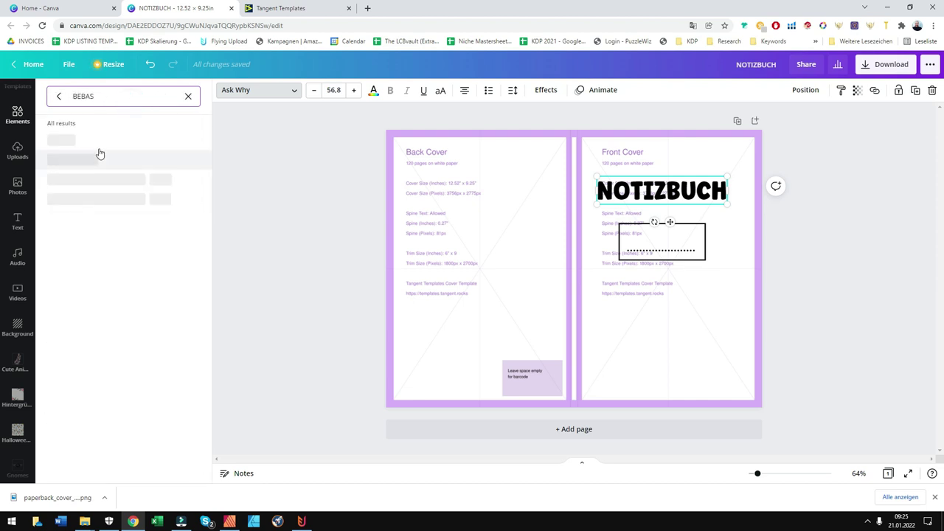
click(96, 162)
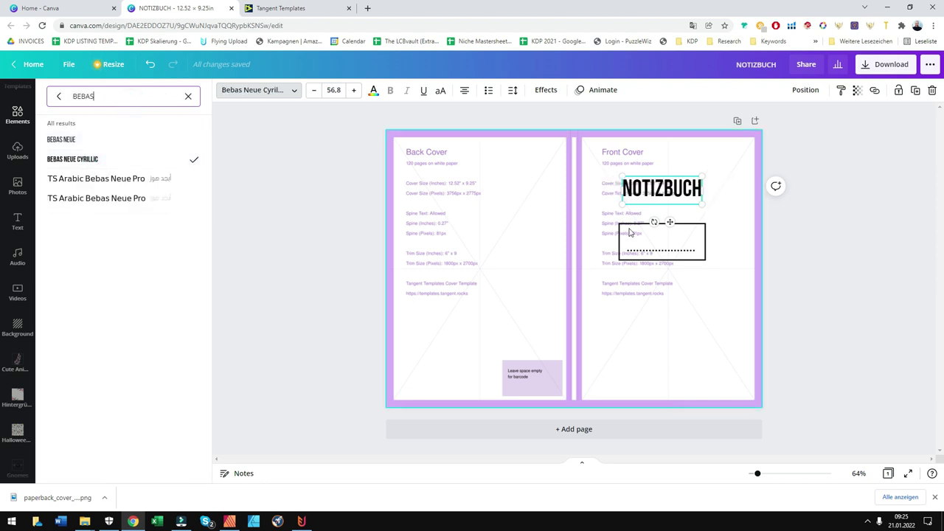
click(868, 270)
Step: Shrink the title to 43.9 inside the box and reposition the template image
drag(679, 193, 682, 242)
drag(730, 281, 679, 236)
mouse_move(690, 320)
mouse_down()
mouse_move(698, 336)
mouse_move(677, 327)
mouse_up()
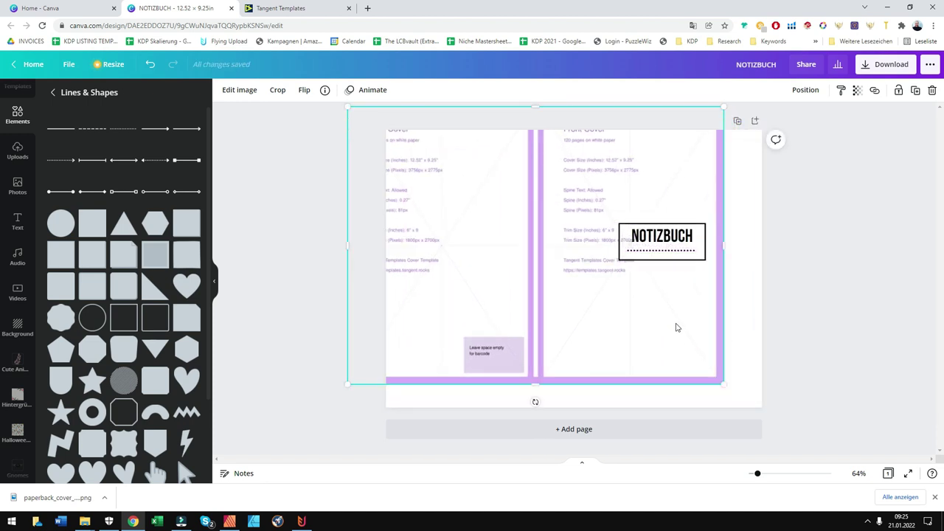
Step: Shift the template image left and move the boxed title up toward the page top
drag(669, 323, 507, 323)
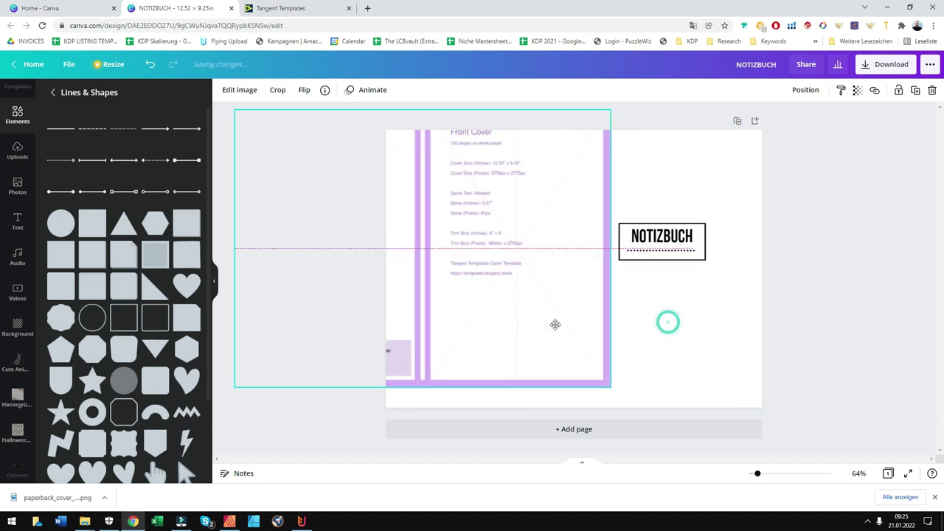
click(722, 281)
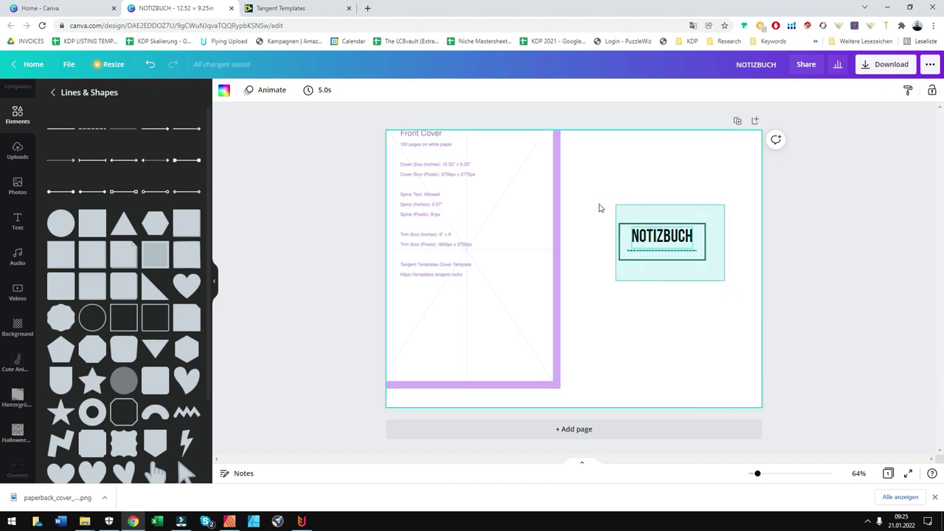
drag(692, 235, 696, 161)
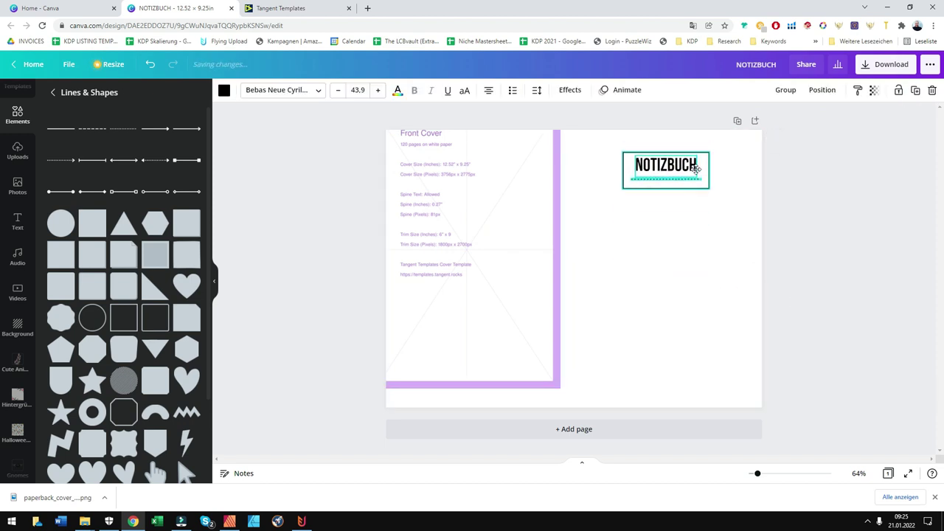
mouse_move(710, 188)
mouse_down()
mouse_move(737, 212)
mouse_move(722, 194)
mouse_up()
click(713, 227)
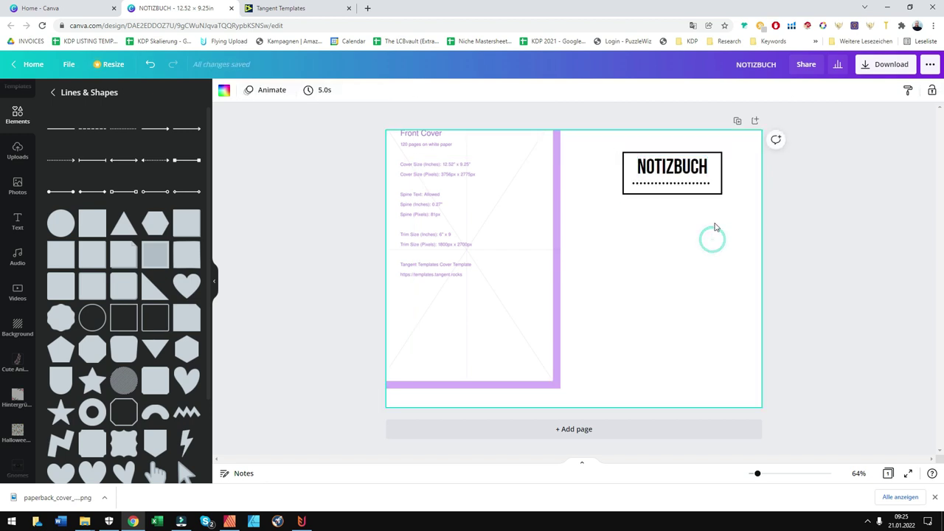
Step: Enlarge the NOTIZBUCH text to 56.9 so it fills the box
click(697, 188)
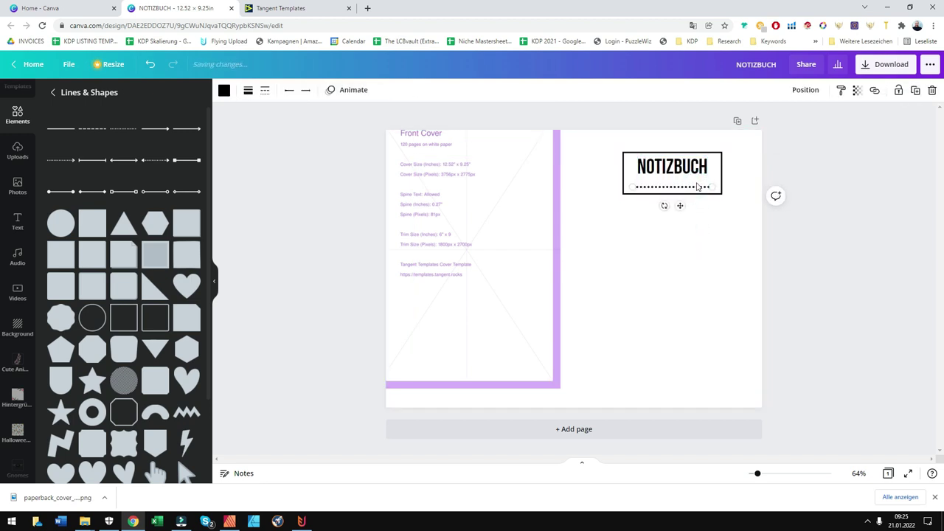
click(667, 169)
click(639, 180)
click(649, 172)
click(637, 178)
drag(637, 179, 632, 182)
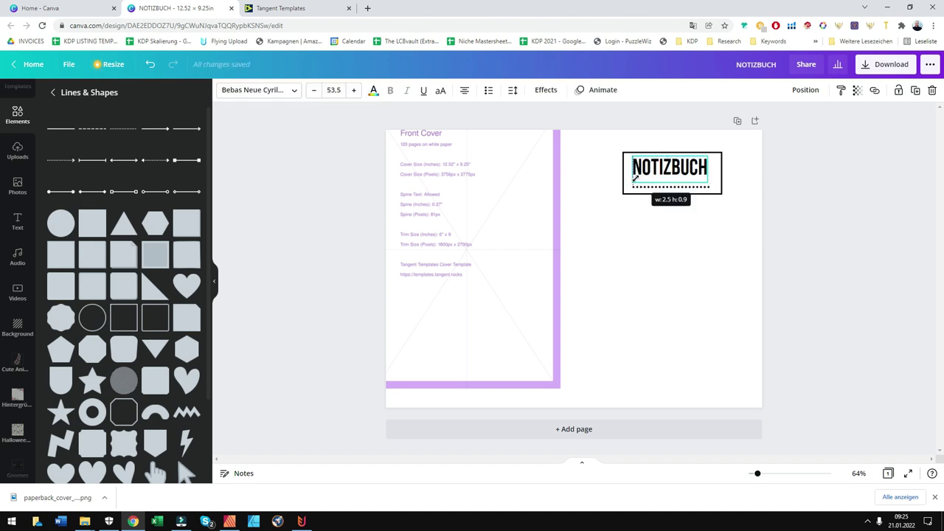
drag(710, 151, 714, 153)
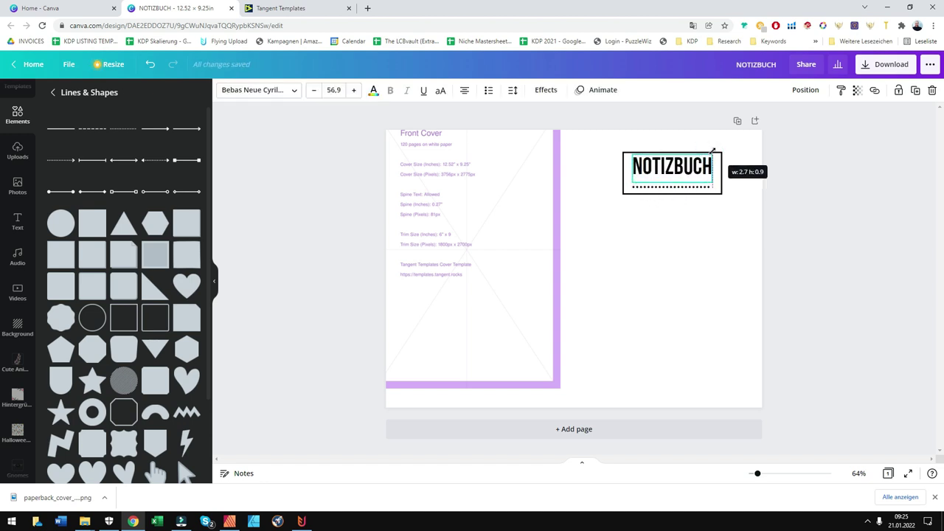
click(734, 176)
Step: Make the title's rectangle taller and restore the template image to fill the page
click(722, 171)
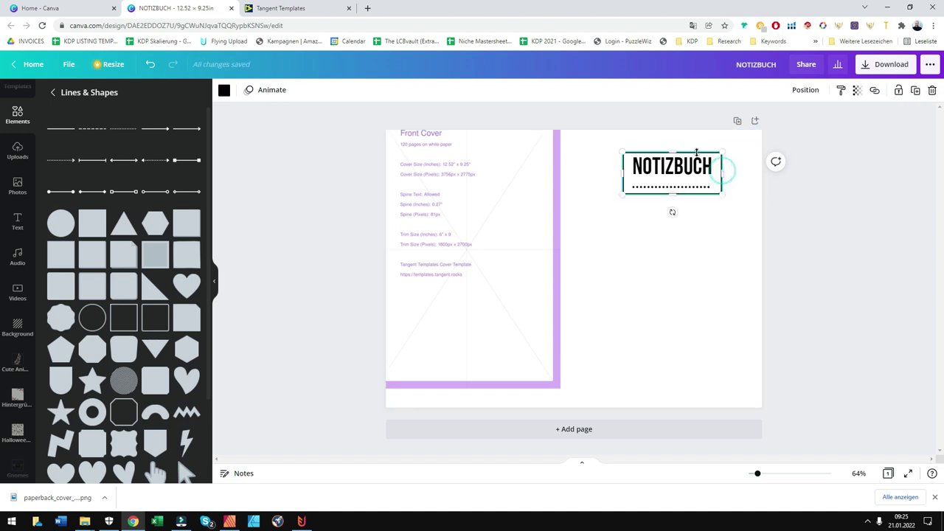
drag(678, 151, 677, 146)
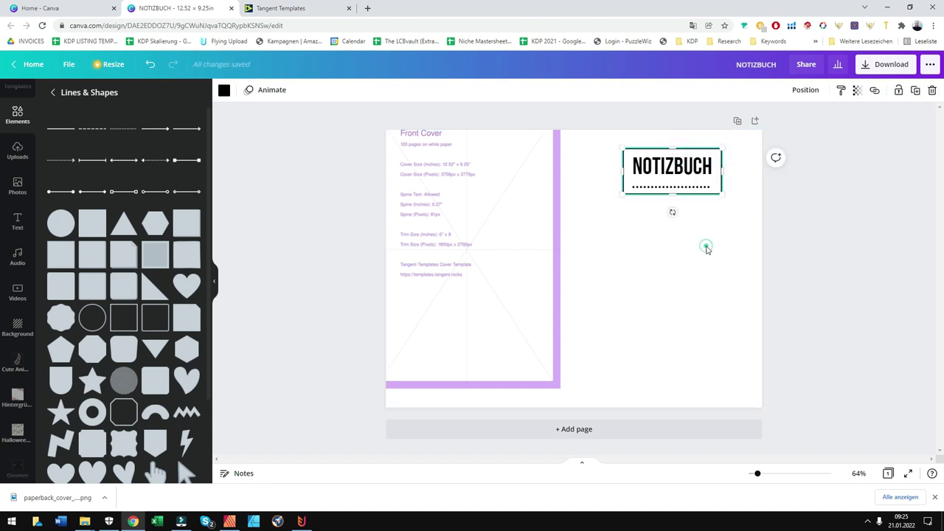
click(591, 268)
click(497, 279)
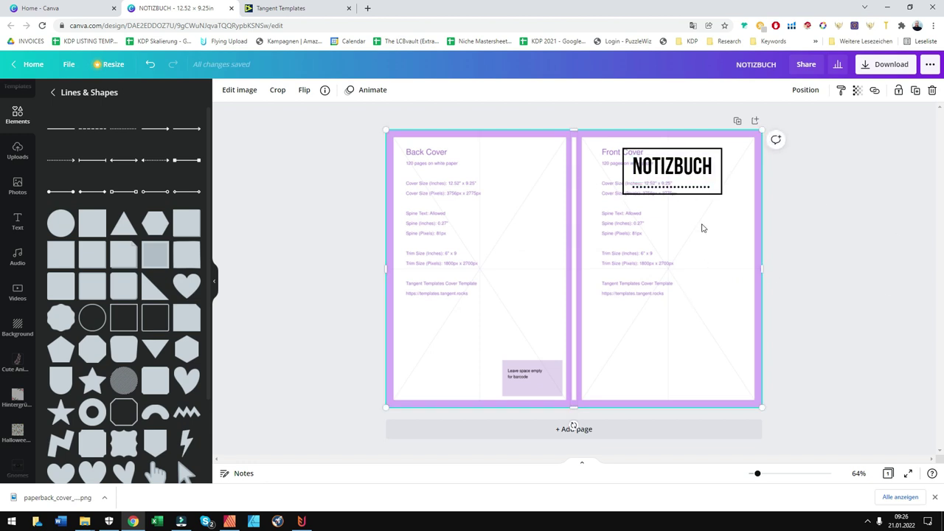
Step: Lock the cover template image in place
click(691, 167)
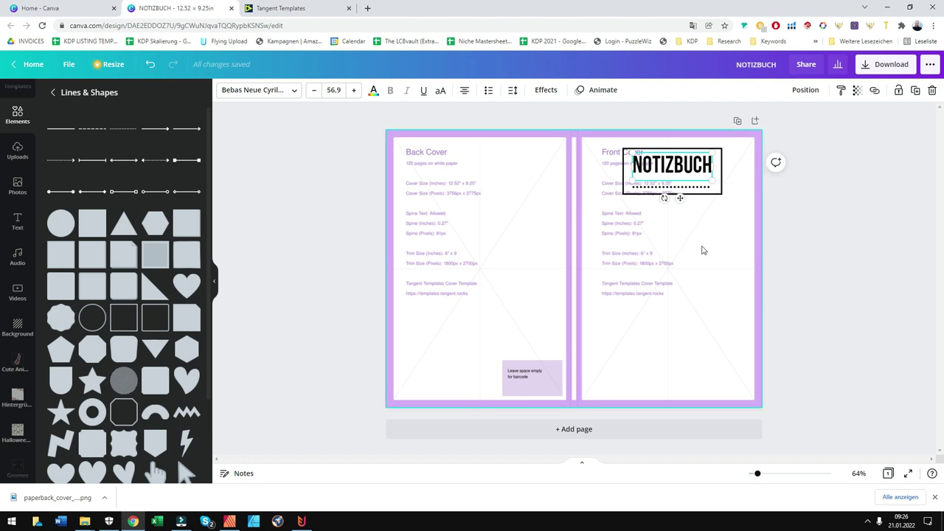
click(753, 284)
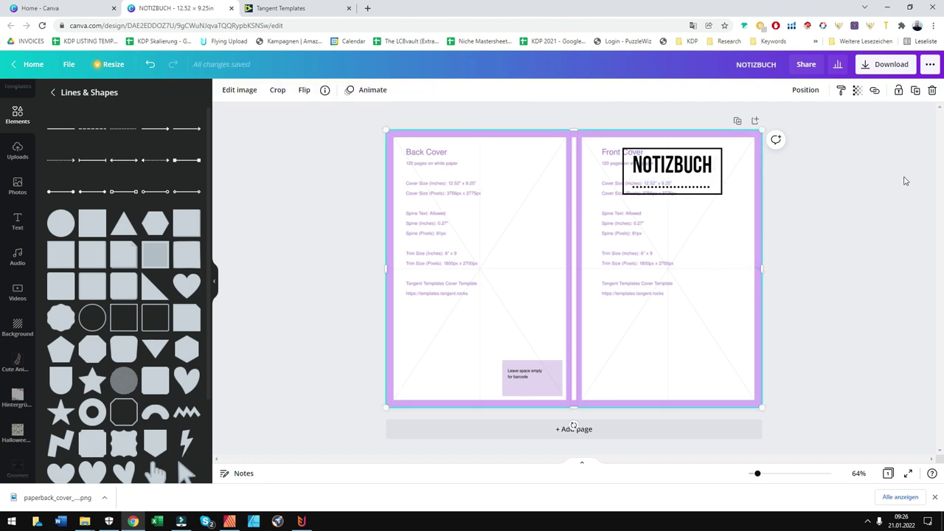
click(898, 92)
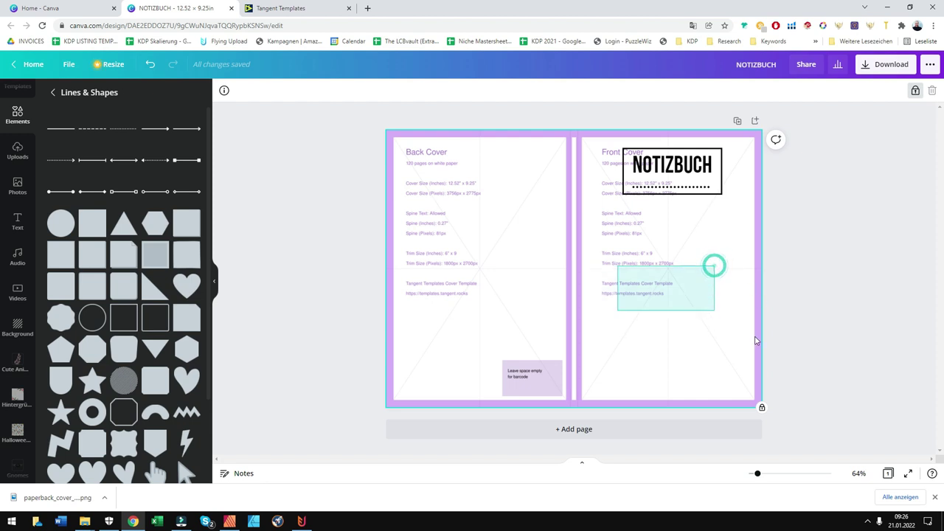
Step: Move the NOTIZBUCH title group near the top and enlarge it to font size 67
drag(710, 260, 770, 290)
click(697, 229)
drag(723, 226, 616, 148)
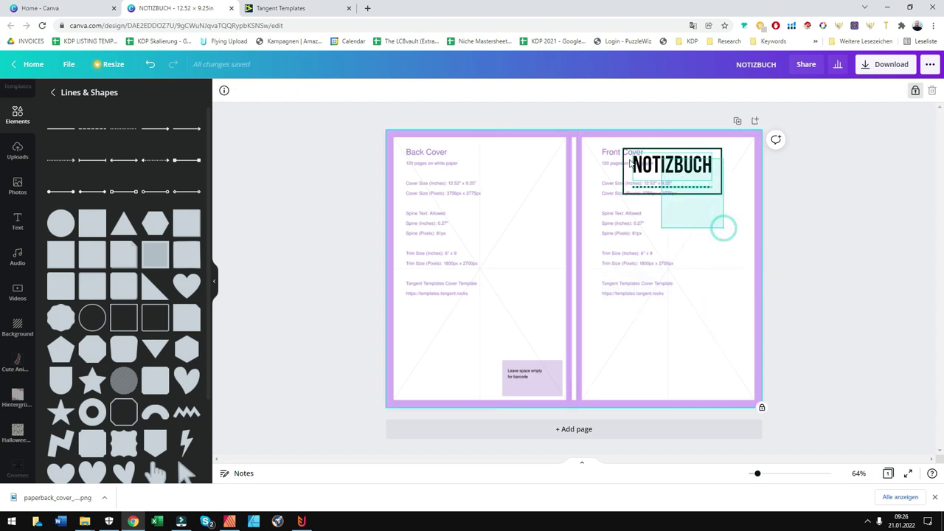
drag(671, 170, 654, 186)
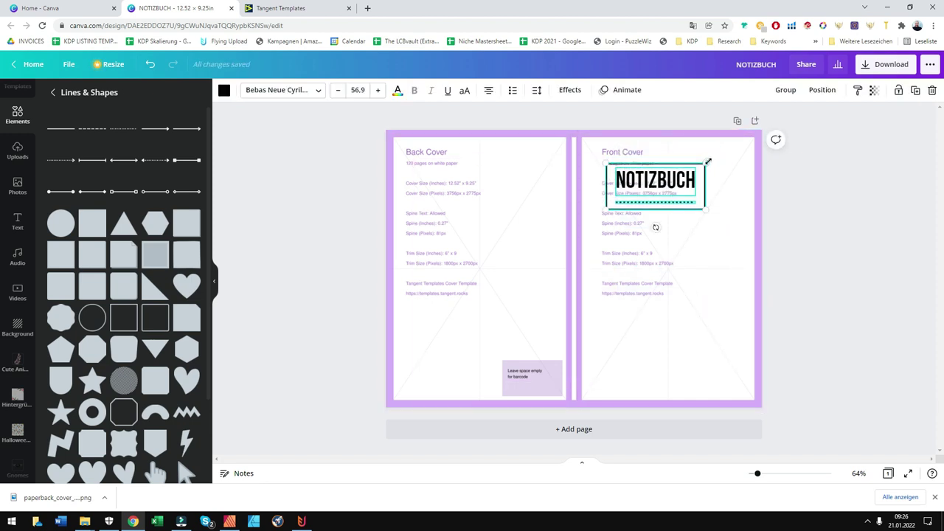
drag(704, 163, 724, 150)
mouse_move(702, 180)
mouse_down()
mouse_move(706, 173)
mouse_move(709, 184)
mouse_up()
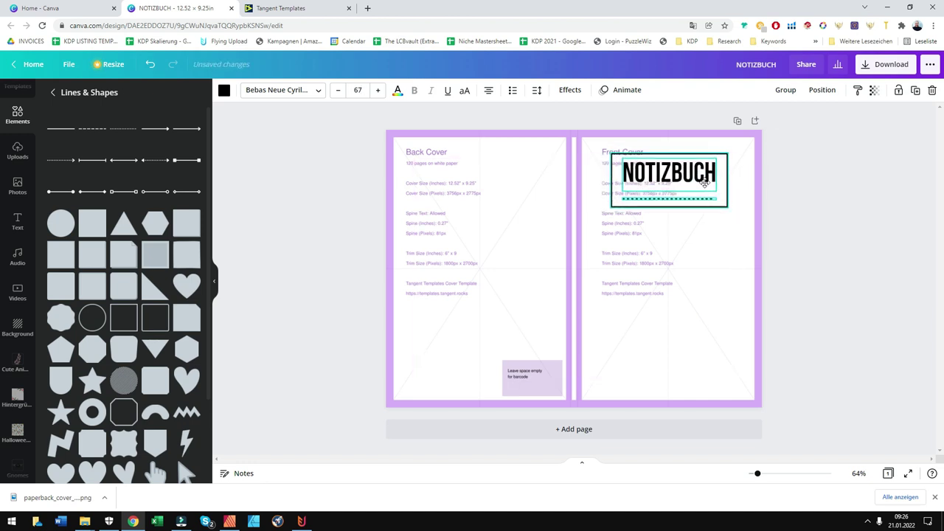
click(713, 333)
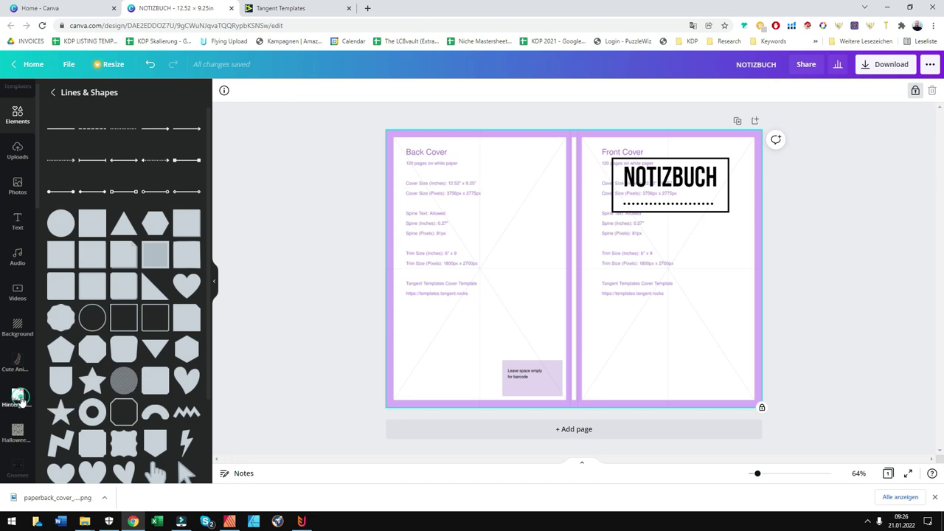
Step: Place the pink floral pattern from Hintergründe KDP and stretch it over the whole cover
click(21, 399)
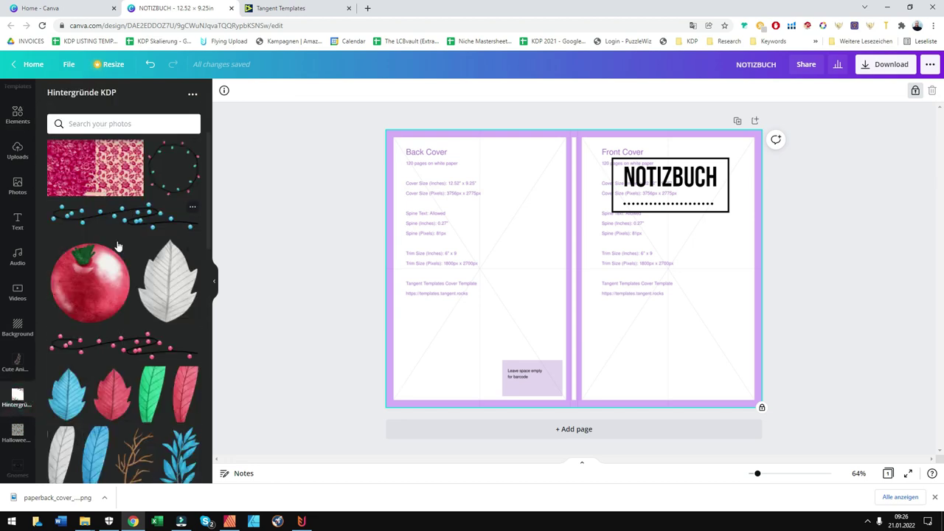
drag(99, 177, 452, 159)
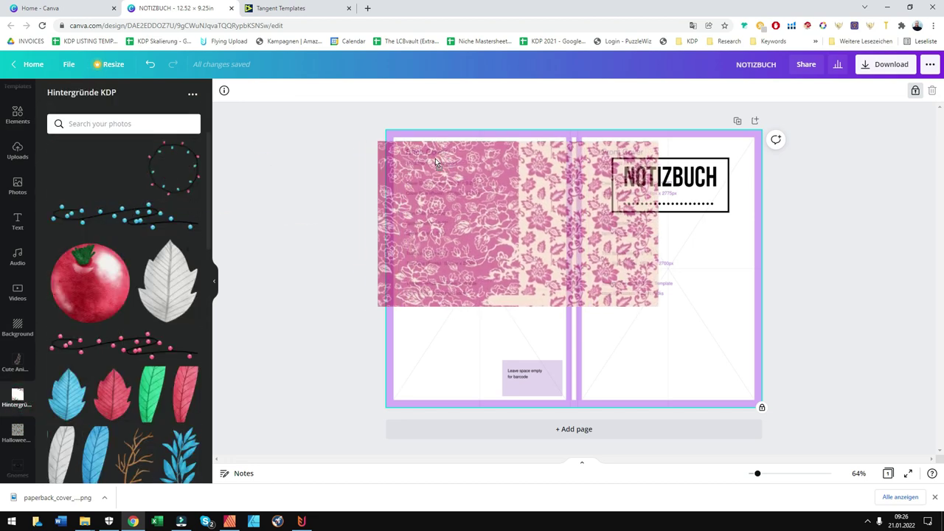
drag(460, 211, 453, 202)
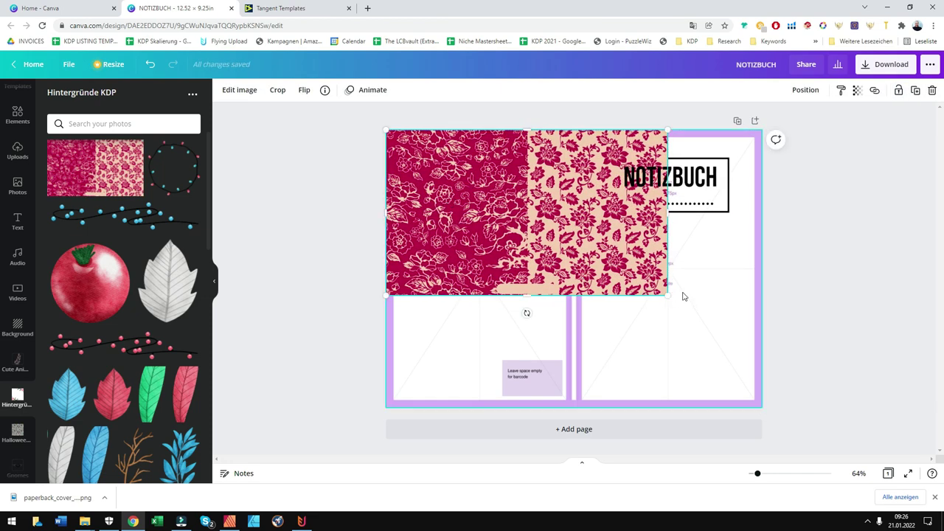
drag(668, 298, 875, 446)
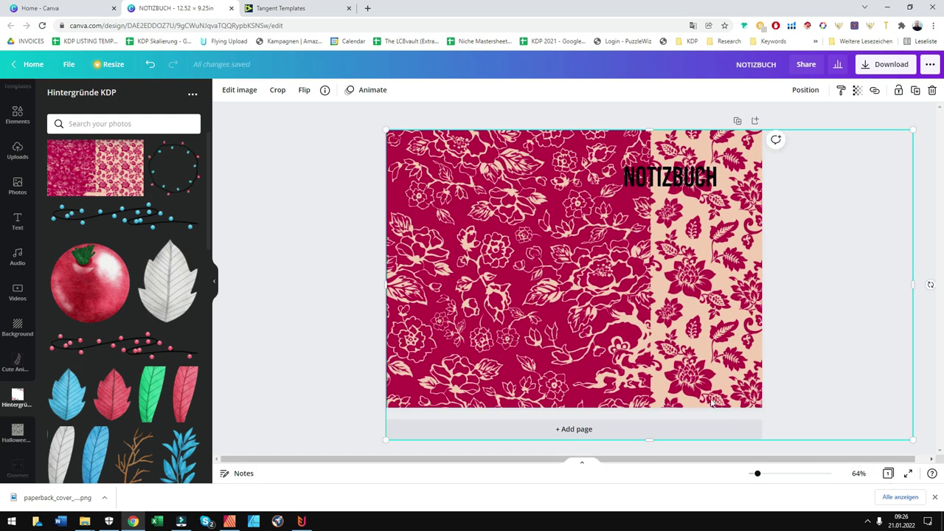
drag(646, 390, 607, 384)
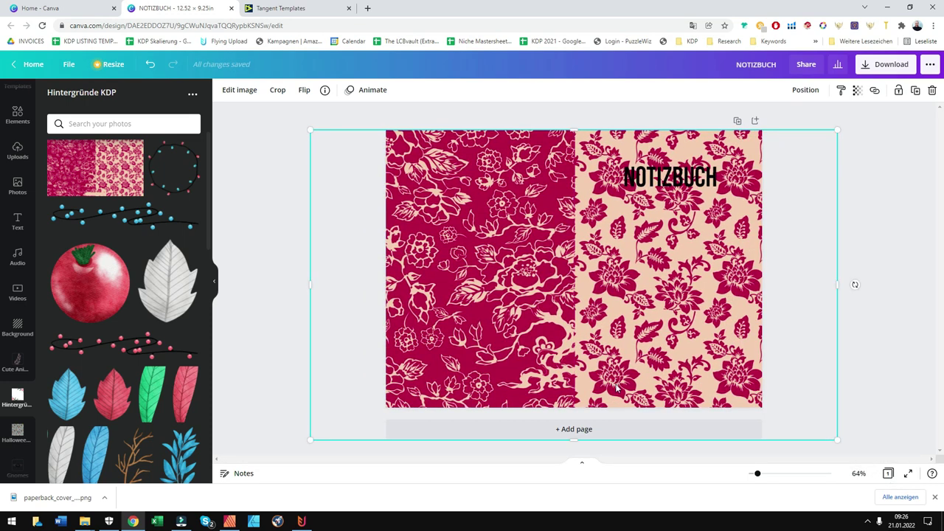
drag(676, 354, 693, 354)
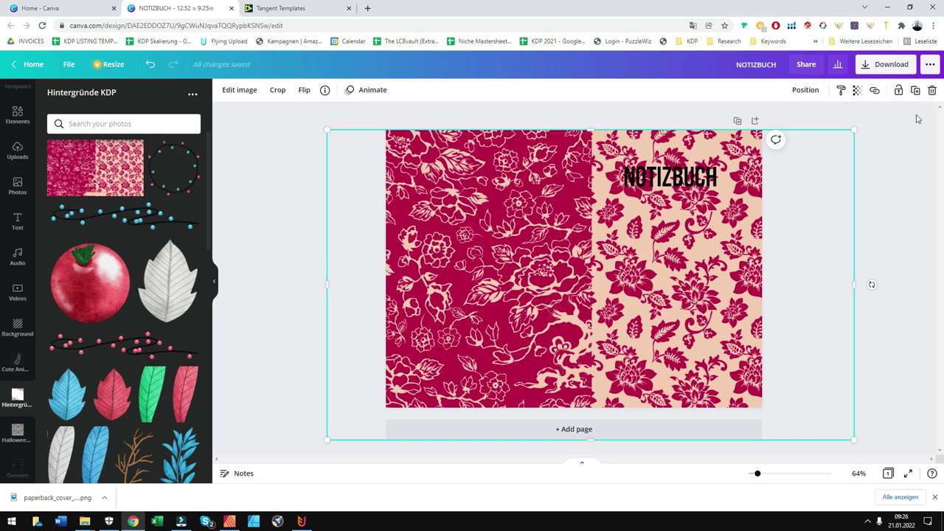
Step: Send the floral image to the back, then delete it
click(810, 92)
click(771, 140)
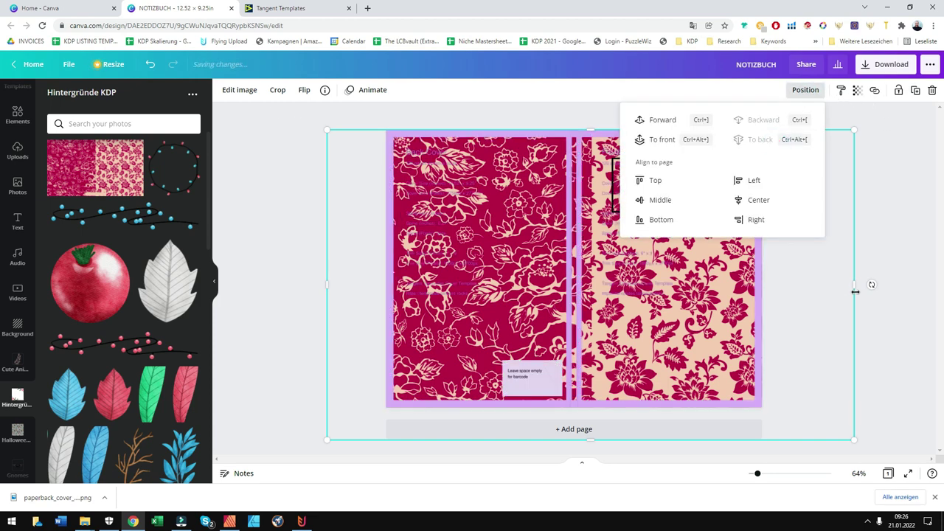
drag(666, 325, 649, 319)
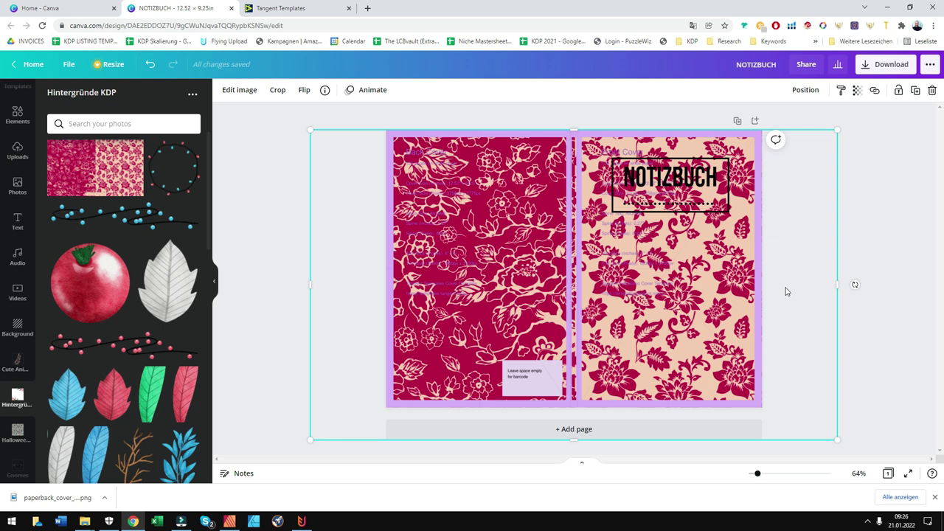
key(Delete)
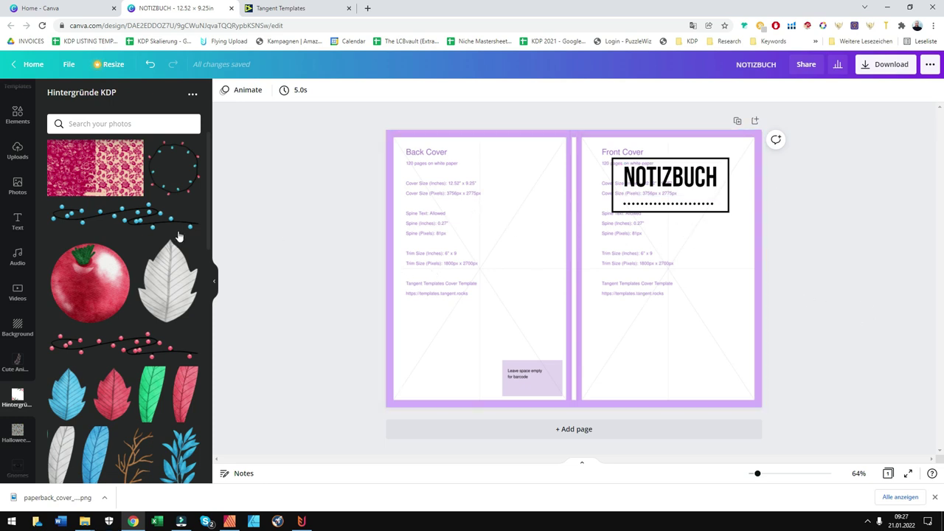
scroll(22, 280, up, 1)
scroll(30, 340, down, 2)
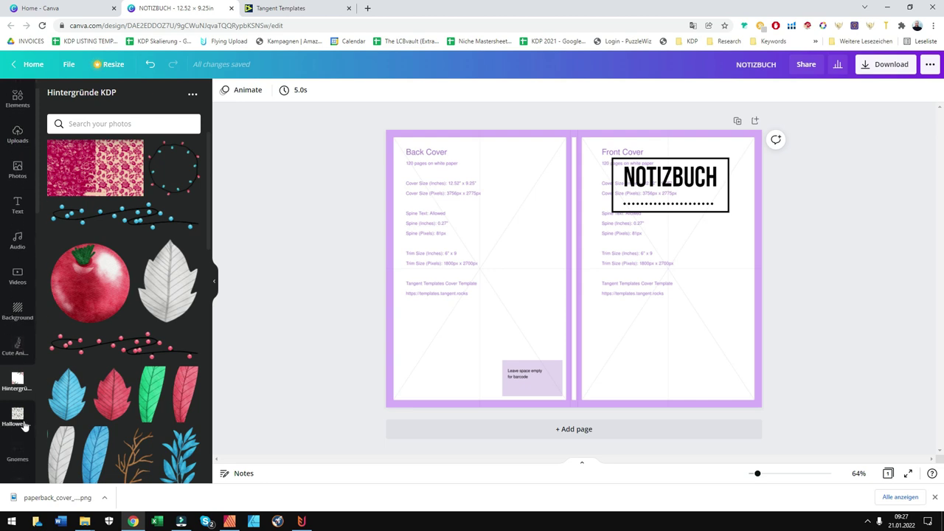
scroll(31, 349, up, 2)
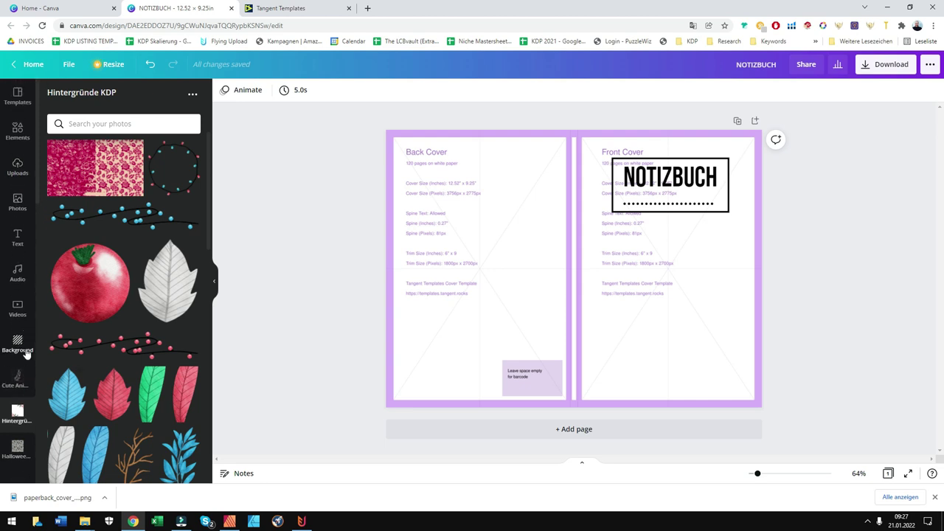
Step: Fill the cover with the grey striped texture from the Background textures
click(22, 343)
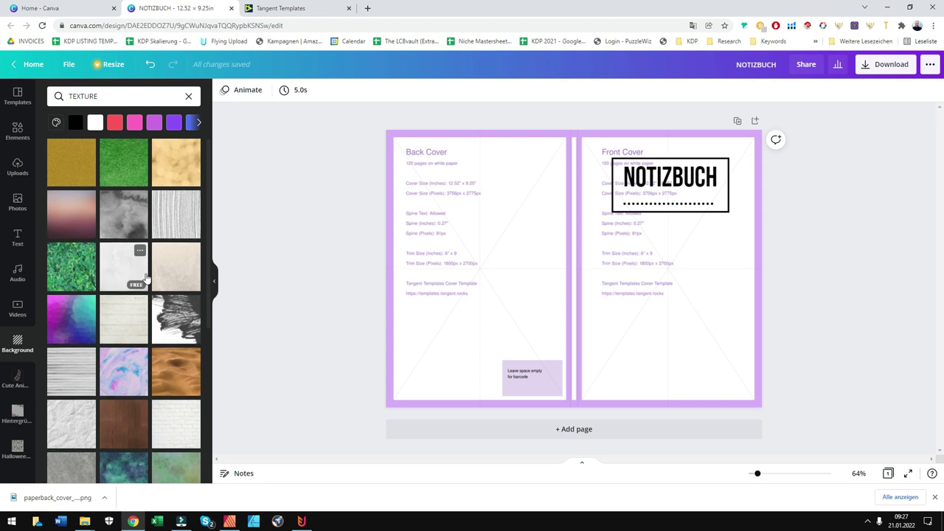
scroll(144, 288, down, 1)
scroll(164, 327, down, 1)
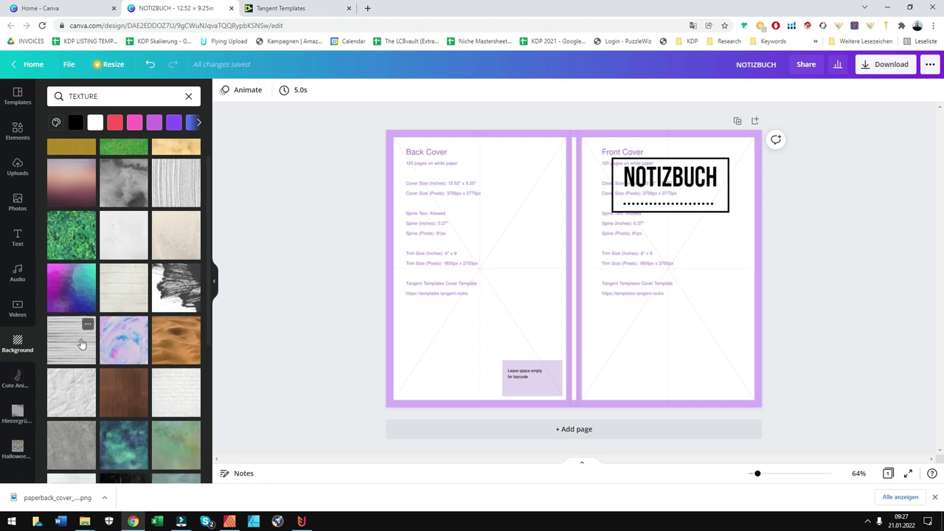
mouse_move(87, 325)
mouse_down()
mouse_move(424, 161)
mouse_move(582, 305)
mouse_up()
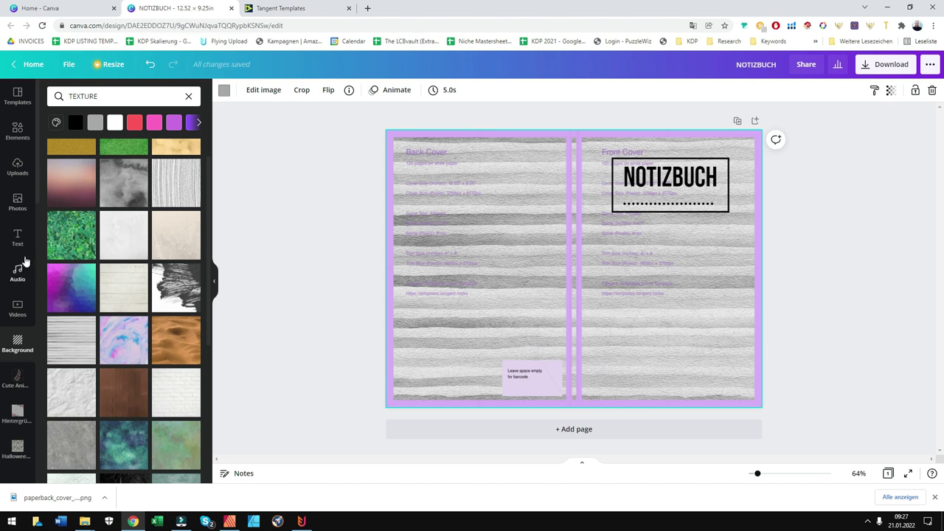
Step: Add a grey square and stretch it into a thin, about 1.1 × 9.3, strip down the spine
click(18, 131)
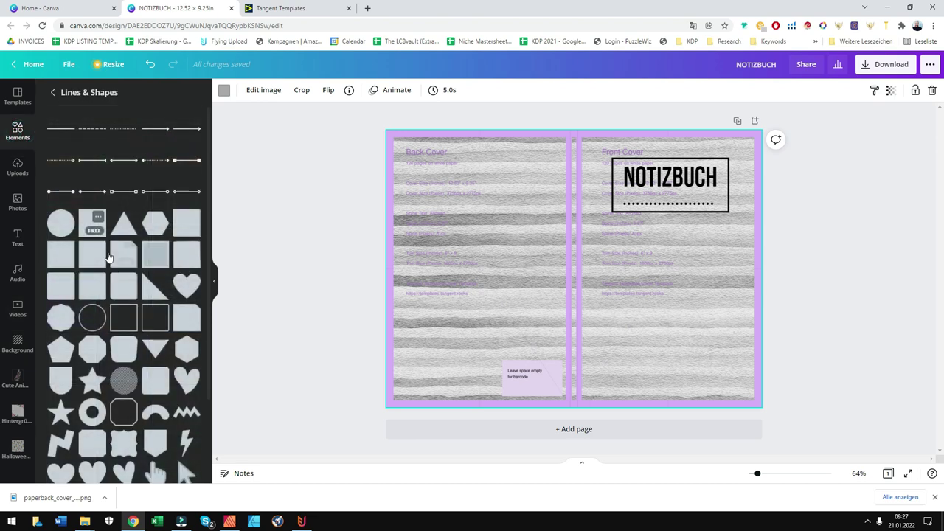
click(102, 231)
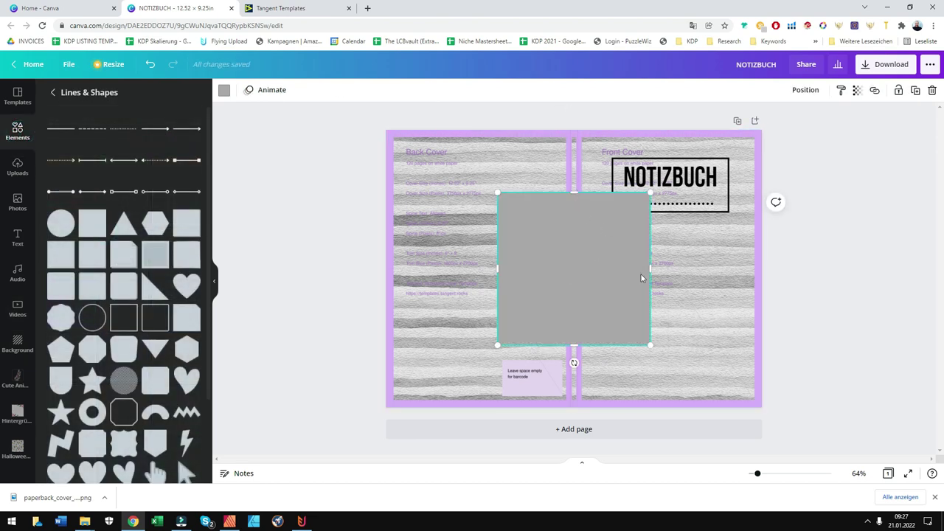
mouse_move(638, 264)
mouse_down()
mouse_move(528, 249)
mouse_move(579, 190)
mouse_up()
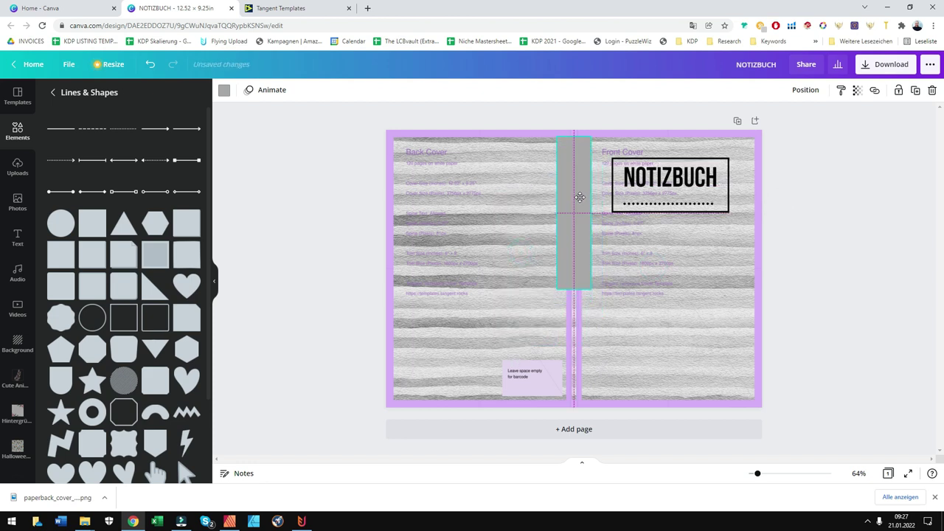
drag(574, 283, 567, 399)
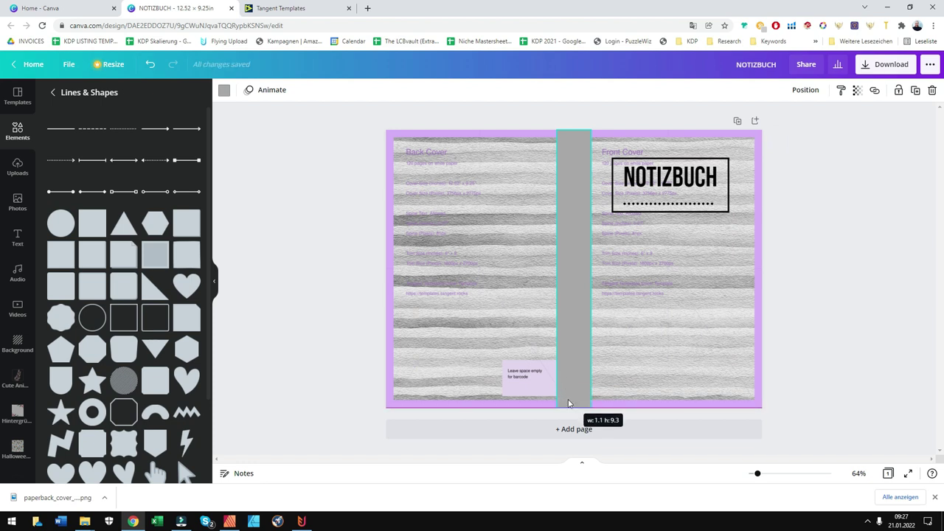
click(699, 270)
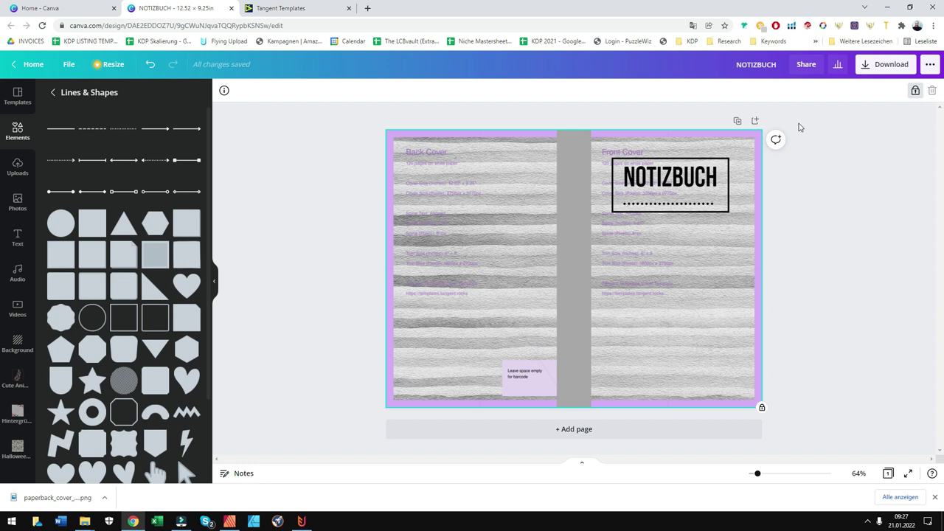
click(642, 301)
Step: Delete the purple template overlay and the striped background image
click(914, 92)
key(Delete)
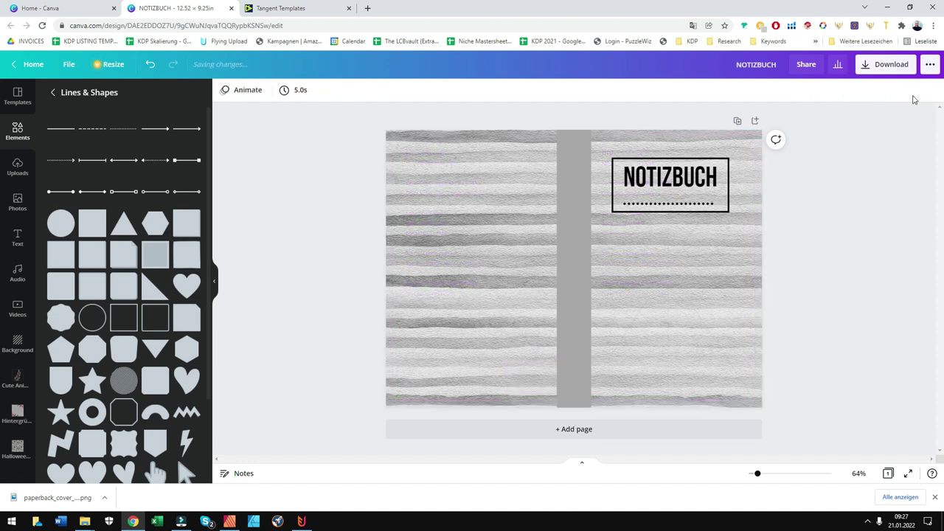
click(480, 203)
key(Delete)
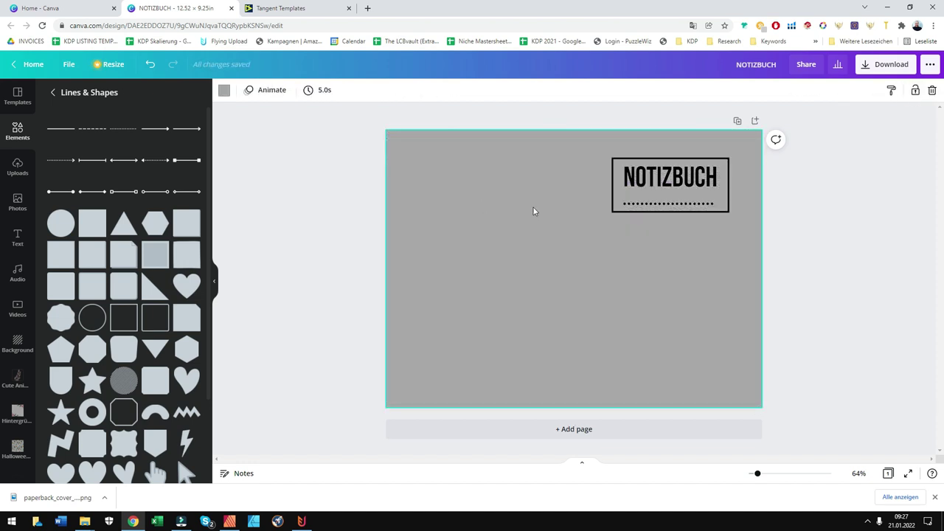
Step: Turn the NOTIZBUCH title text white
click(643, 160)
click(397, 92)
click(397, 91)
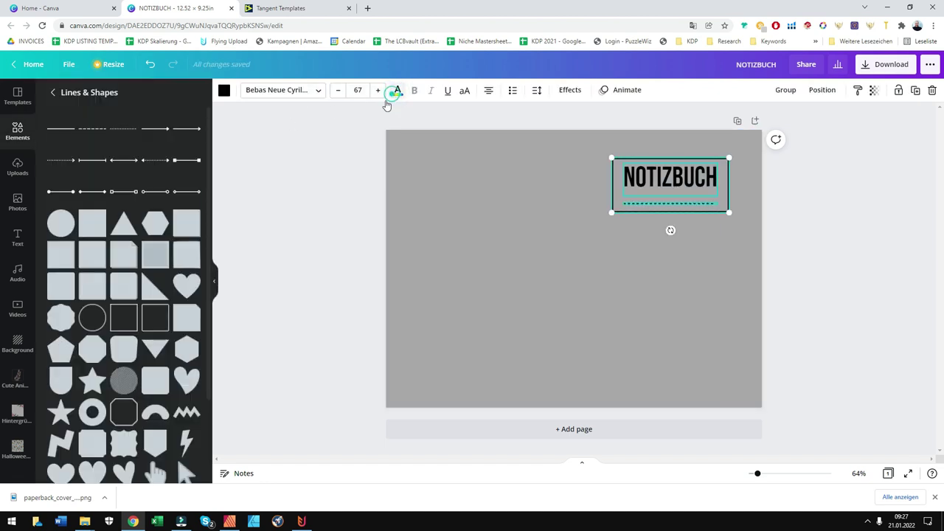
click(395, 91)
click(190, 253)
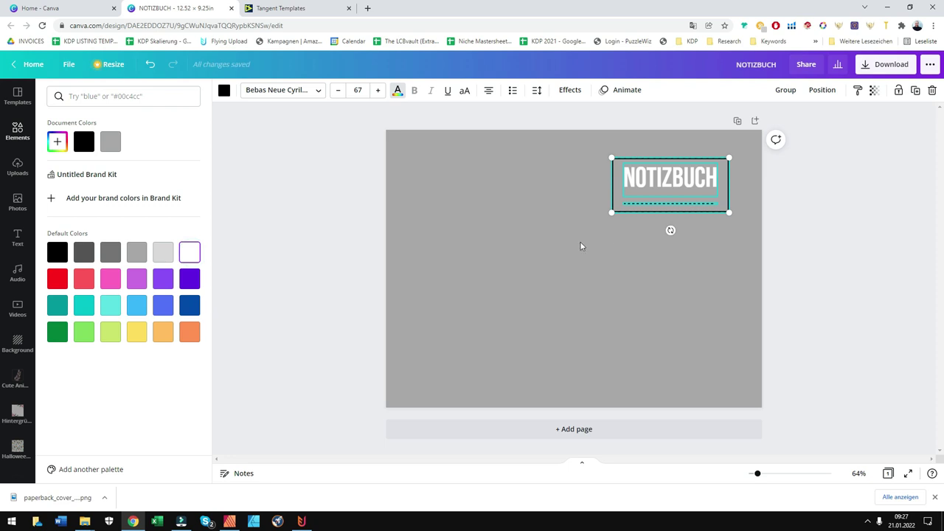
click(551, 247)
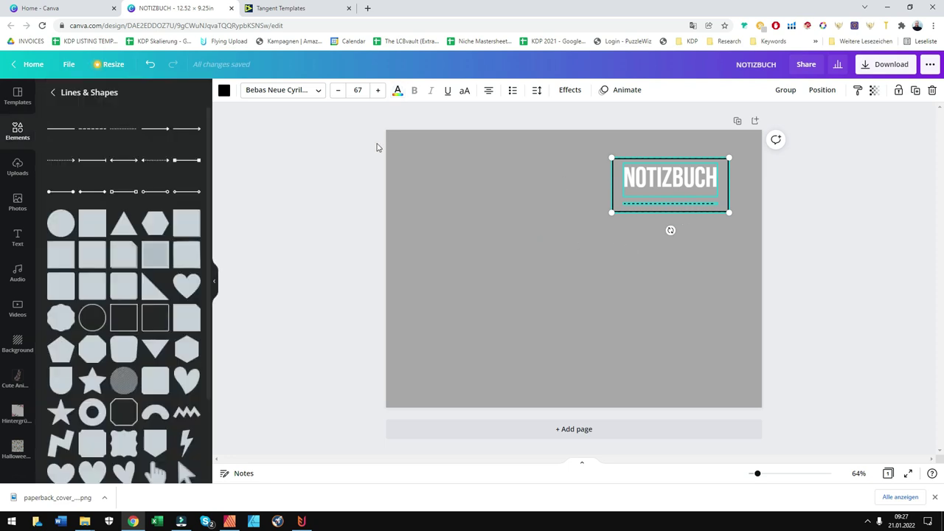
click(397, 92)
click(130, 145)
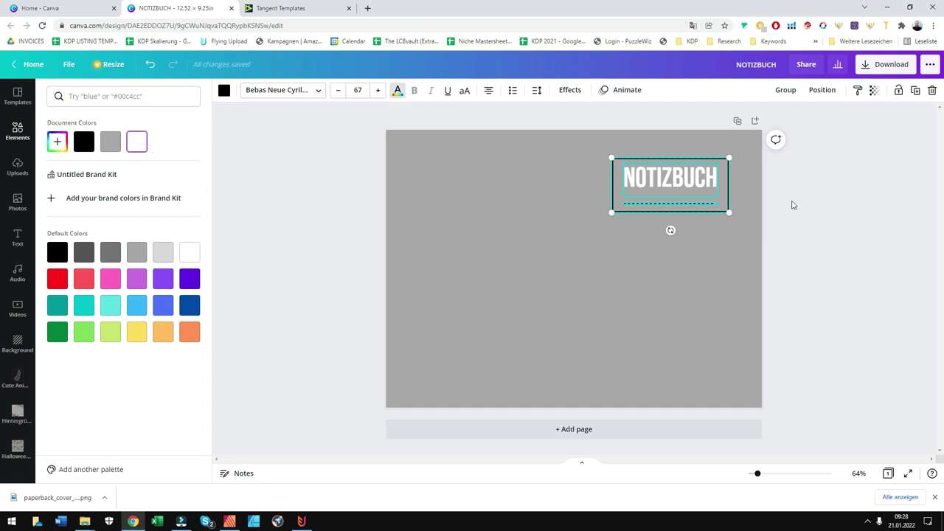
click(676, 216)
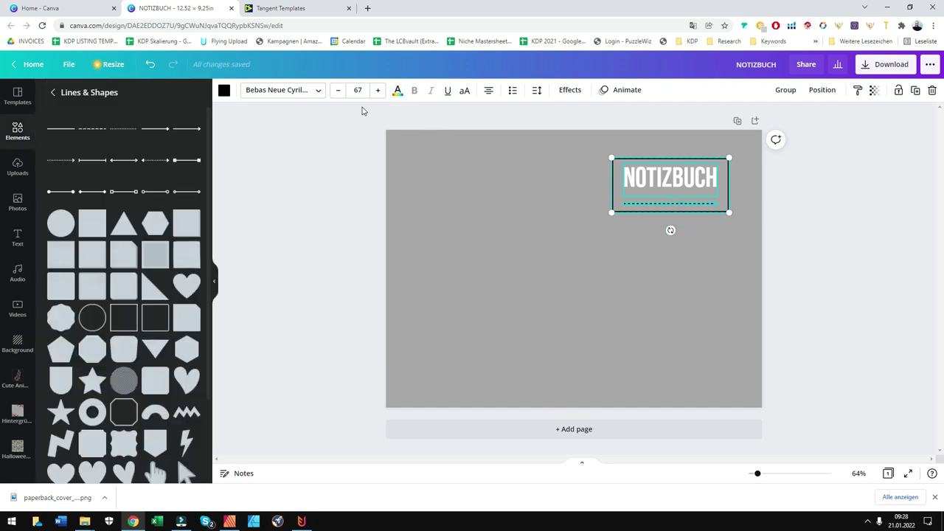
click(397, 90)
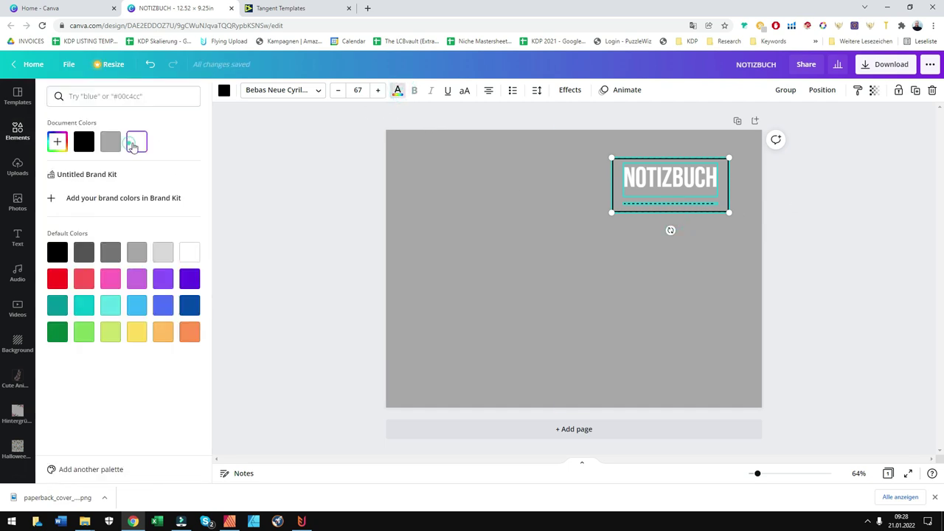
click(17, 131)
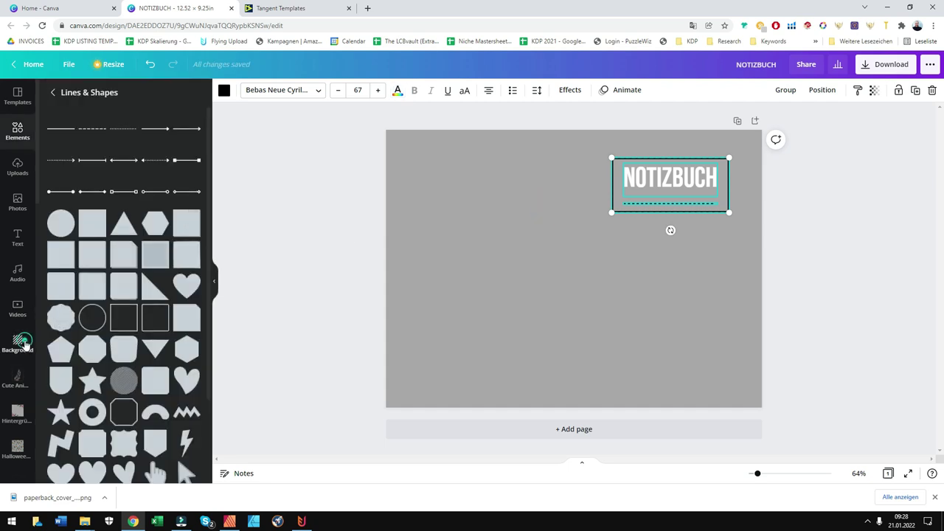
Step: Set the background to solid black, remove the grey strip and title underline, nudge title down
click(18, 343)
click(77, 123)
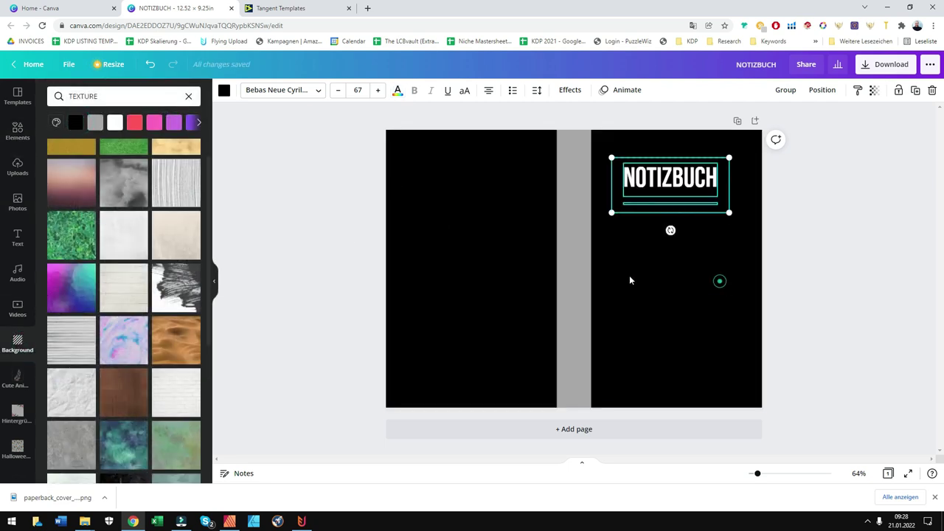
click(565, 274)
key(Delete)
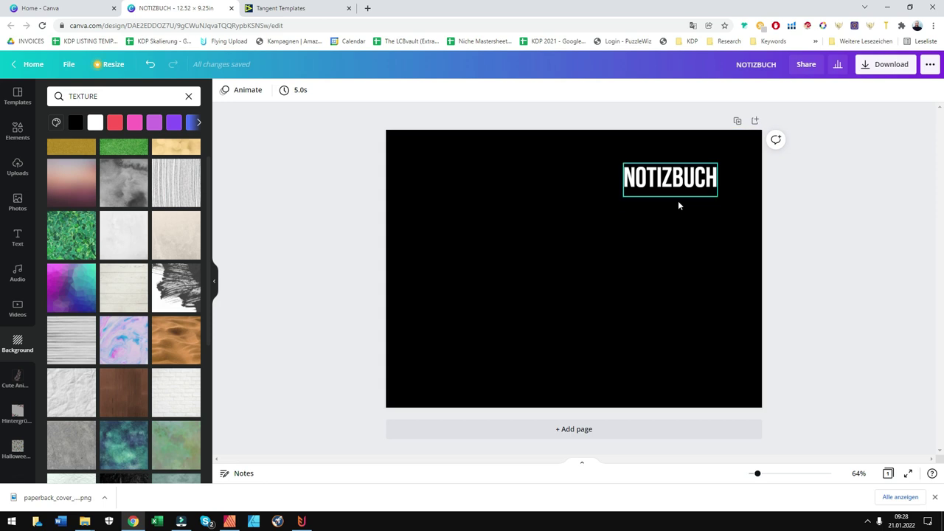
click(677, 203)
key(Escape)
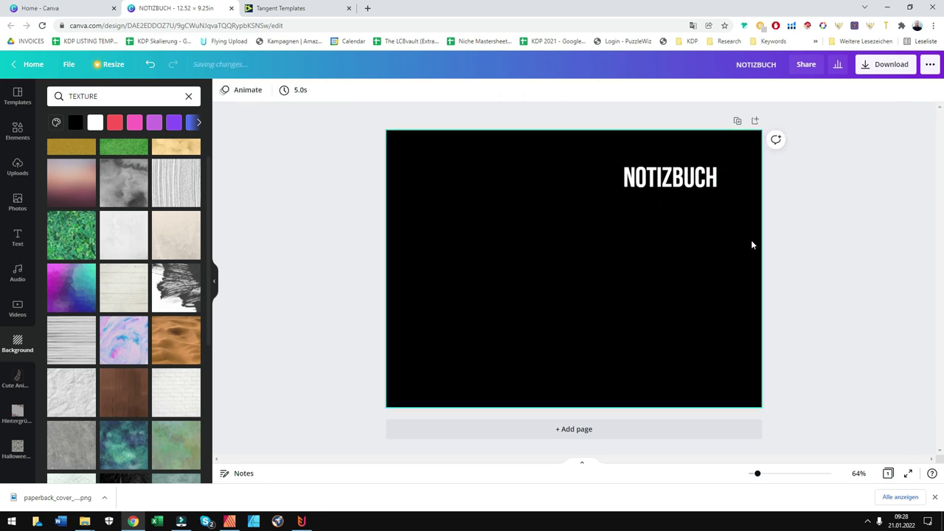
click(752, 242)
drag(682, 192, 680, 199)
click(664, 308)
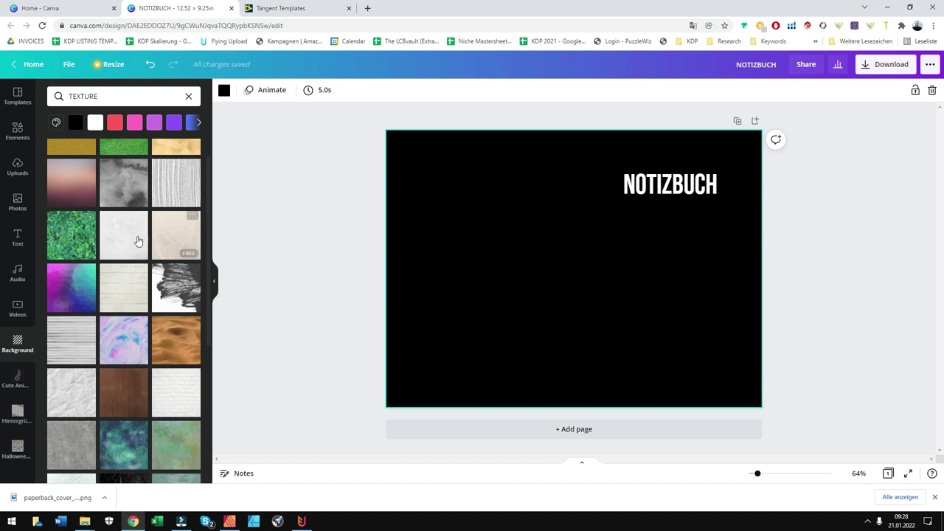
click(20, 131)
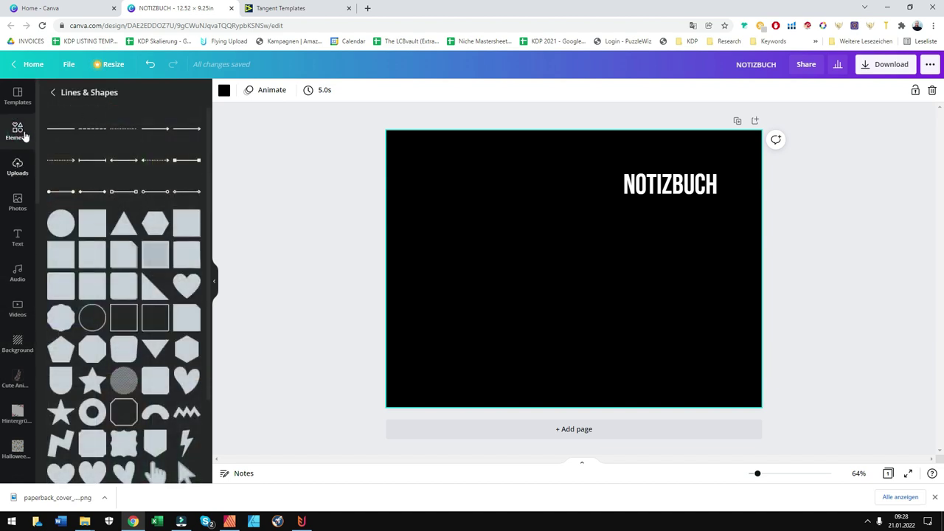
Step: Search Elements for PATTERN and add the white leaf pattern to the page
click(18, 130)
click(89, 97)
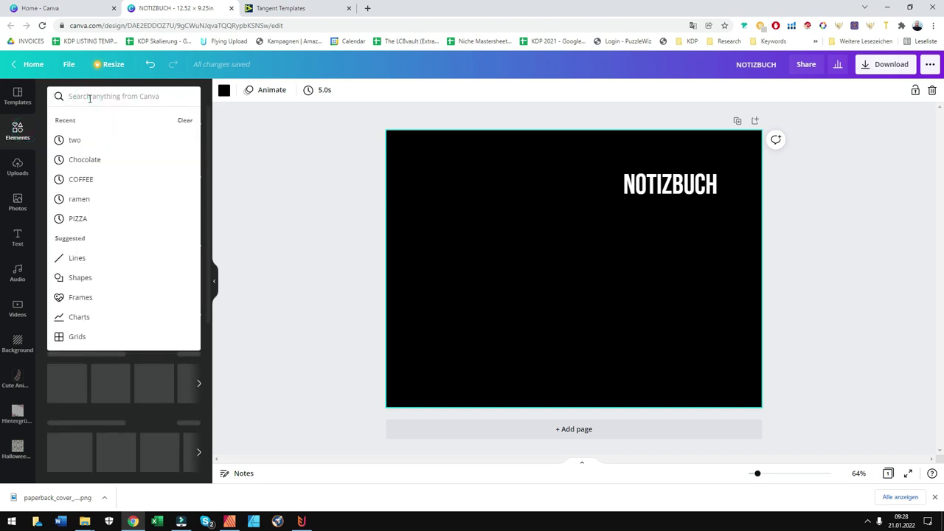
text(PATTERN)
key(Return)
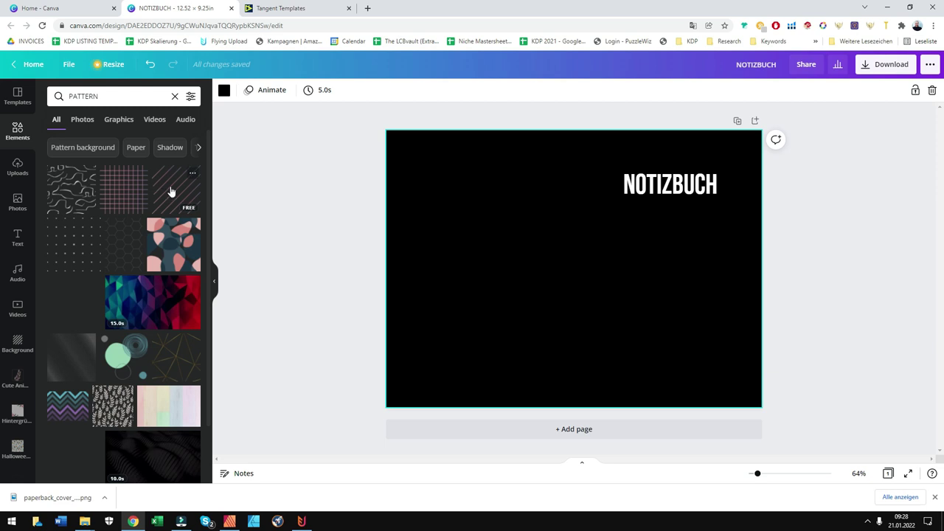
scroll(73, 276, down, 1)
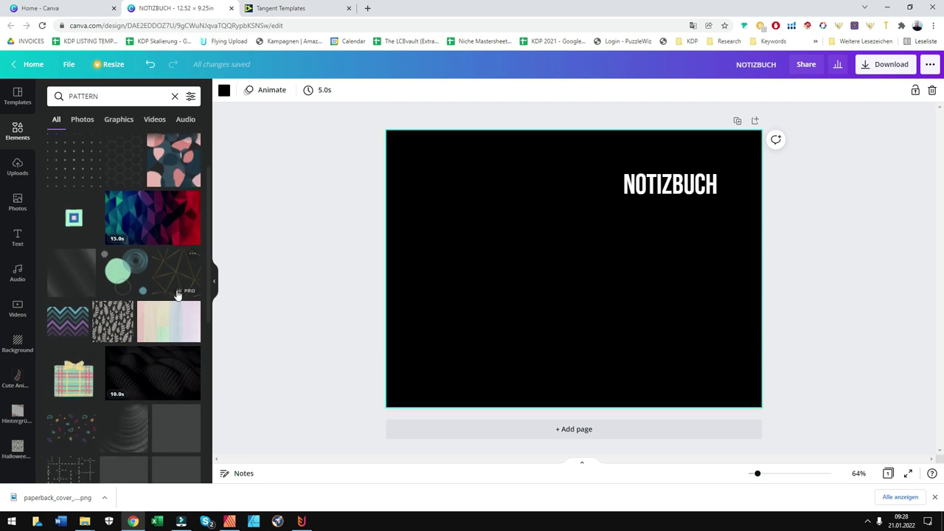
scroll(169, 398, down, 1)
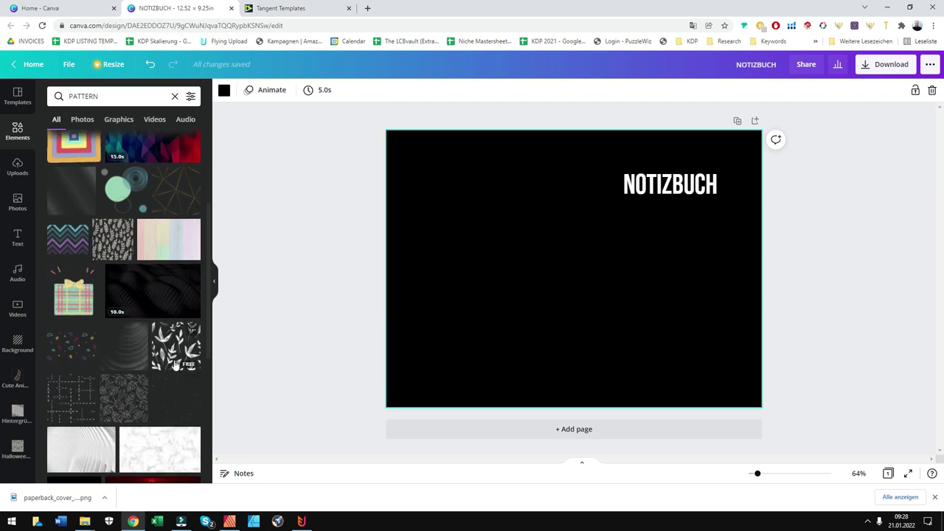
click(175, 361)
Step: Enlarge the leaf pattern to cover the whole black page
drag(518, 324, 433, 396)
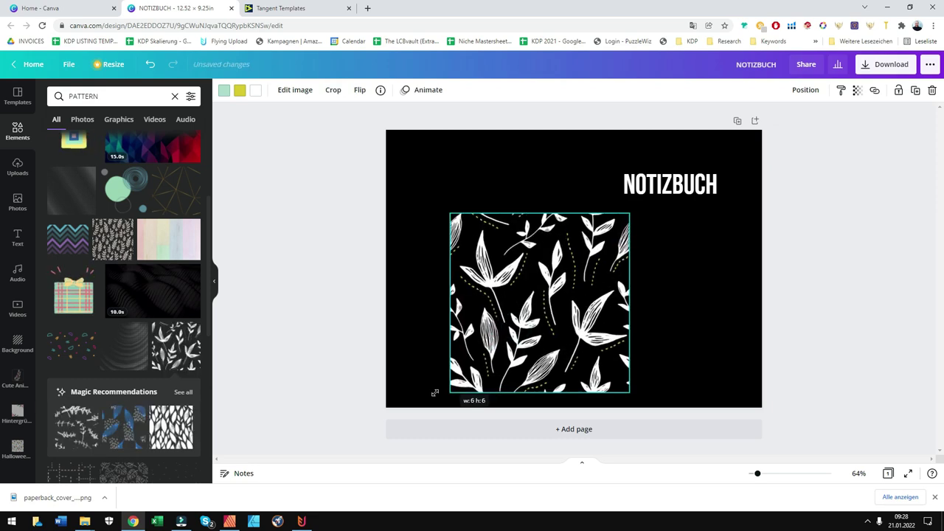
drag(436, 212, 383, 155)
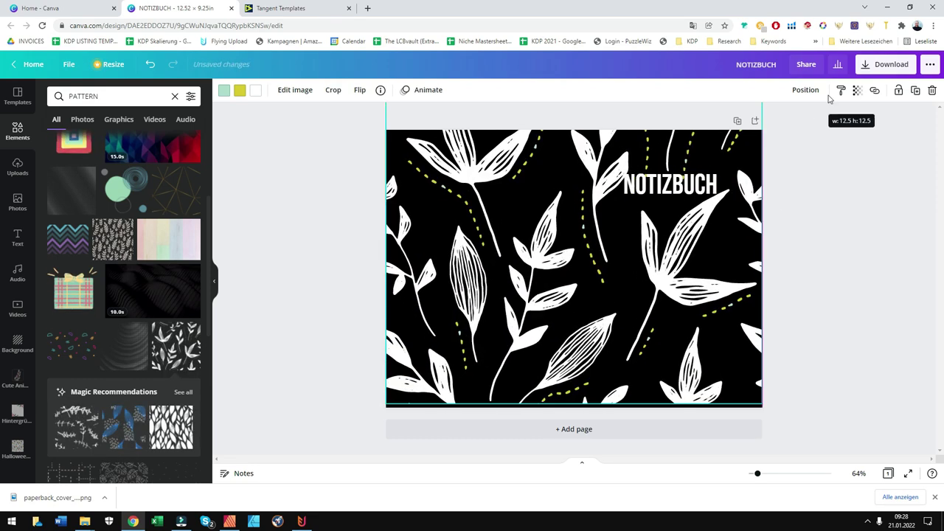
drag(650, 151, 806, 103)
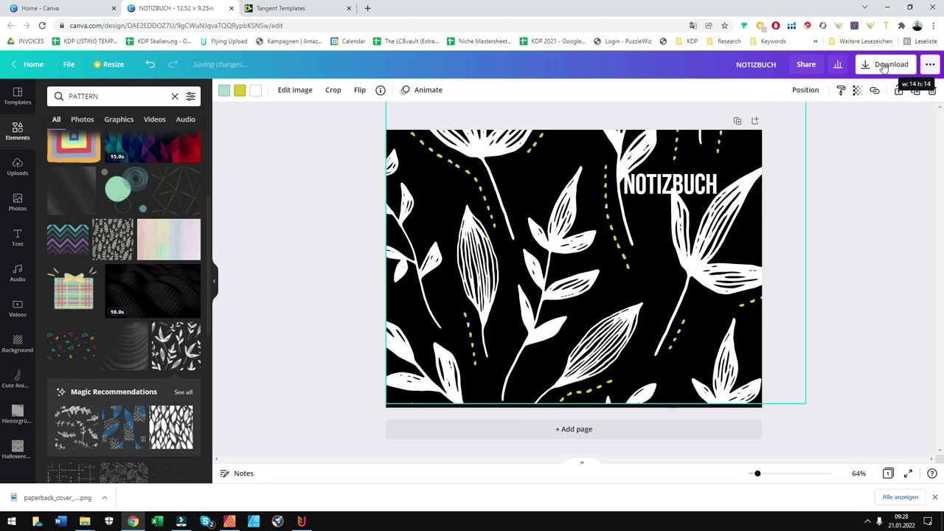
click(825, 219)
mouse_move(725, 323)
mouse_down()
mouse_move(733, 304)
mouse_move(723, 328)
mouse_up()
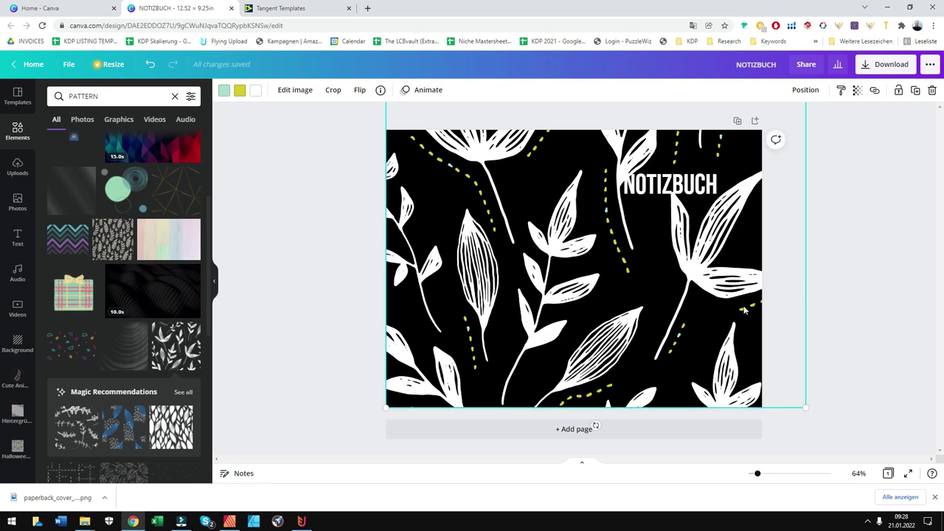
Step: Lower the leaf pattern's transparency to about 17 so it reads faint grey
click(856, 90)
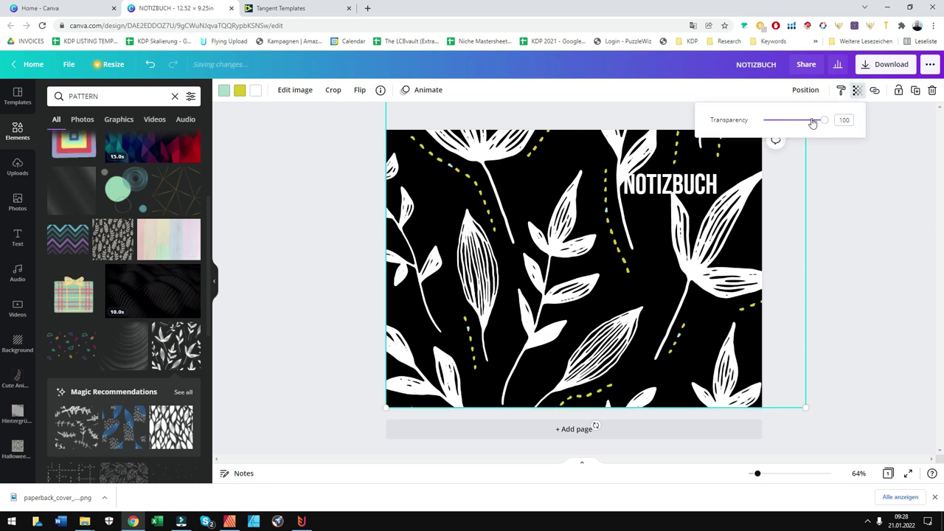
drag(823, 120, 773, 118)
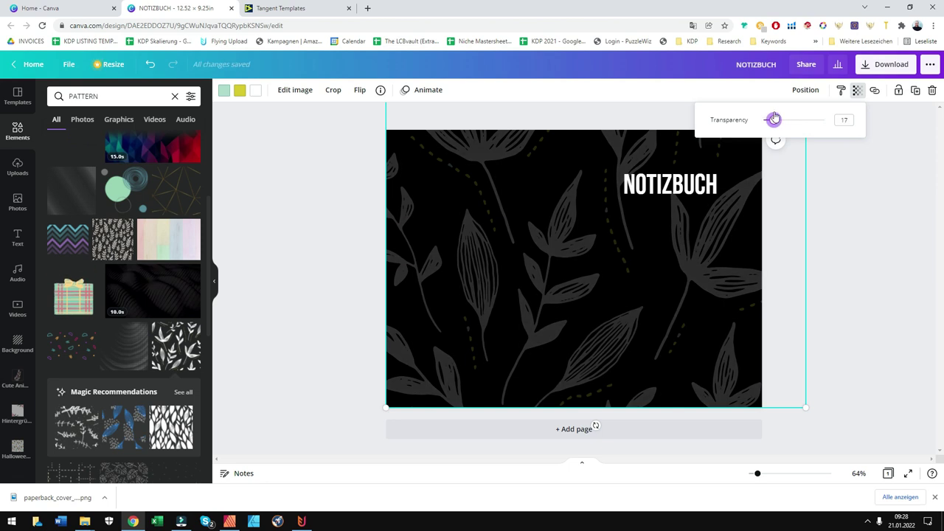
click(842, 249)
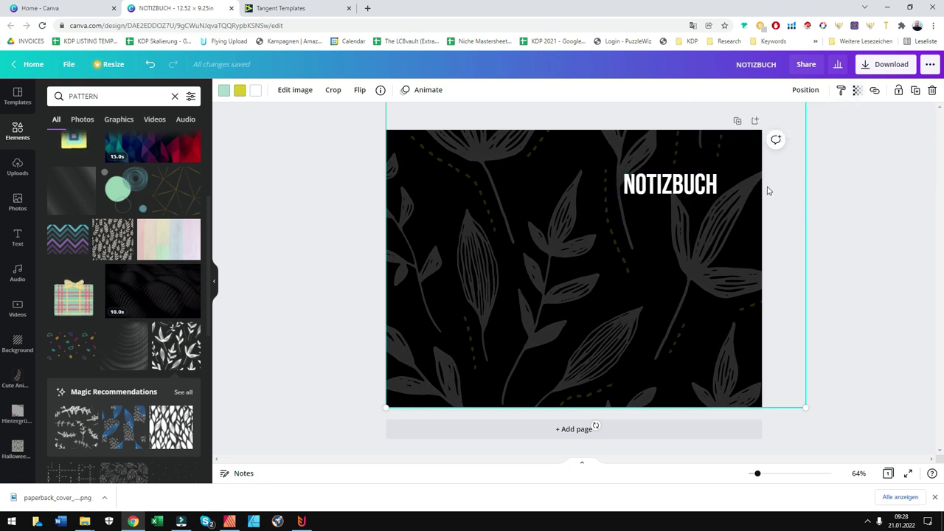
click(841, 221)
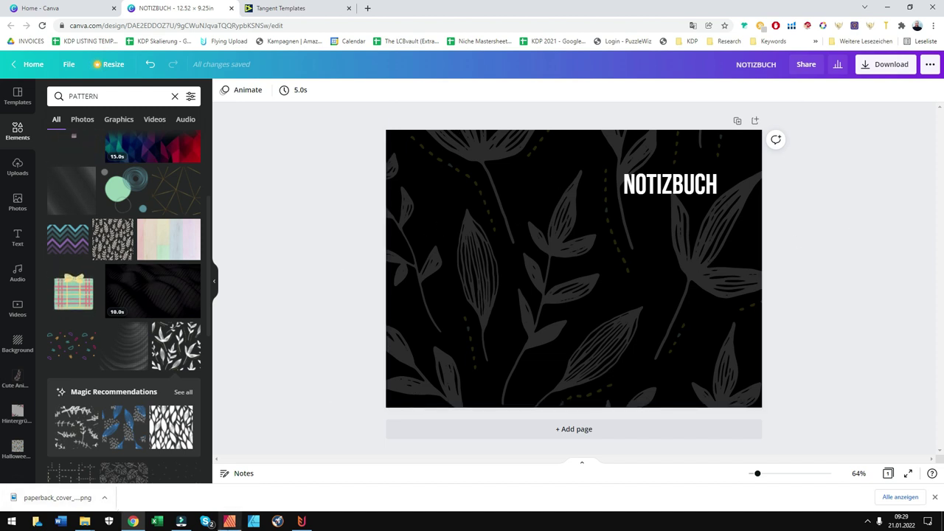
Step: Switch to Affinity Publisher and browse the Pages panel of the 120-page notebook interior
click(229, 521)
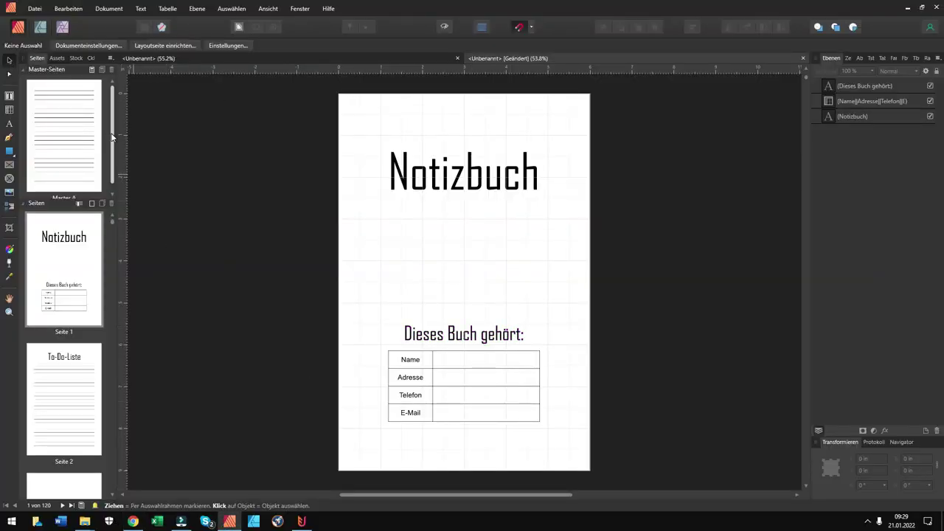
drag(112, 137, 113, 143)
scroll(94, 320, down, 1)
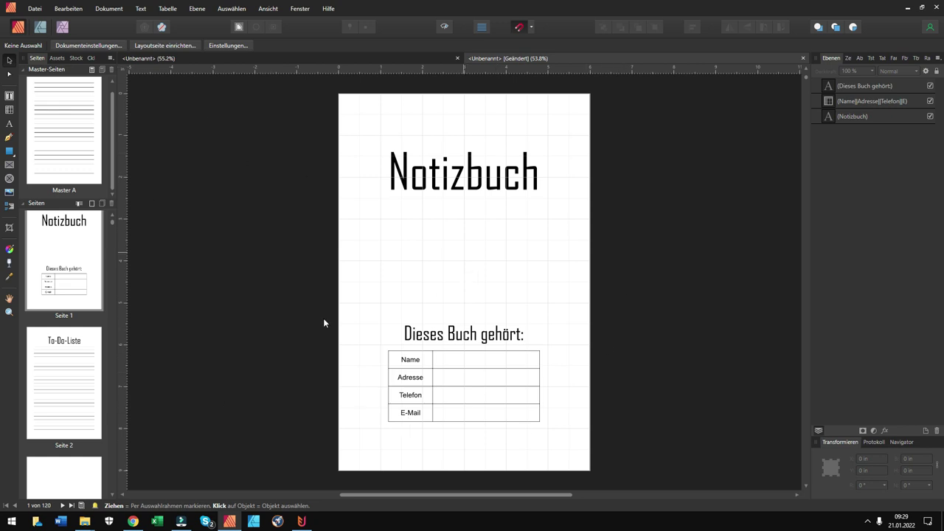
scroll(115, 125, up, 1)
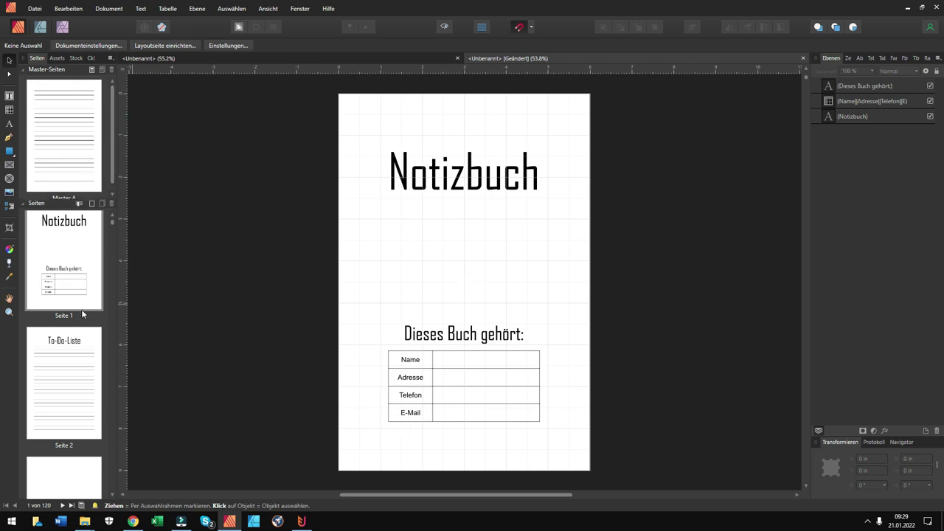
scroll(82, 313, down, 1)
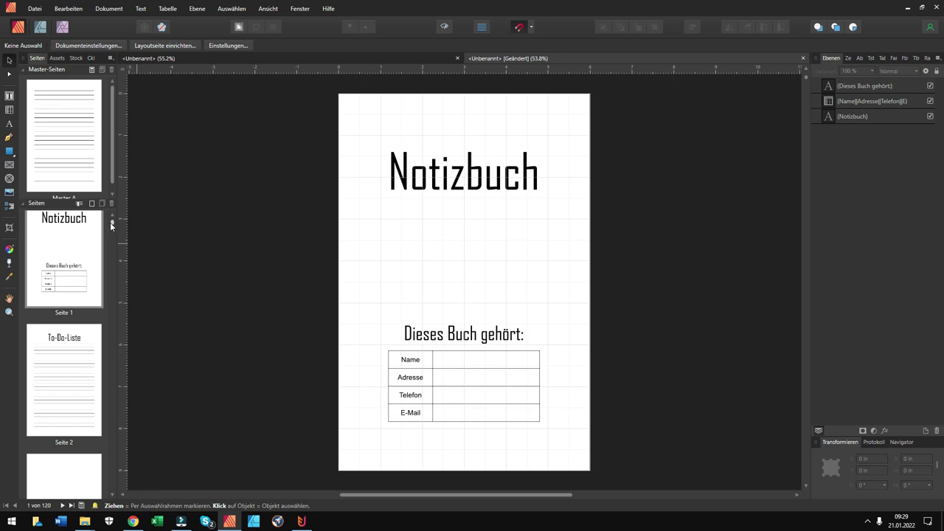
drag(111, 225, 112, 250)
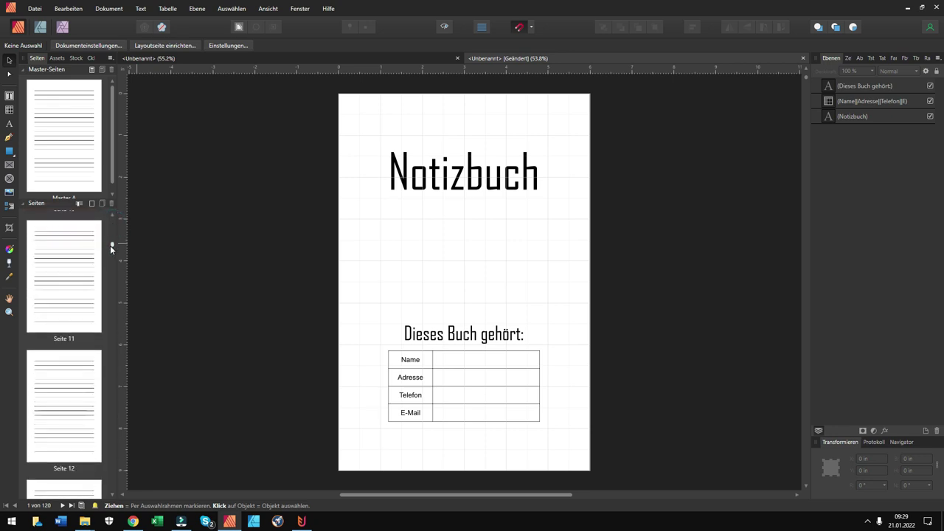
drag(112, 249, 115, 433)
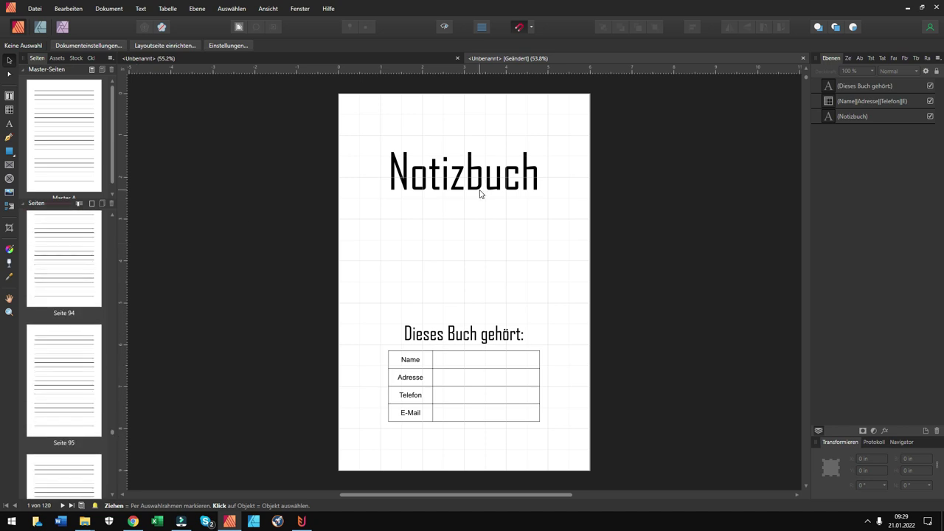
Step: Check the Datei > Exportieren settings with PDF format, then close without exporting
click(34, 10)
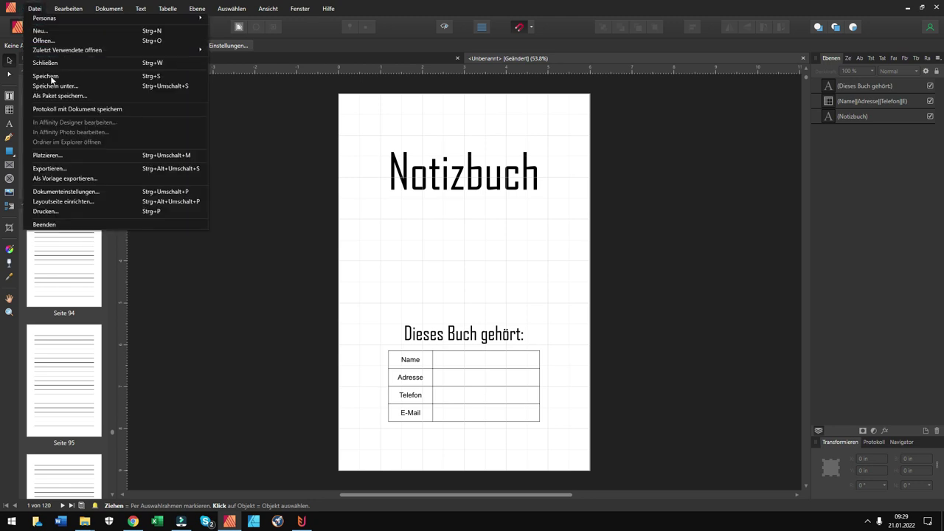
click(65, 168)
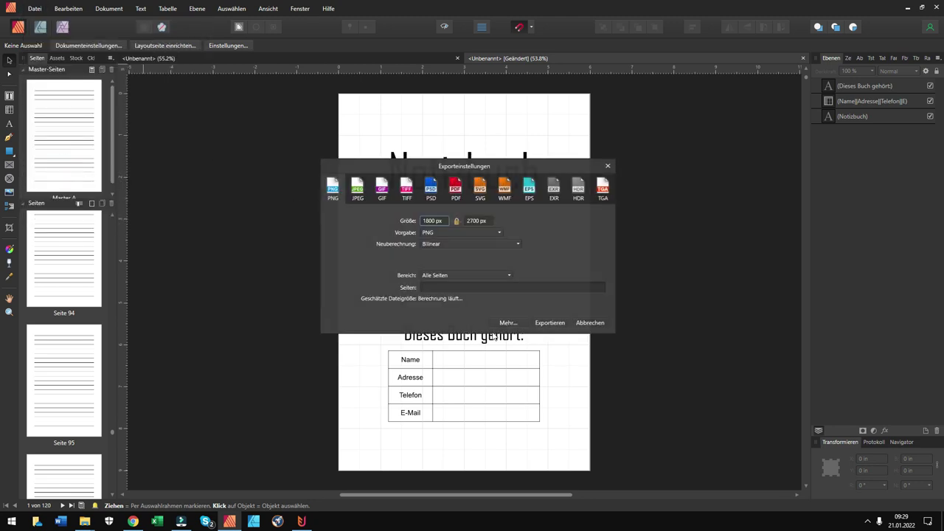
click(458, 191)
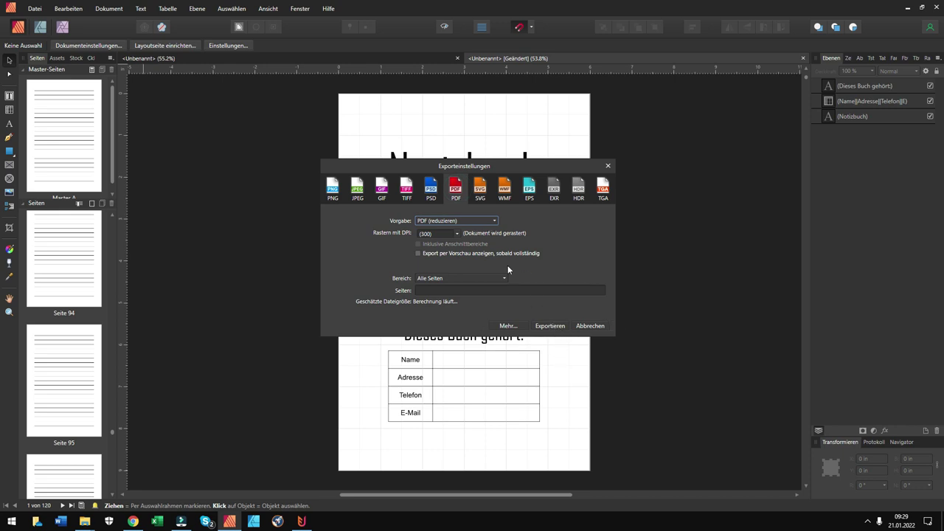
click(609, 166)
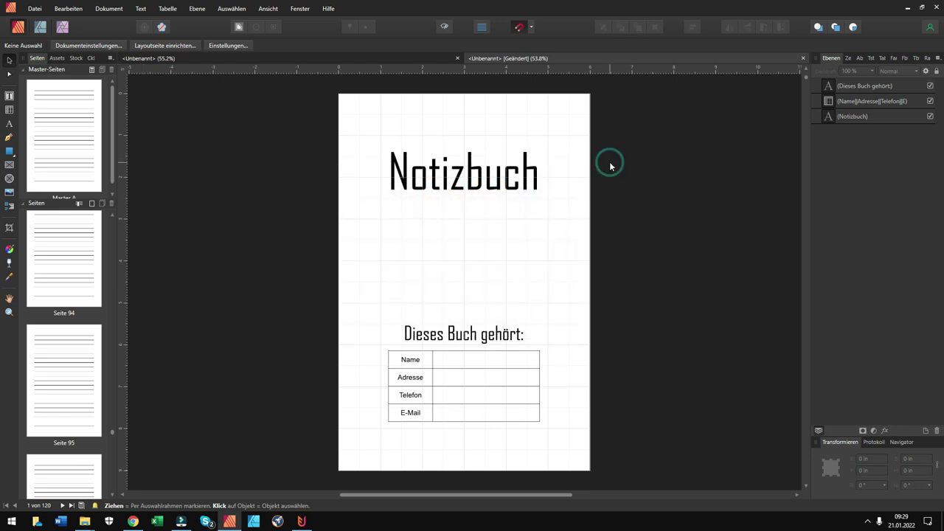